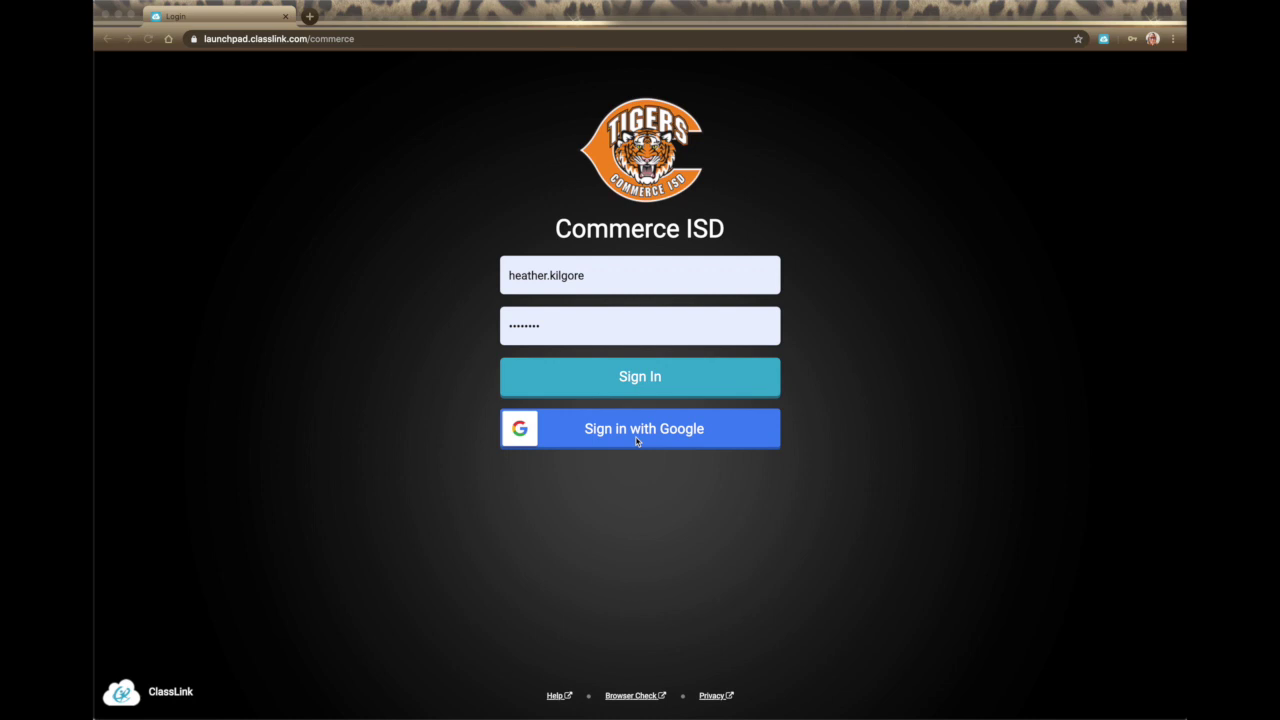
# Sign in to the Commerce ISD launchpad with the prefilled username and password
pyautogui.click(658, 385)
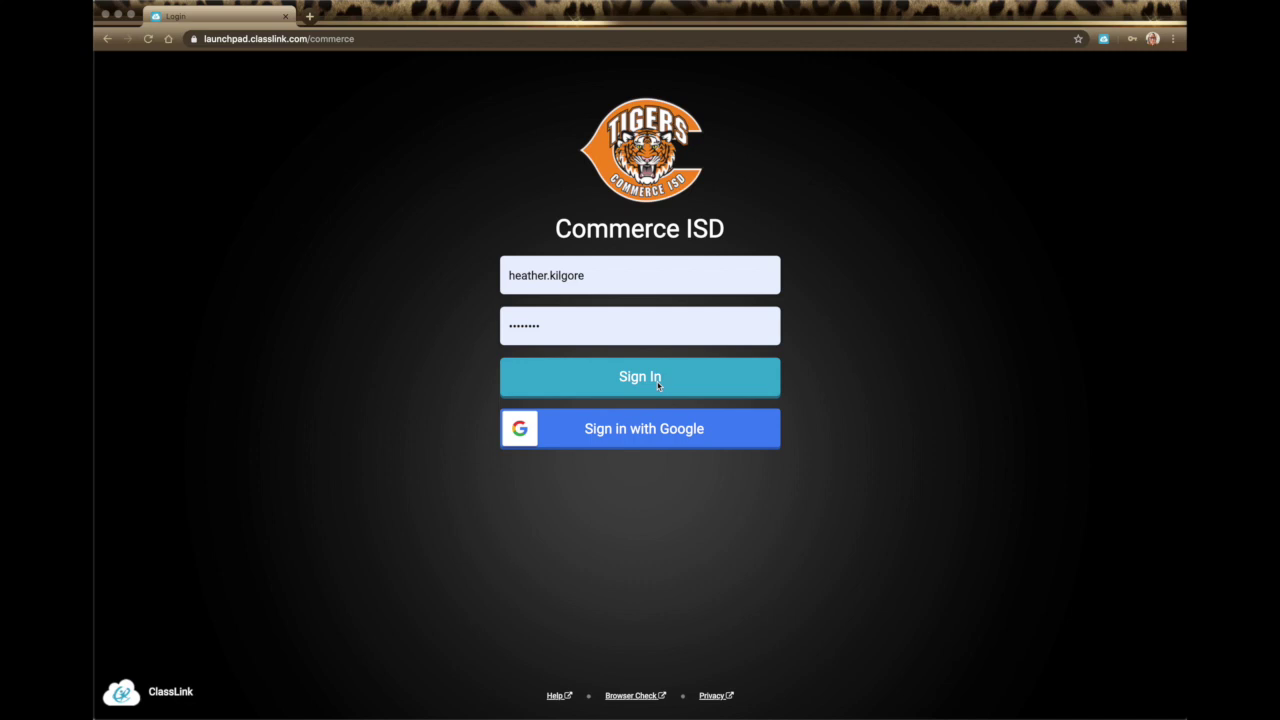
pyautogui.click(658, 385)
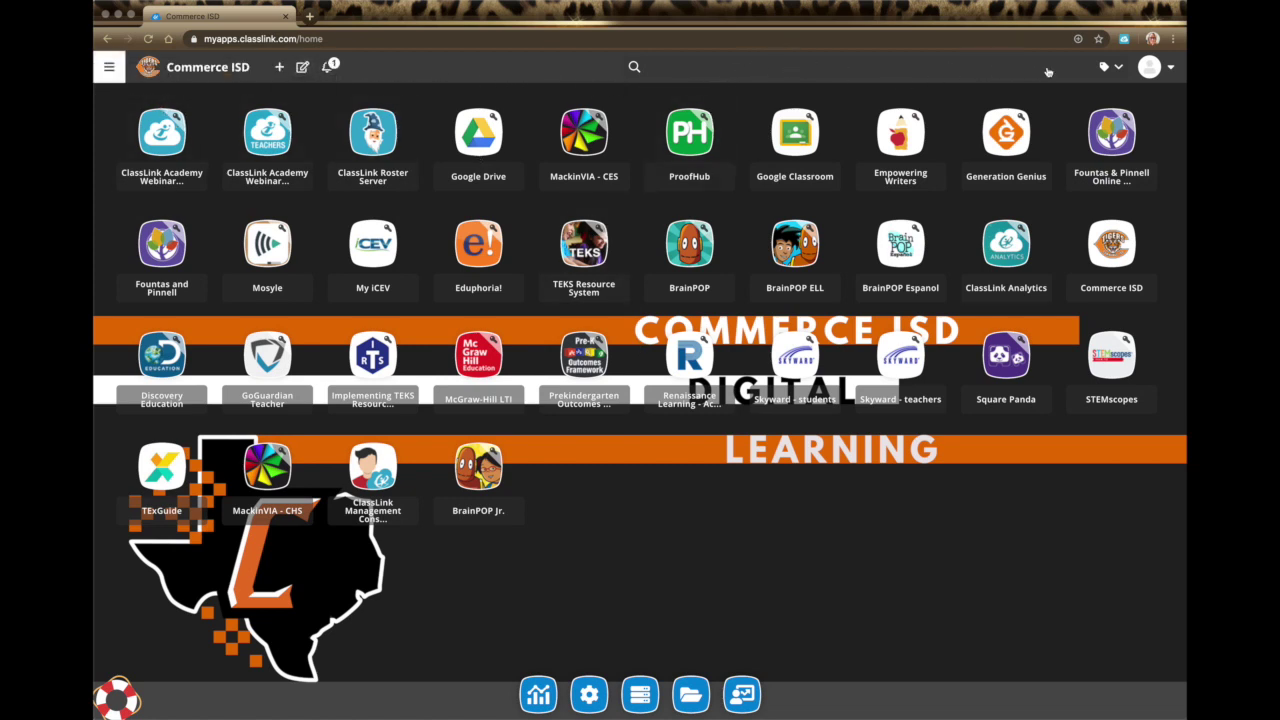
# Check which profiles are available for the signed-in account, keeping the Tenant Administrator profile
pyautogui.click(1155, 72)
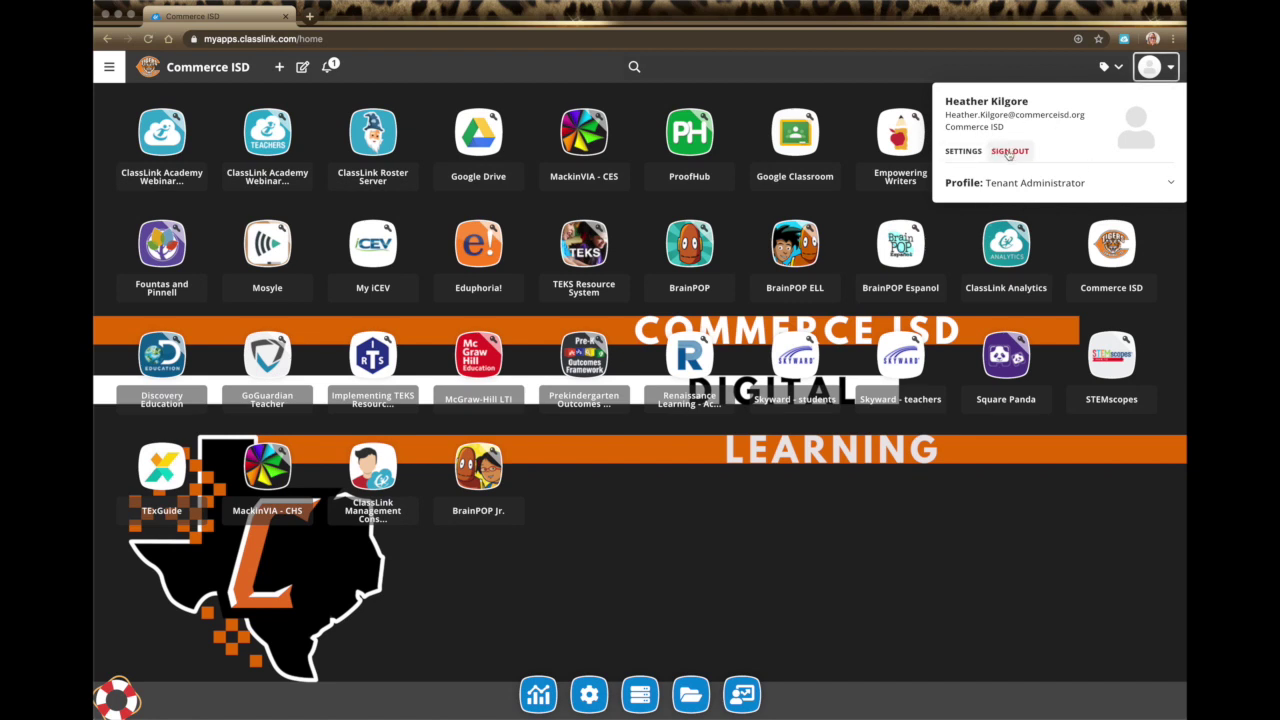
pyautogui.click(1091, 188)
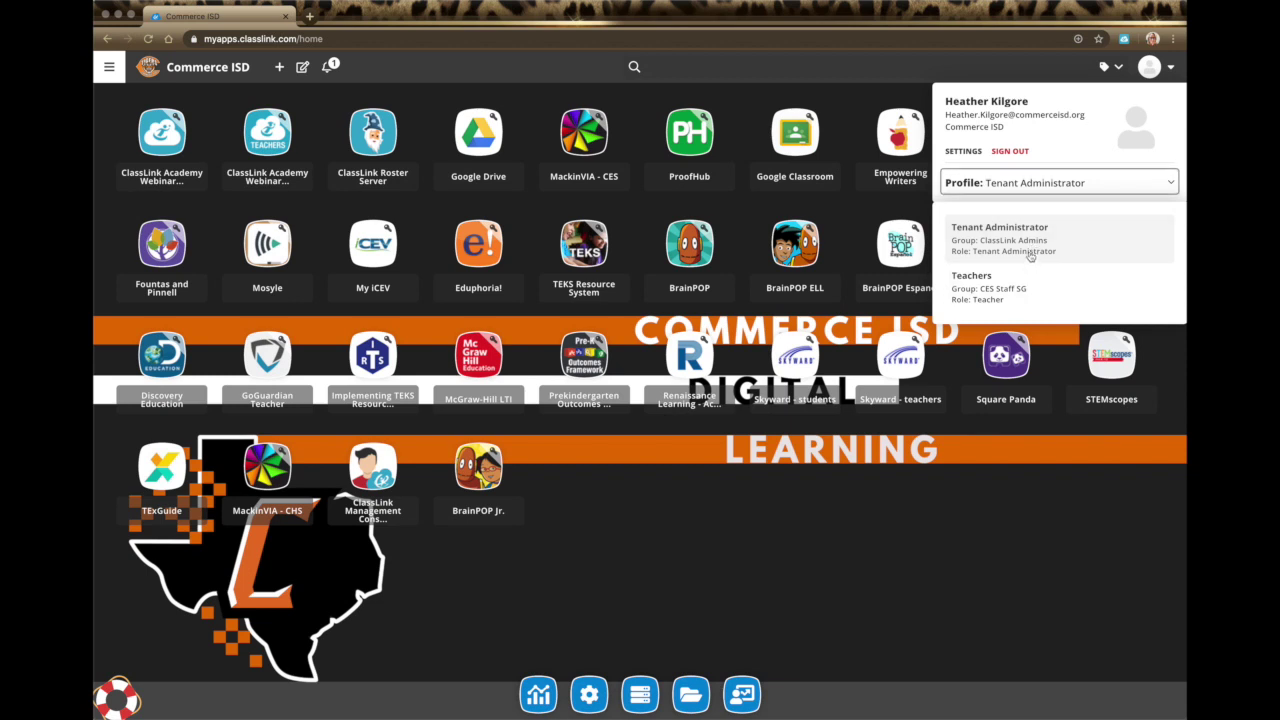
pyautogui.click(1049, 192)
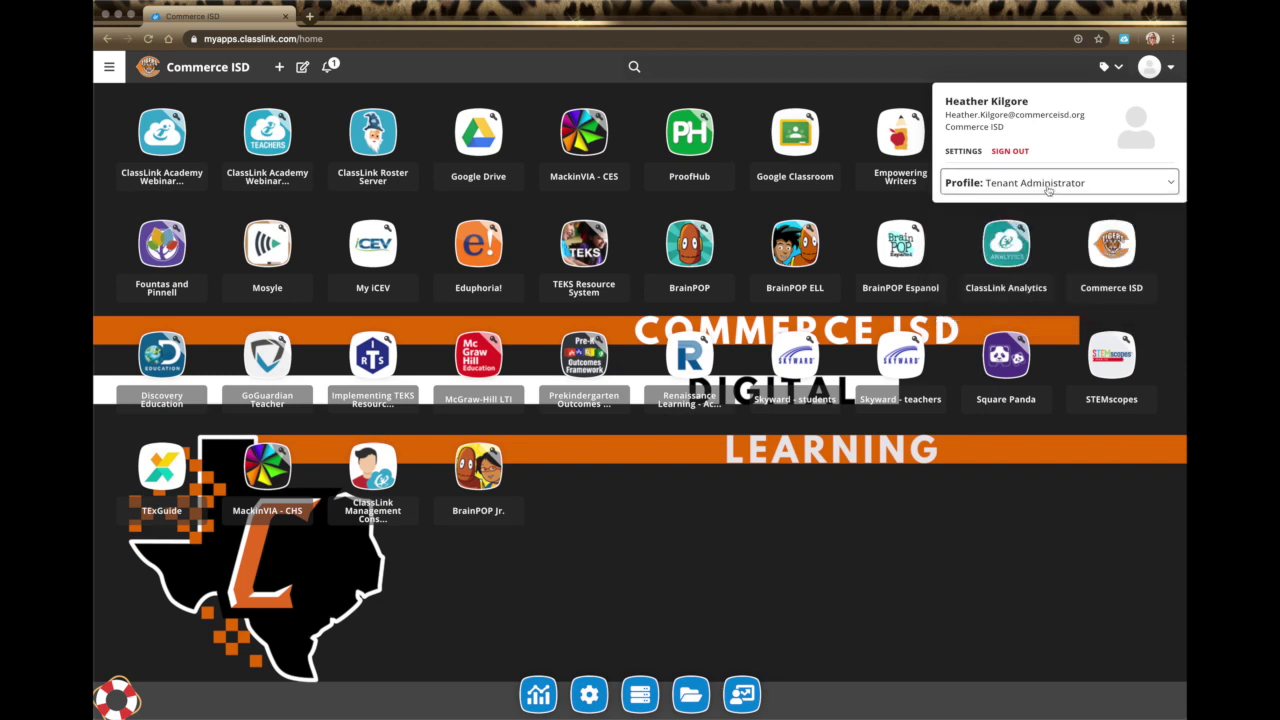
# Open the profile settings and review the general, theme, app password and auto-launch options
pyautogui.click(961, 152)
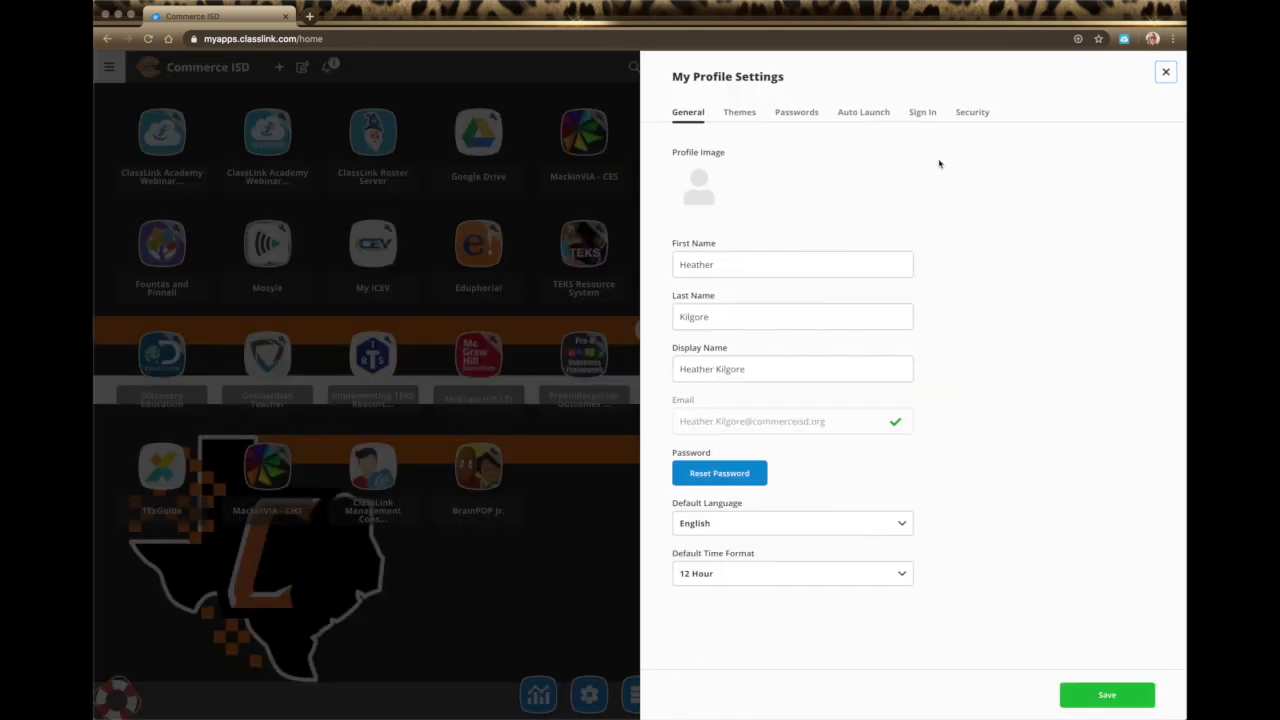
pyautogui.moveTo(723, 203)
pyautogui.click(741, 115)
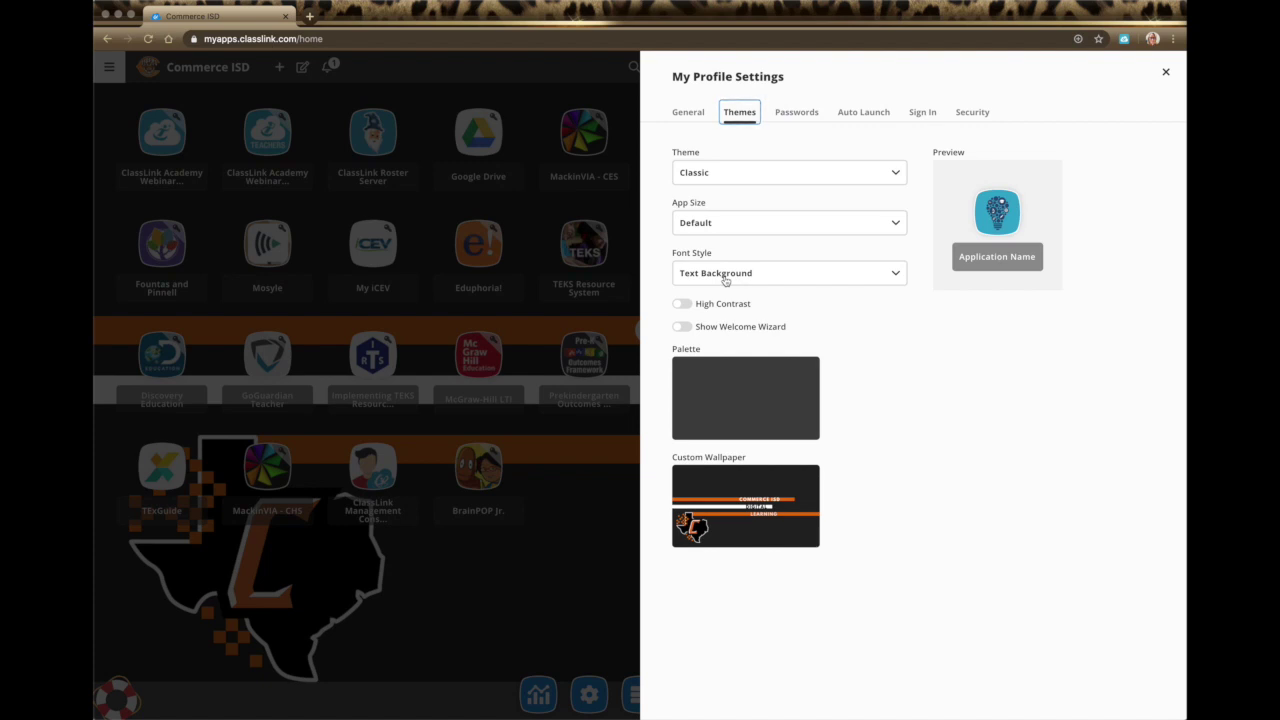
pyautogui.click(797, 116)
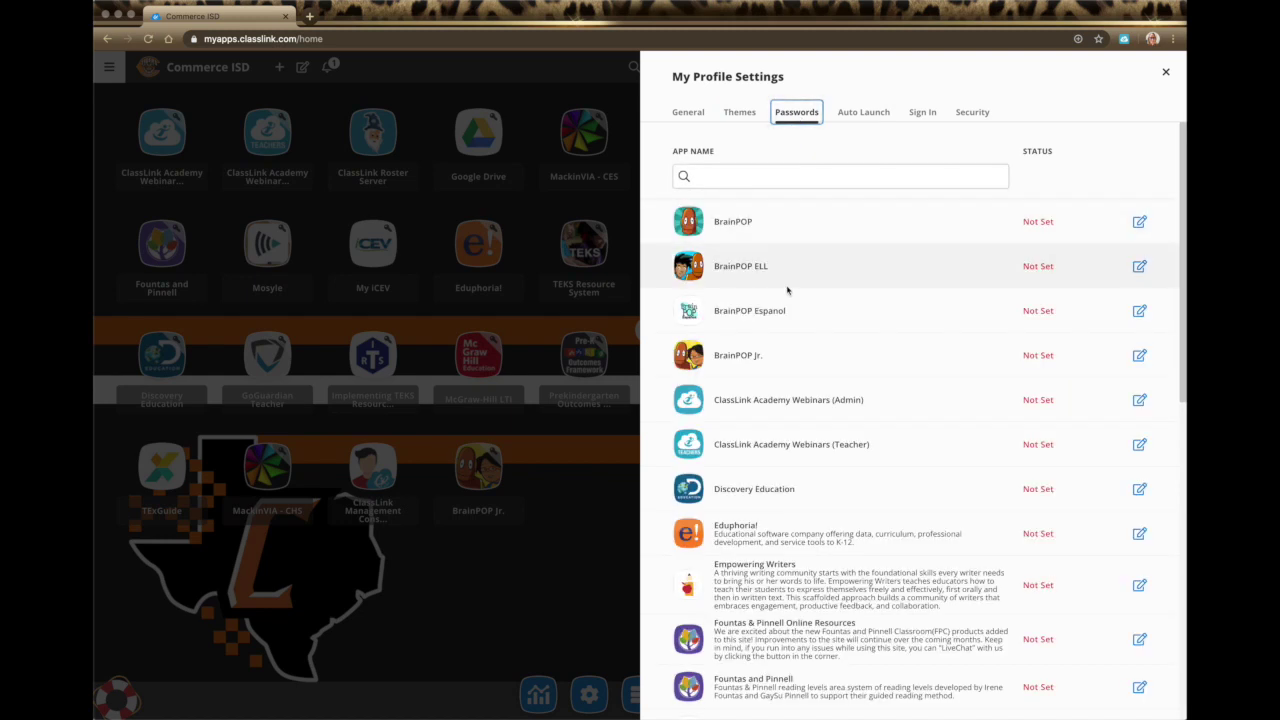
pyautogui.scroll(-2, 787, 290)
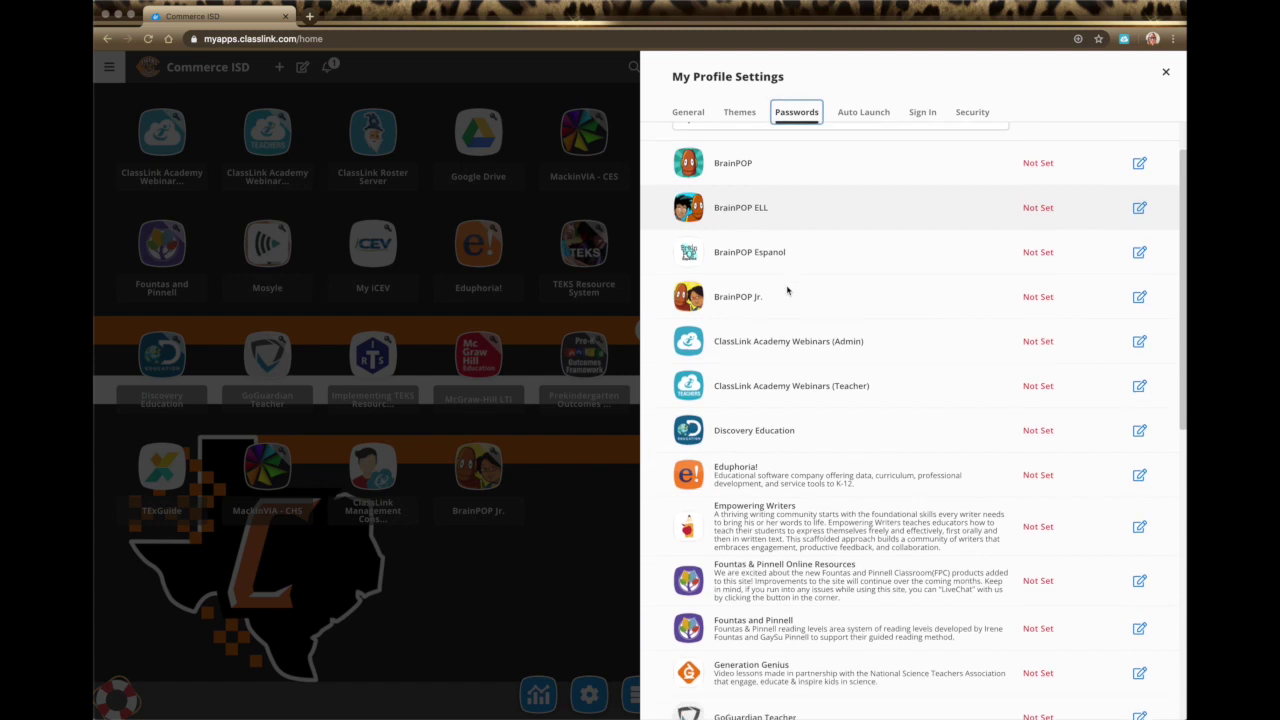
pyautogui.scroll(-2, 787, 290)
pyautogui.scroll(3, 787, 290)
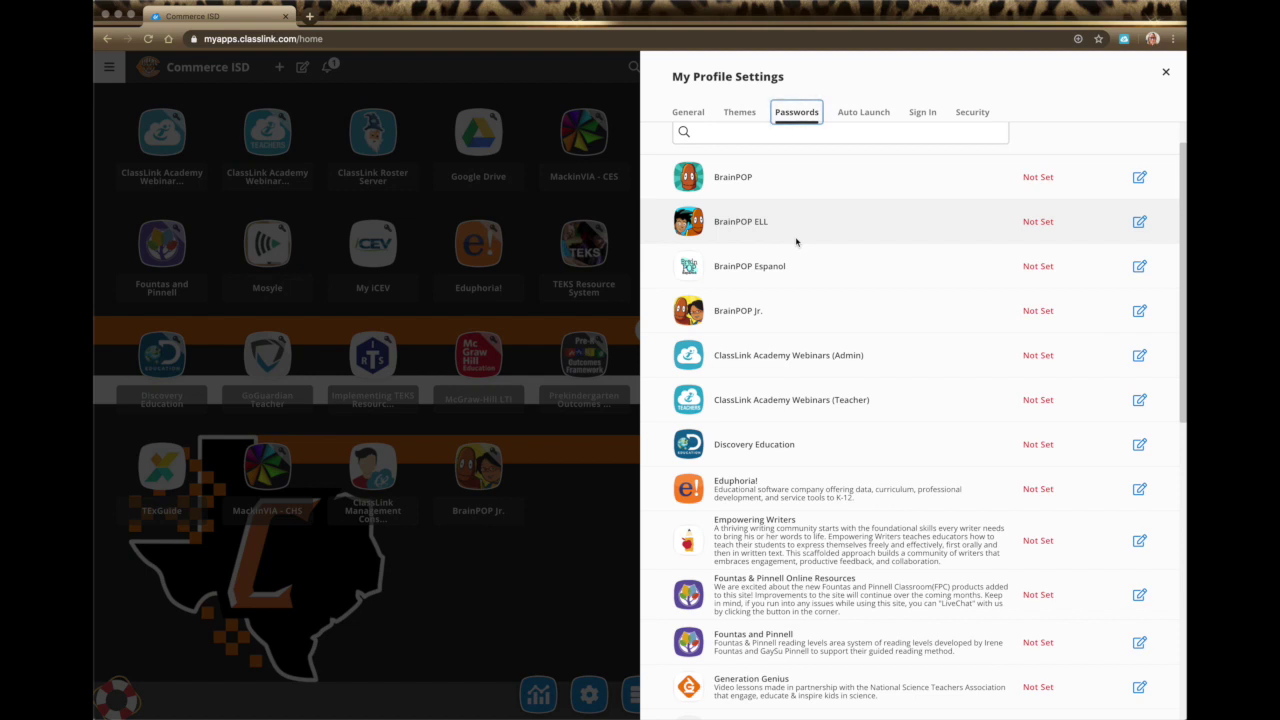
pyautogui.click(857, 113)
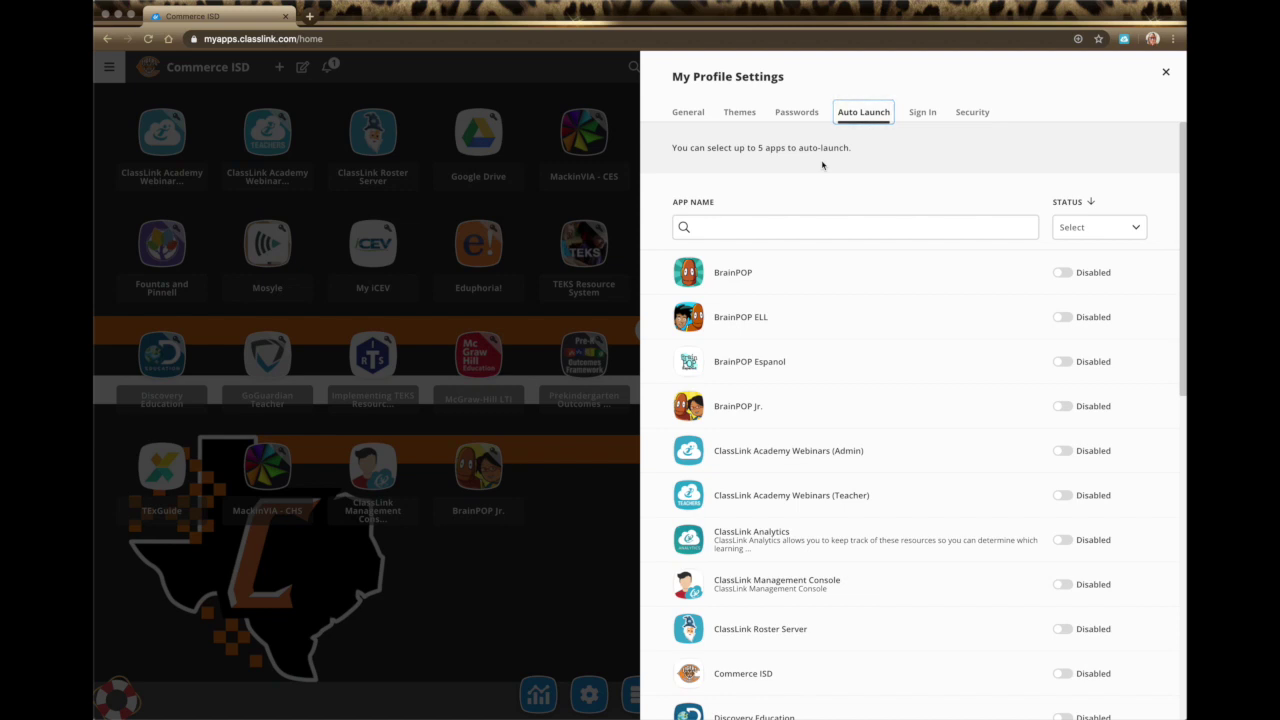
# Review the sign-in and security options, check the Google Account unlink option without unlinking it, and close the profile settings
pyautogui.click(919, 116)
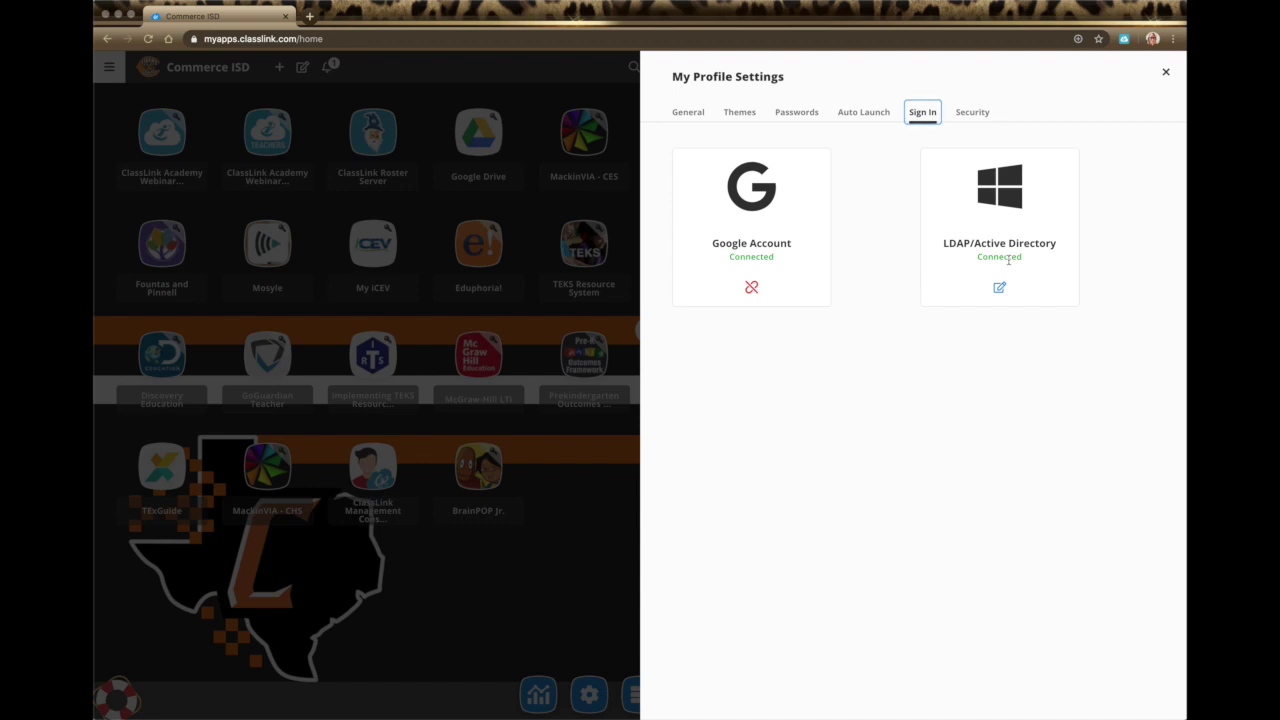
pyautogui.click(751, 287)
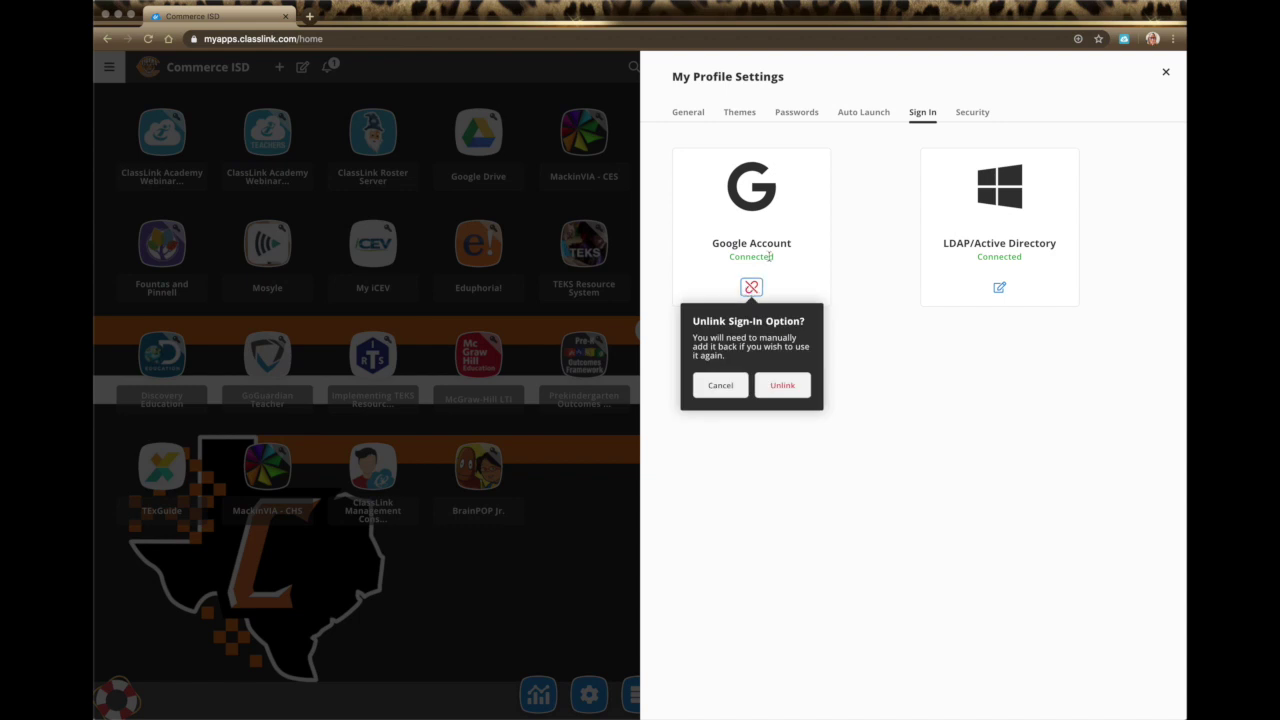
pyautogui.click(876, 386)
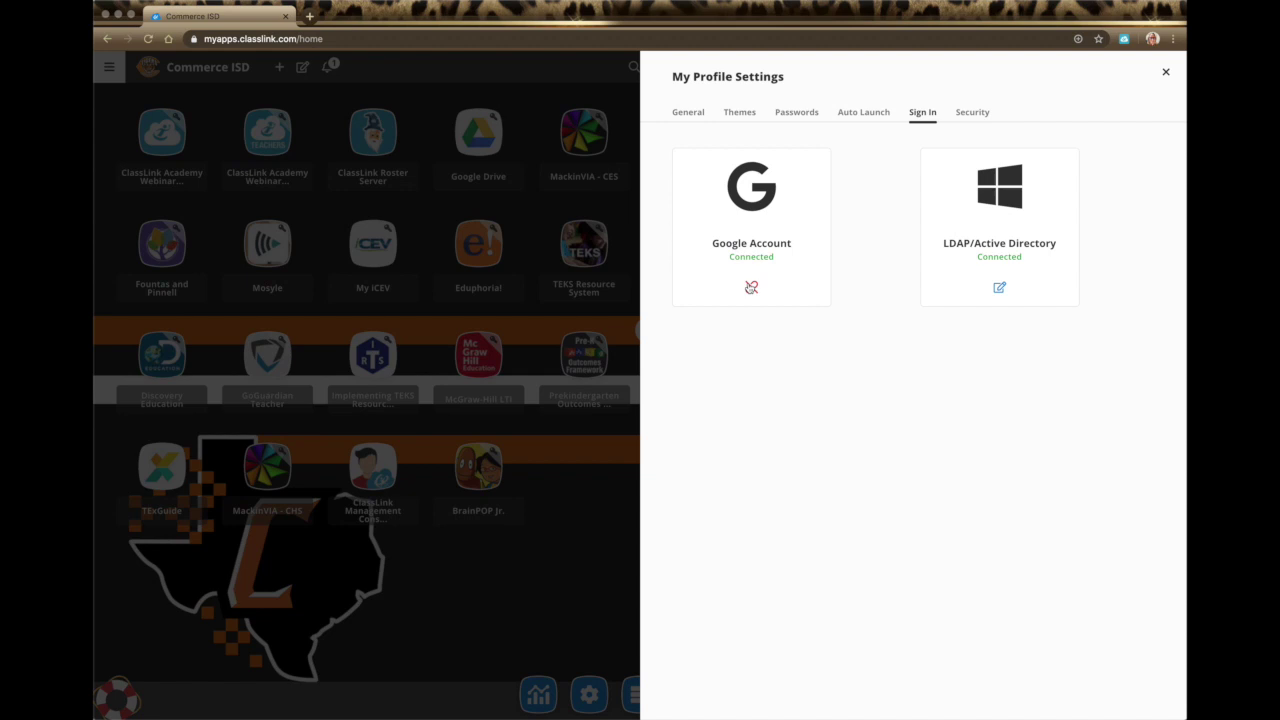
pyautogui.click(973, 119)
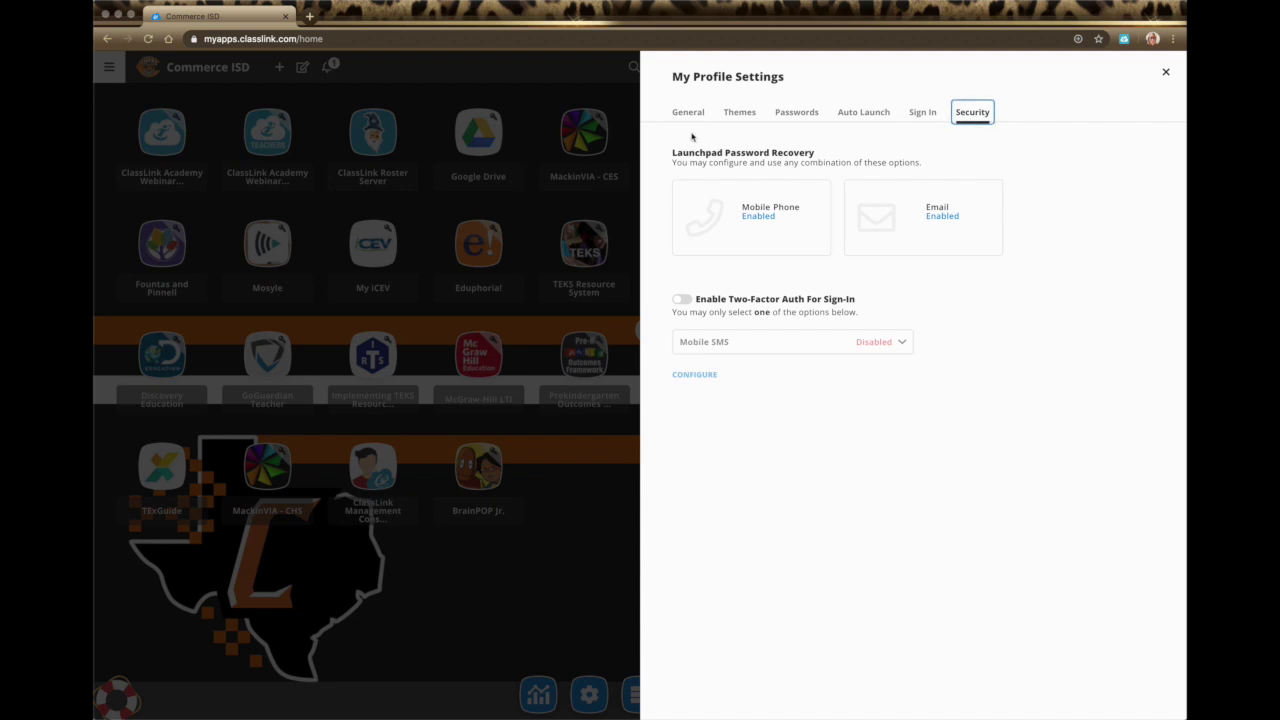
pyautogui.click(1165, 72)
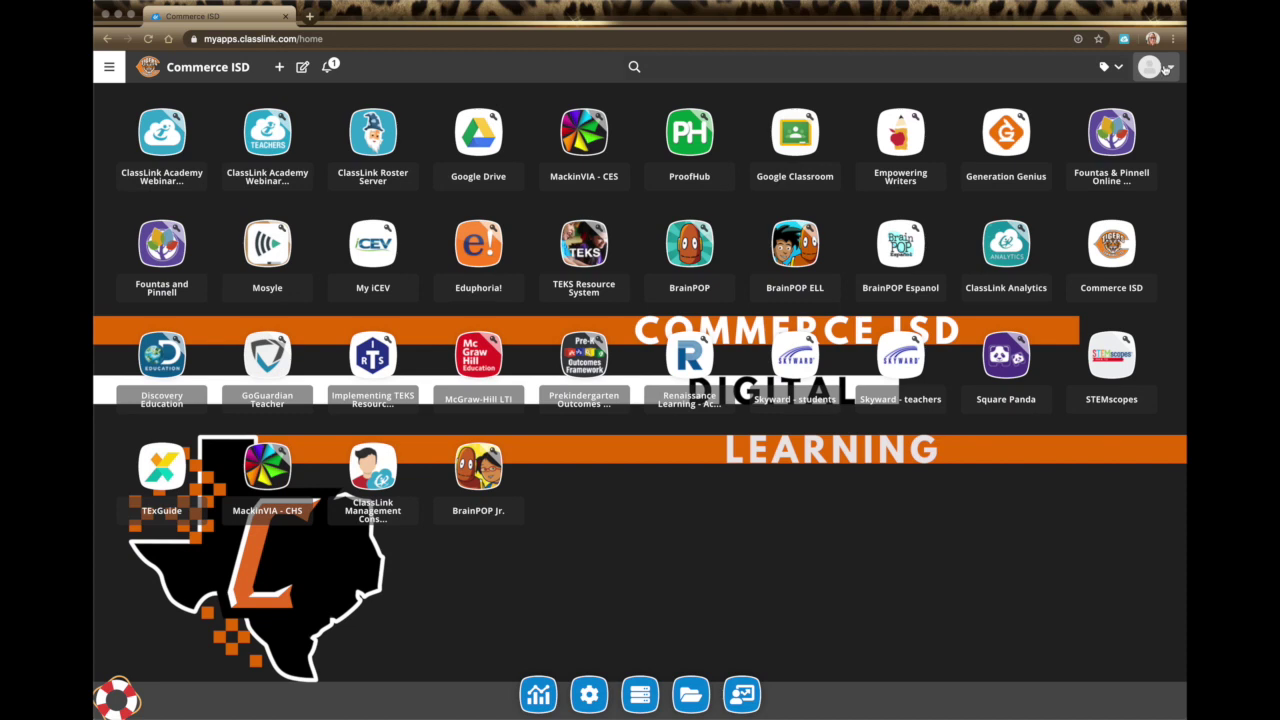
# Check the app tags and the notifications, then close them
pyautogui.click(1118, 68)
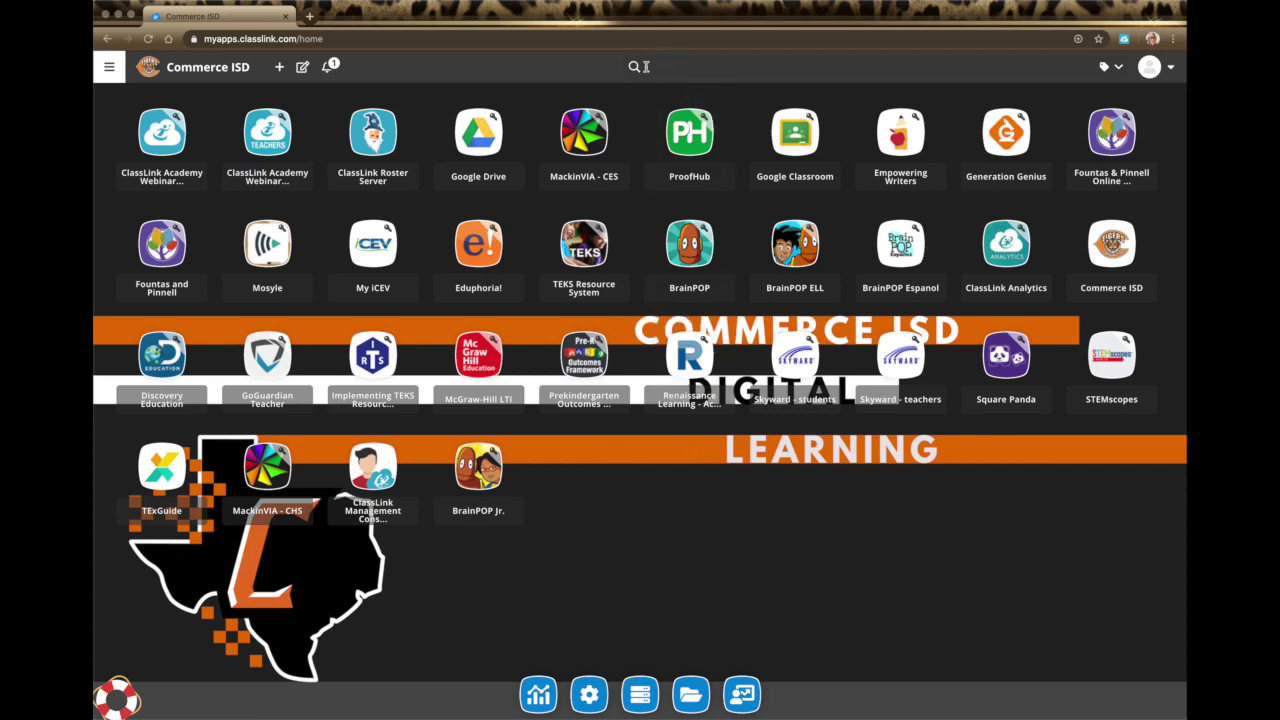
pyautogui.click(329, 68)
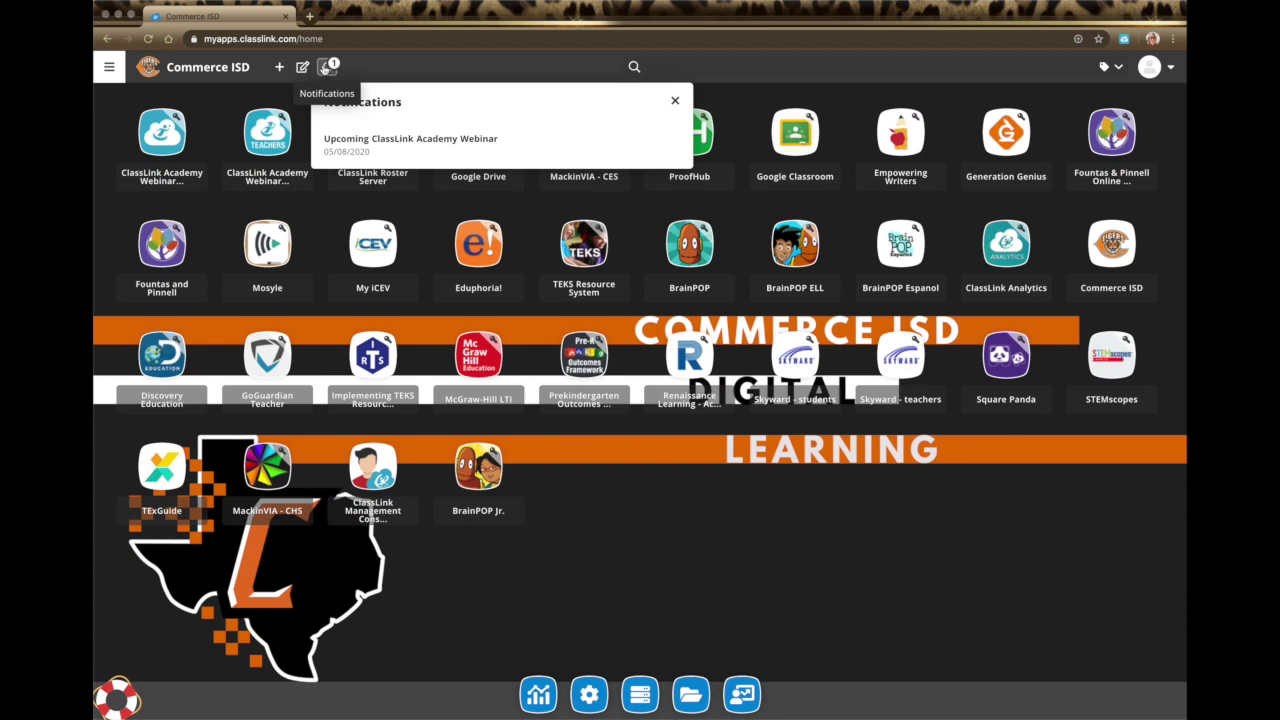
pyautogui.click(395, 66)
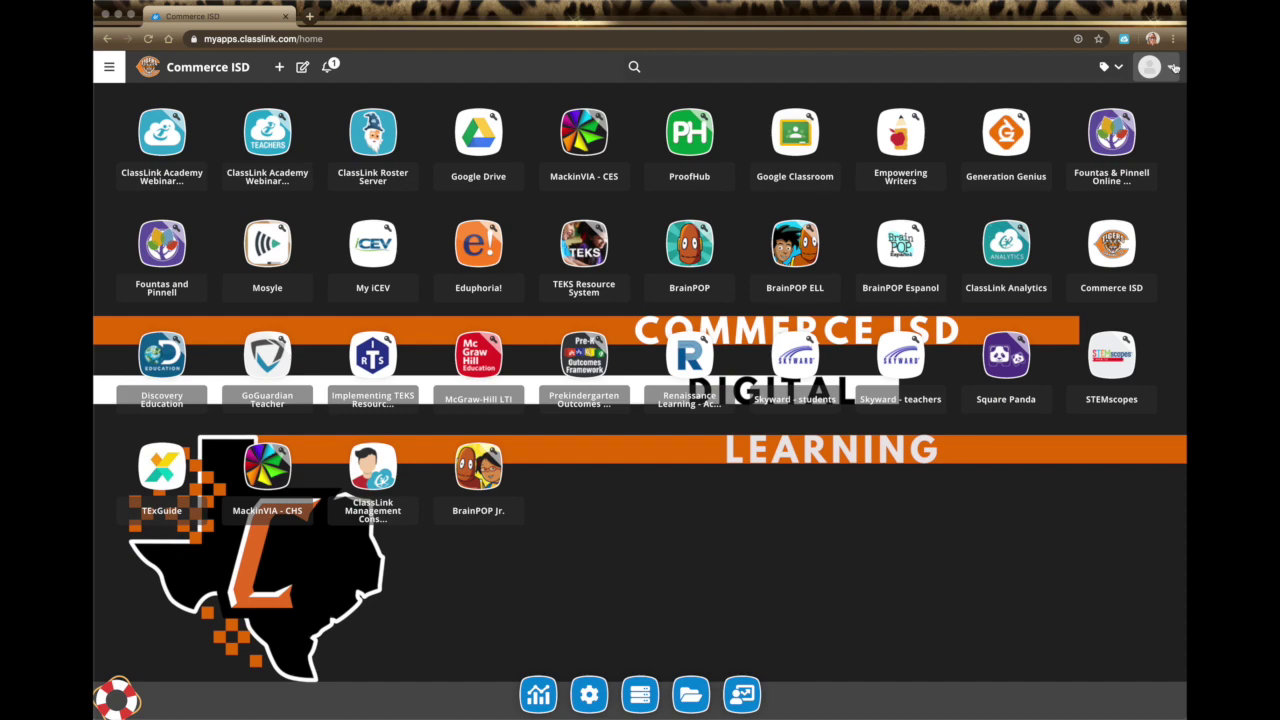
# Add a folder named BrainPop to the desktop with the orange color #e76c10
pyautogui.click(300, 68)
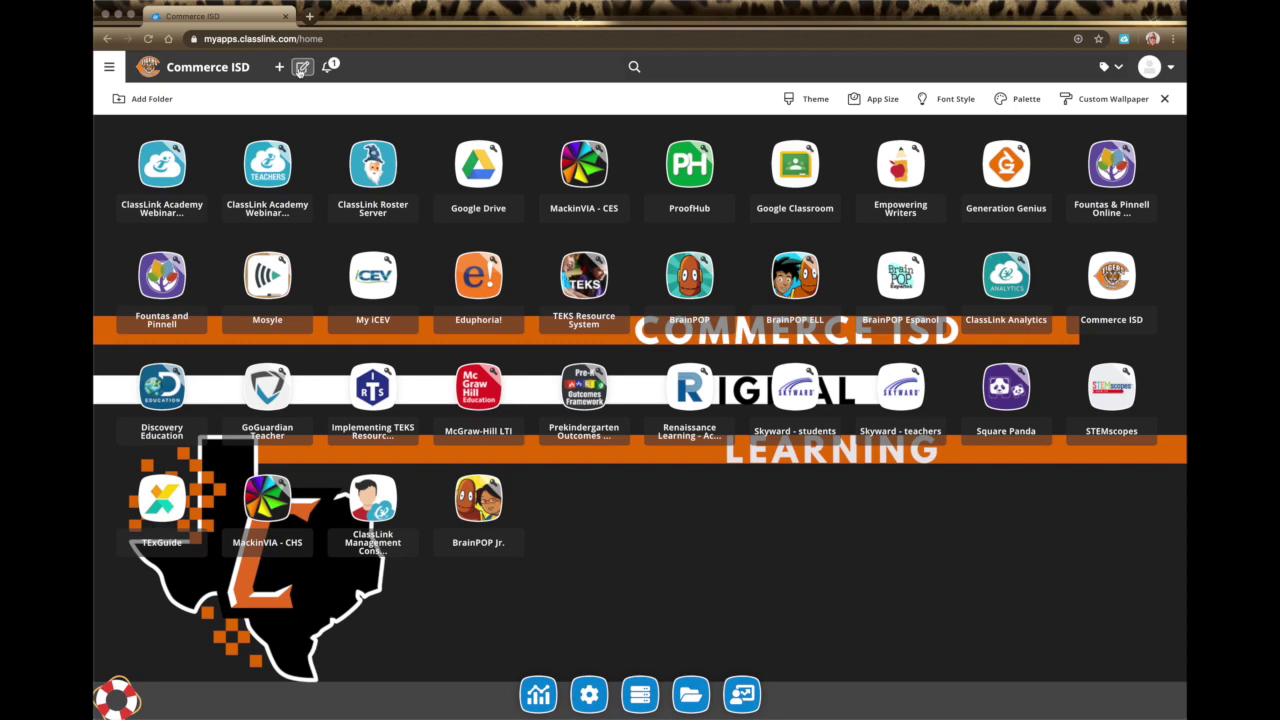
pyautogui.click(152, 100)
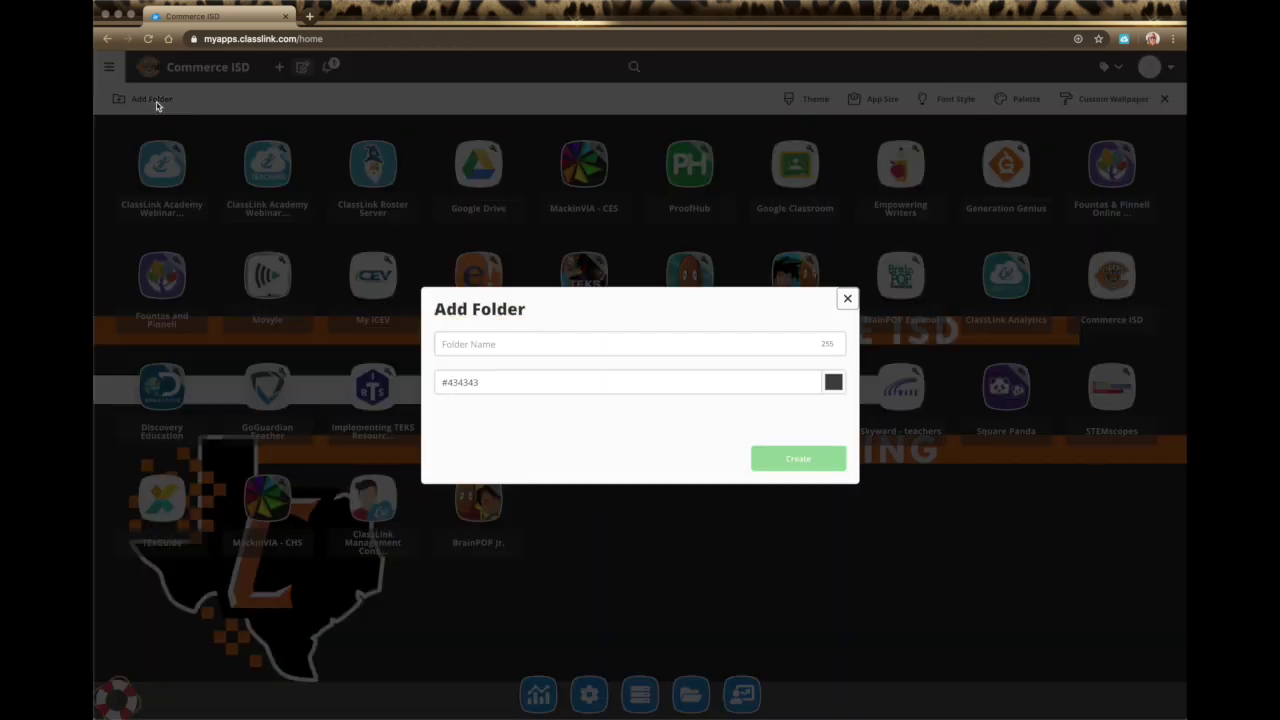
pyautogui.click(545, 343)
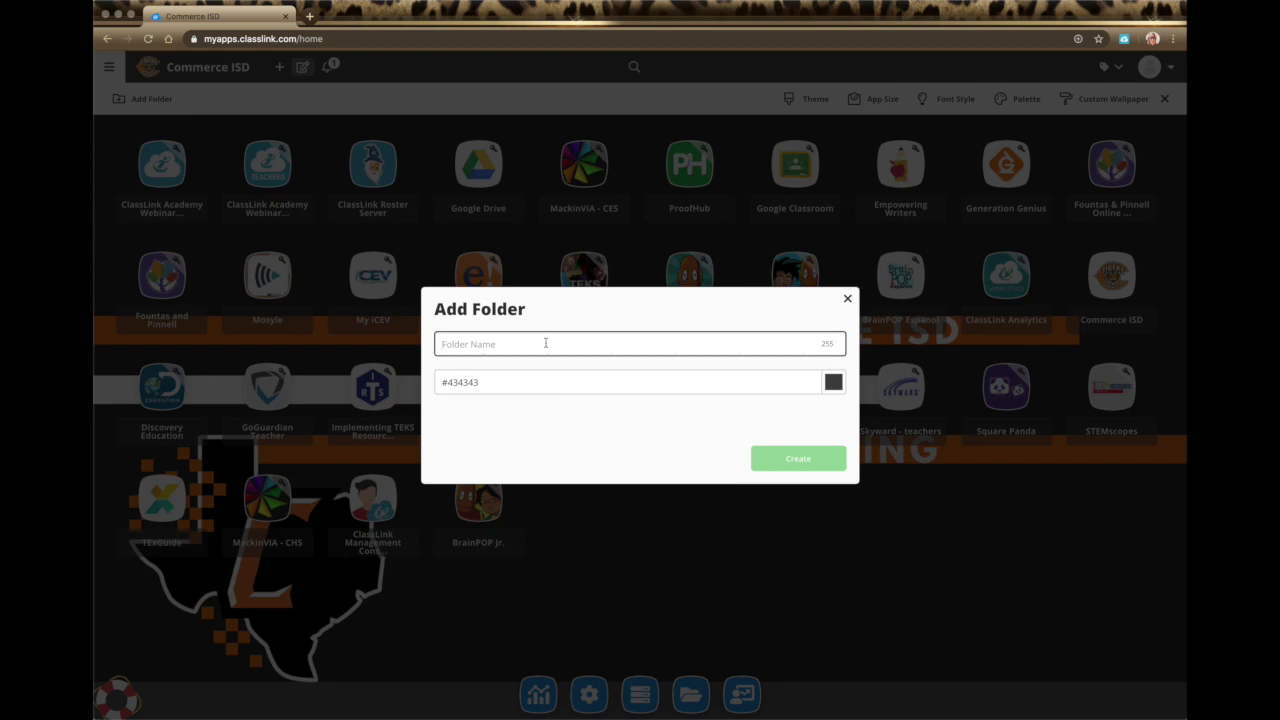
pyautogui.write('BrainPop')
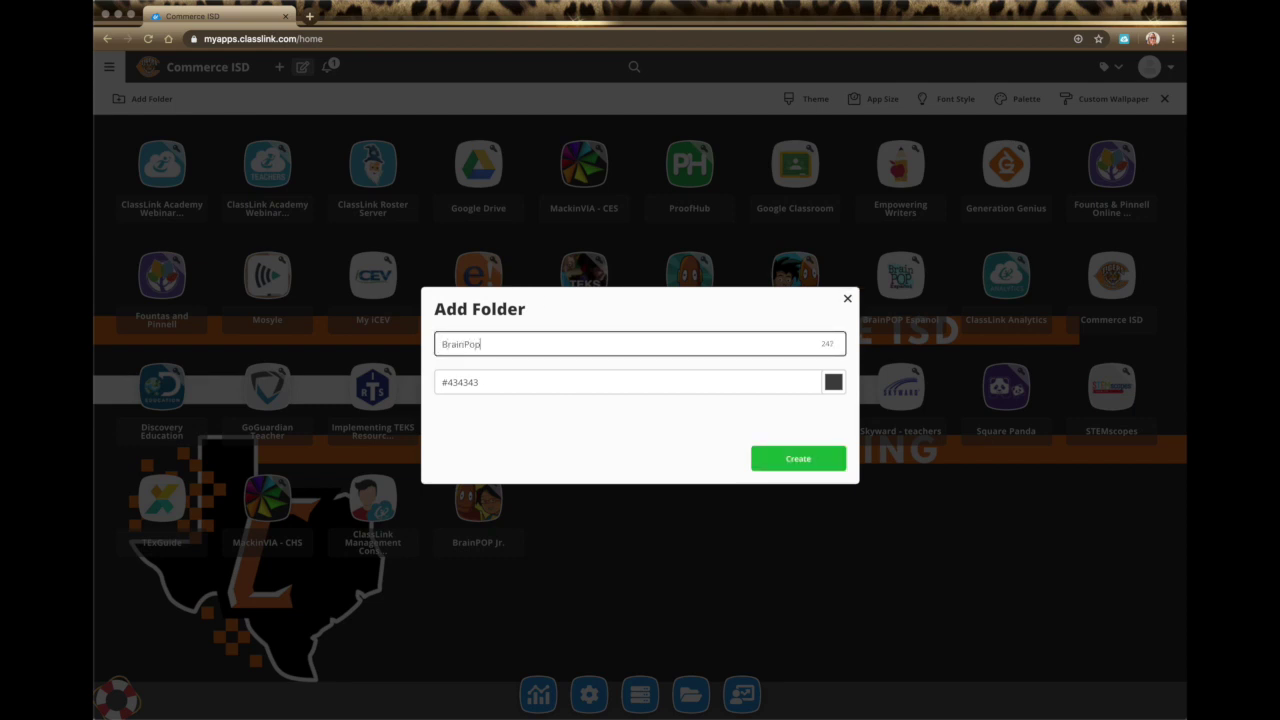
pyautogui.click(835, 388)
pyautogui.click(844, 506)
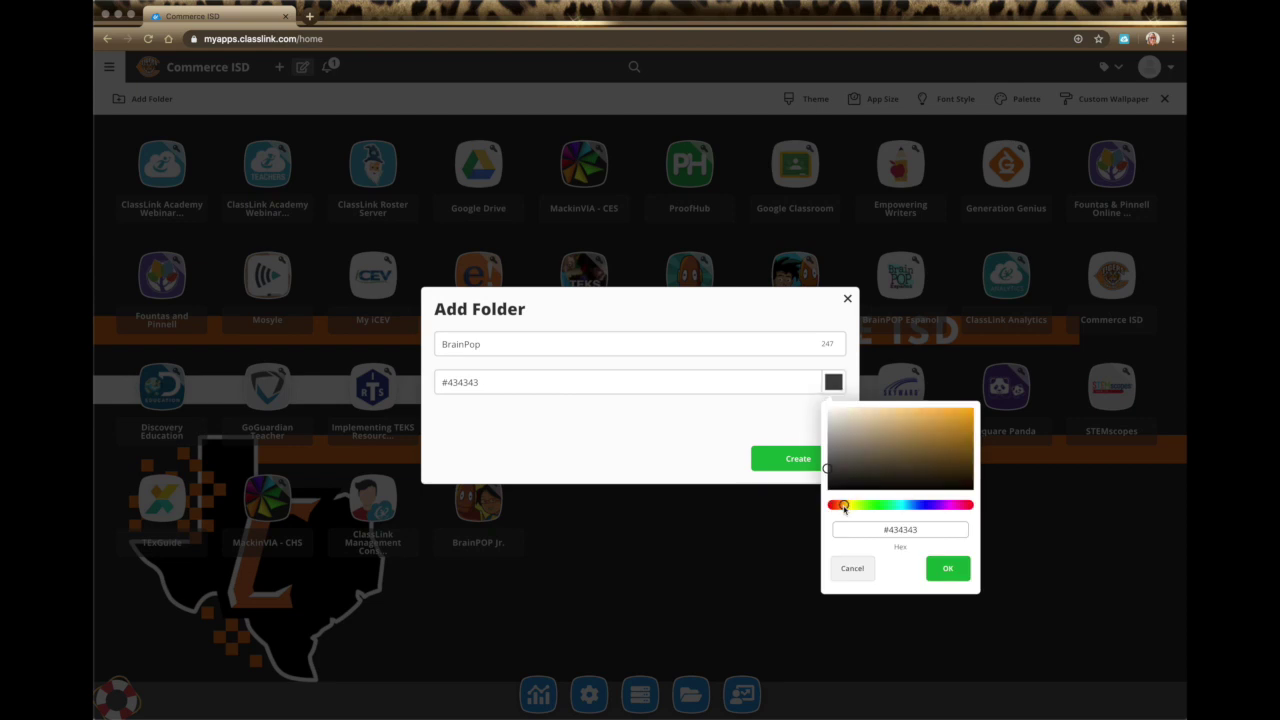
pyautogui.moveTo(844, 506); pyautogui.dragTo(836, 507)
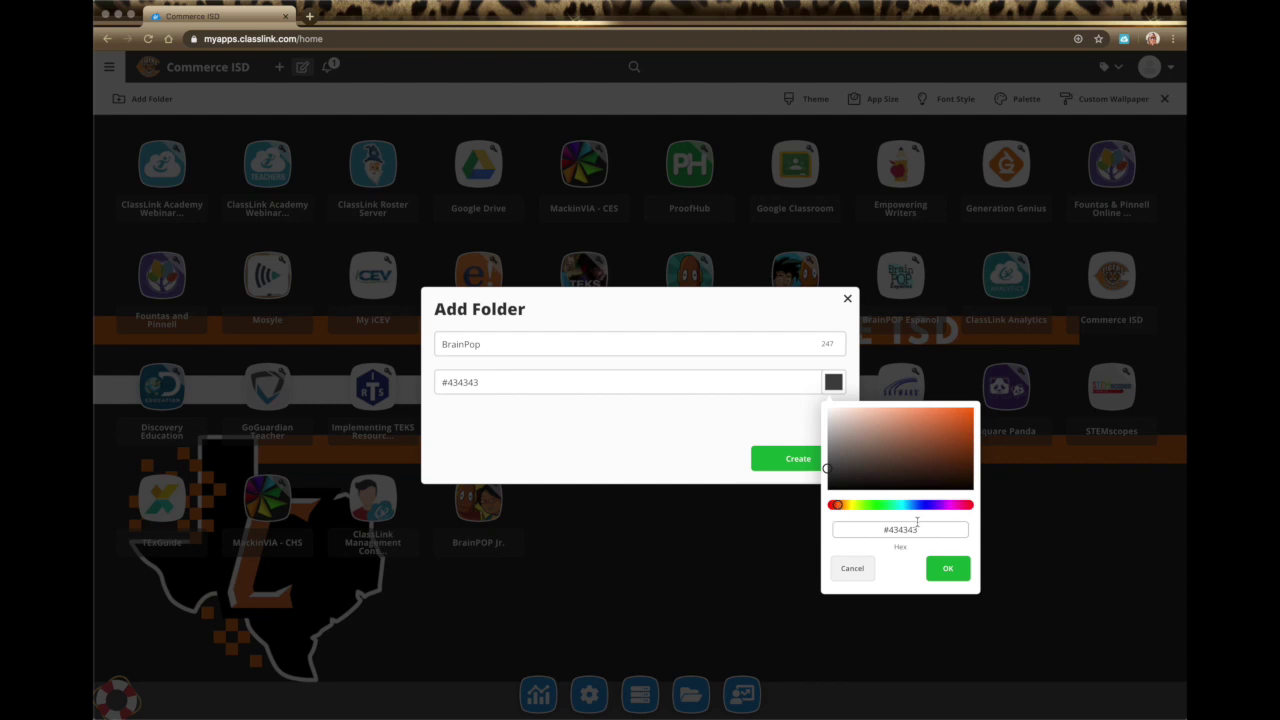
pyautogui.click(965, 419)
pyautogui.click(950, 572)
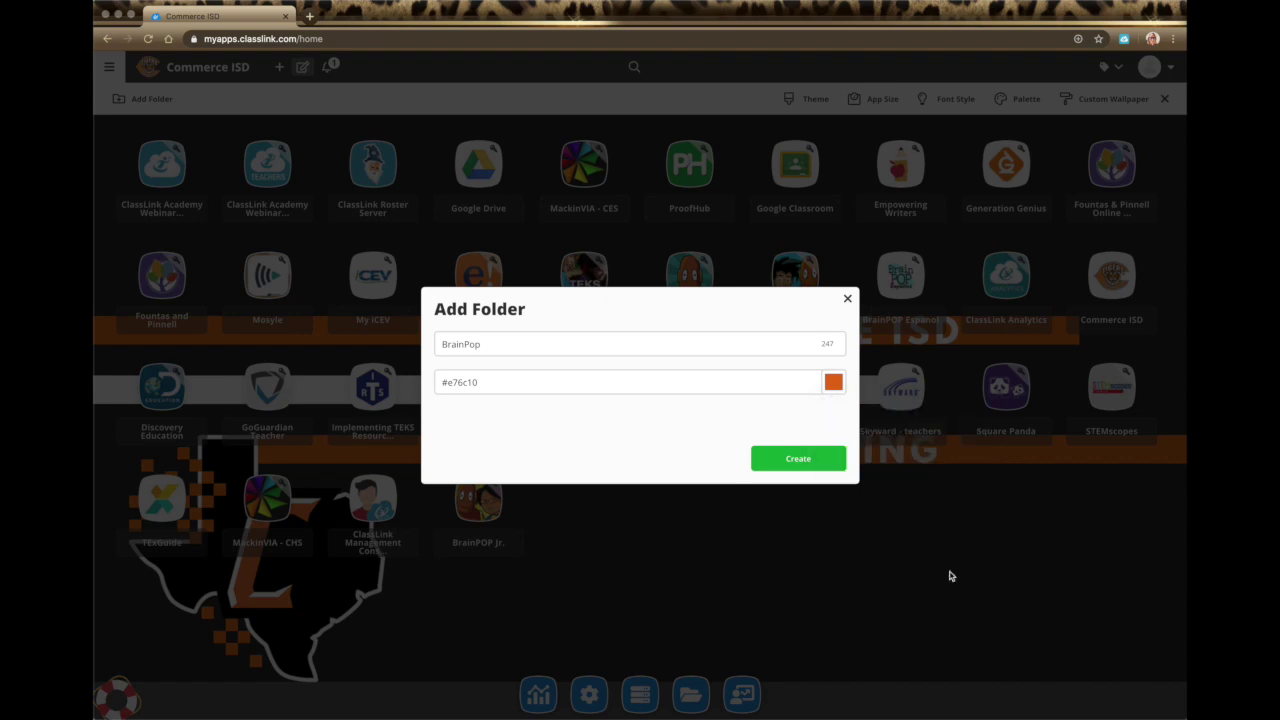
pyautogui.click(828, 460)
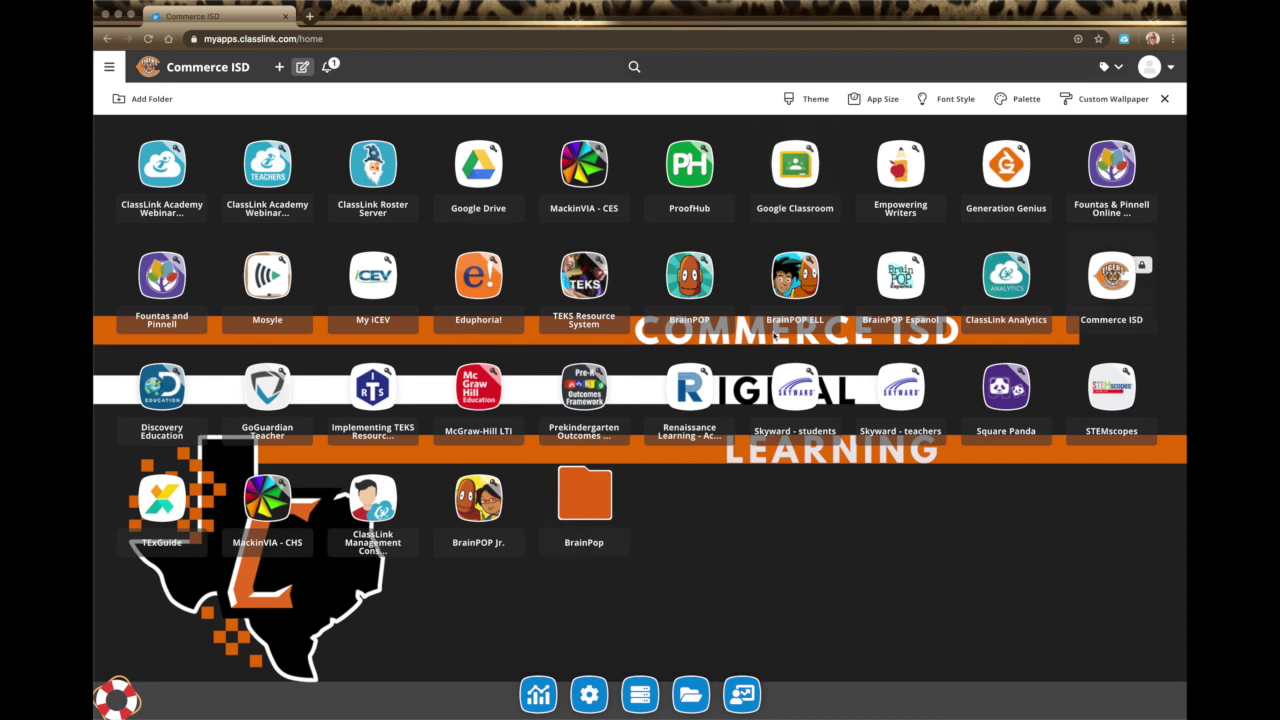
# Move the BrainPOP ELL, BrainPOP Jr. and BrainPOP apps into the BrainPop folder
pyautogui.moveTo(795, 280); pyautogui.dragTo(588, 496)
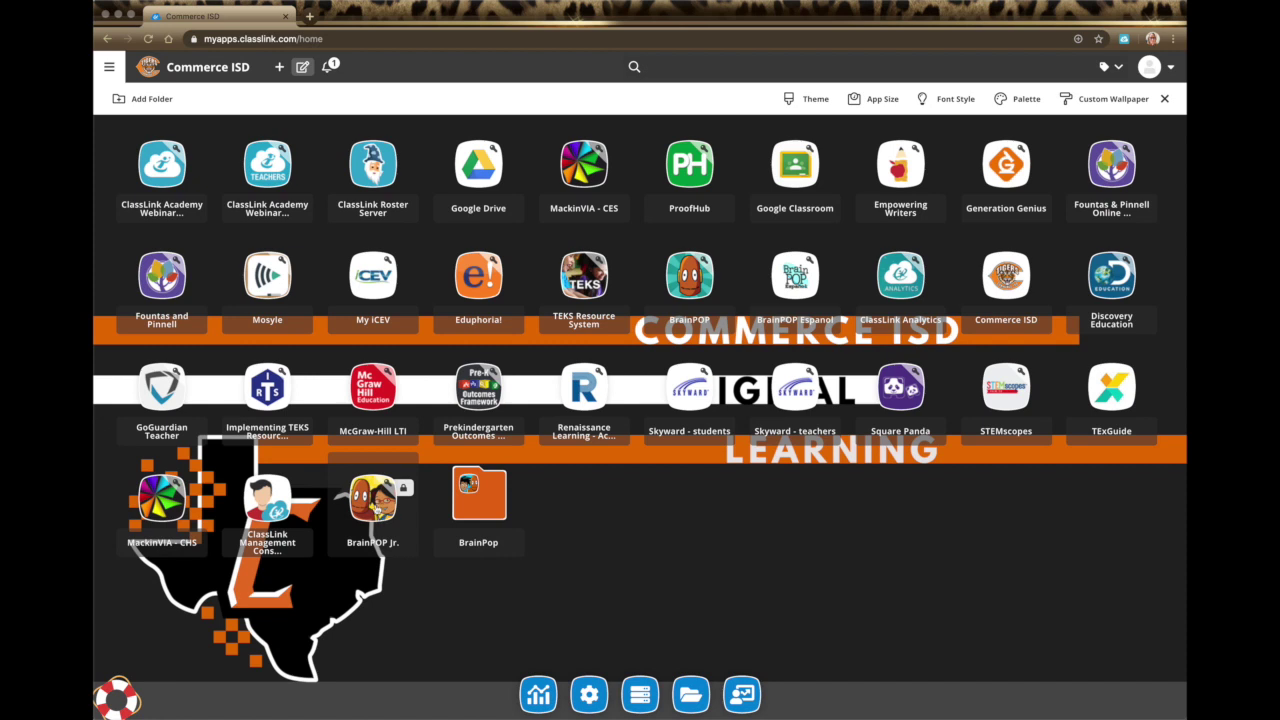
pyautogui.moveTo(375, 508); pyautogui.dragTo(478, 505)
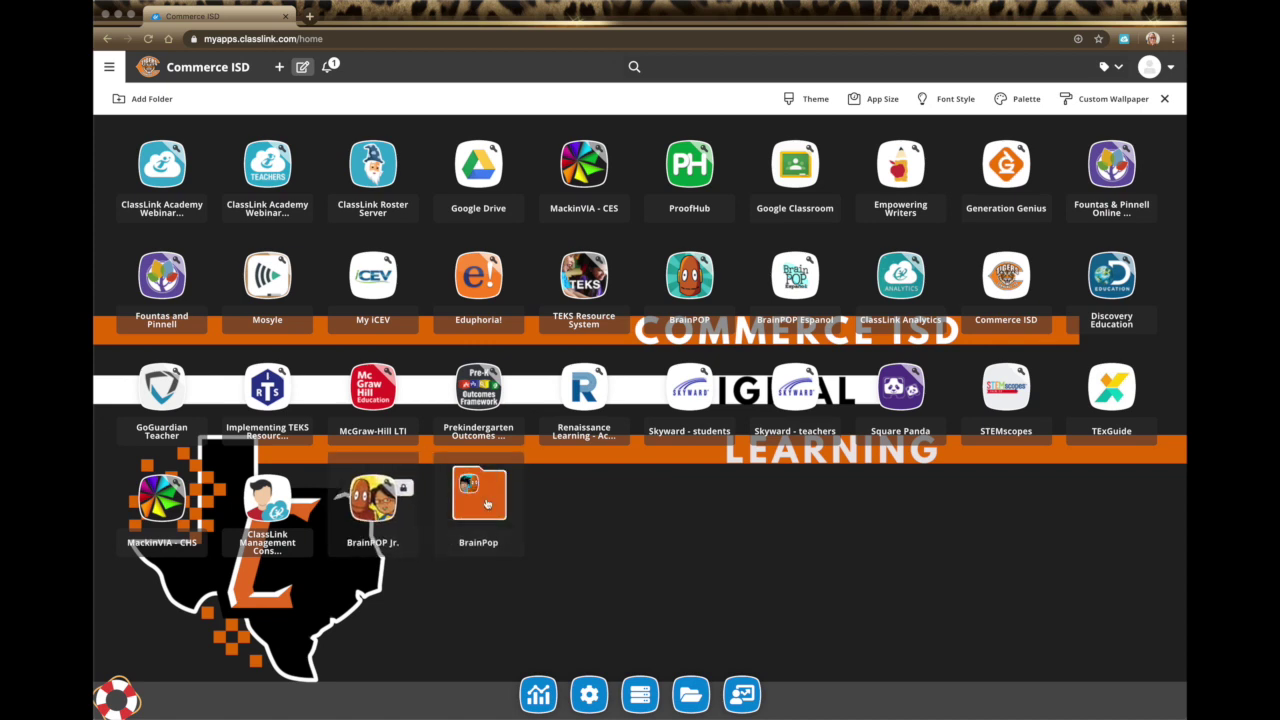
pyautogui.moveTo(385, 508); pyautogui.dragTo(471, 505)
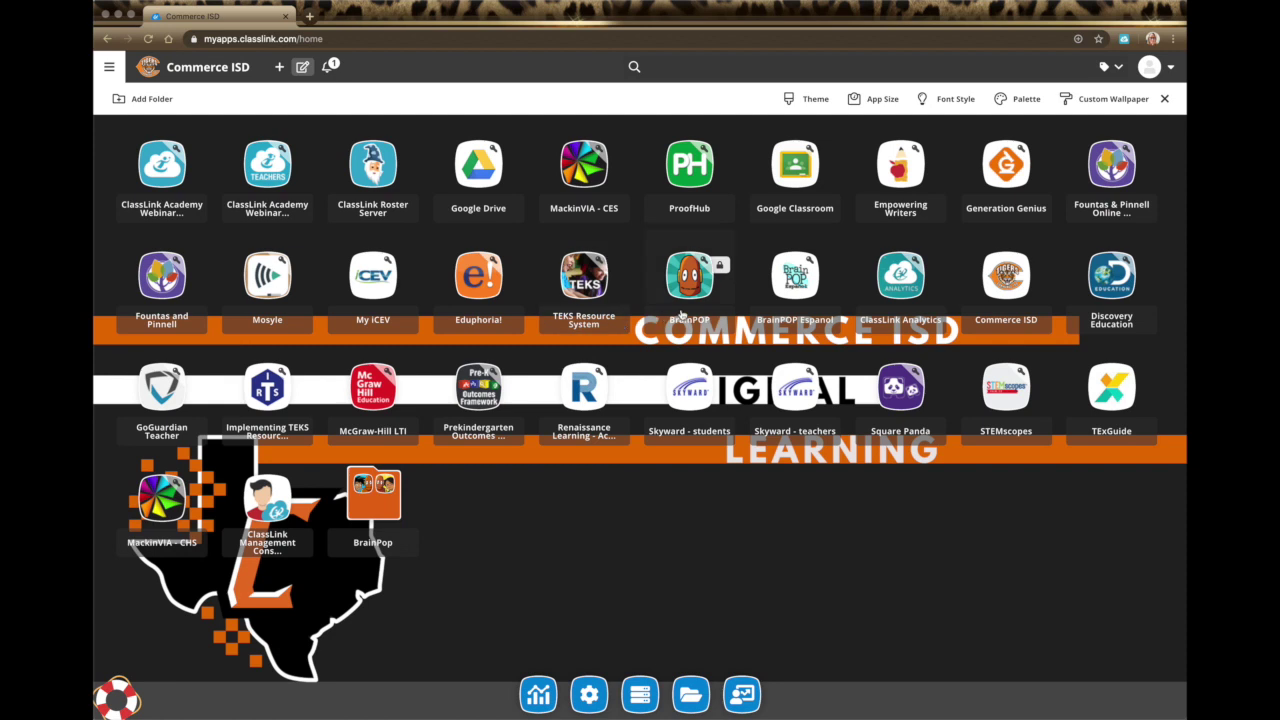
pyautogui.rightClick(690, 293)
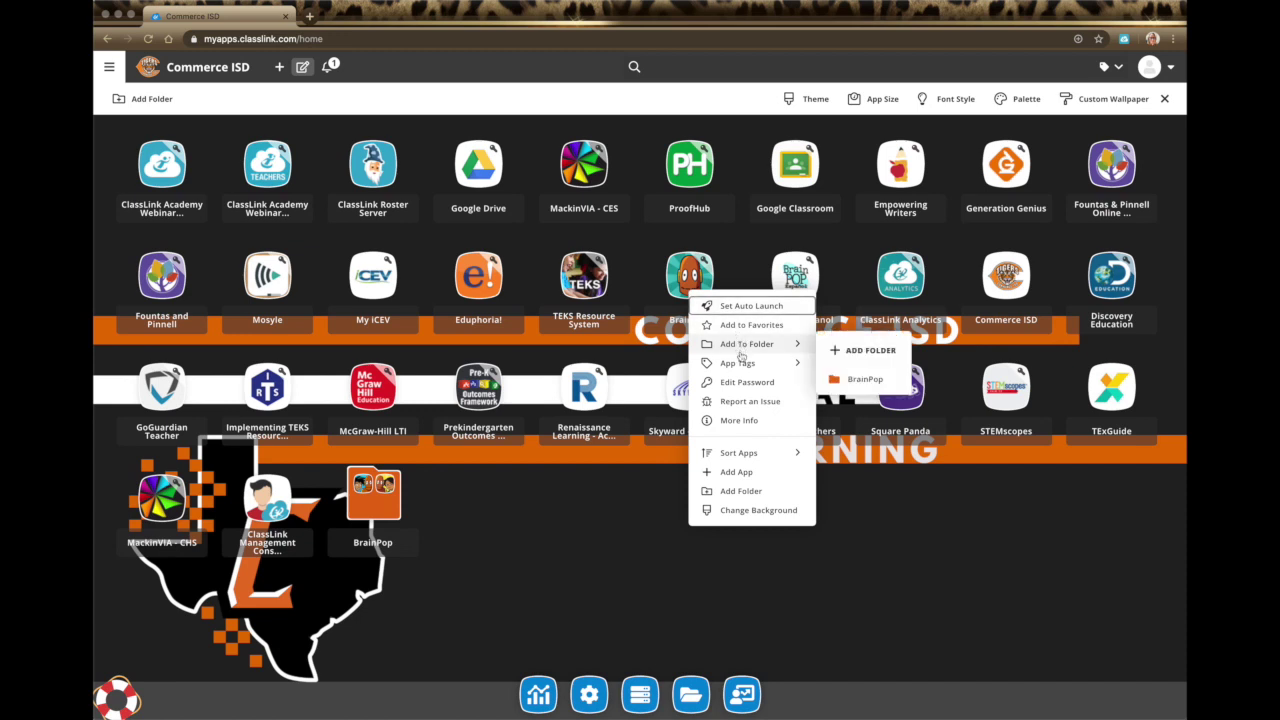
pyautogui.click(887, 386)
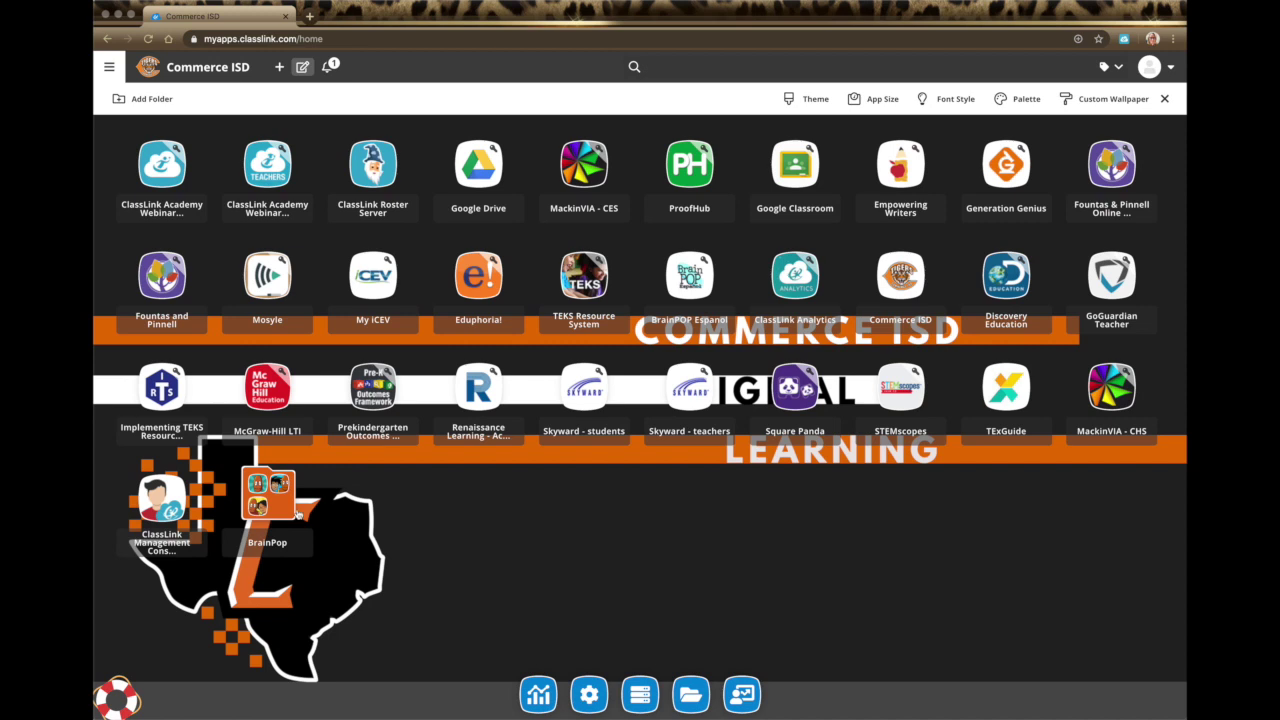
# Check the desktop's context options, then remove the BrainPop folder and confirm its deletion
pyautogui.rightClick(410, 494)
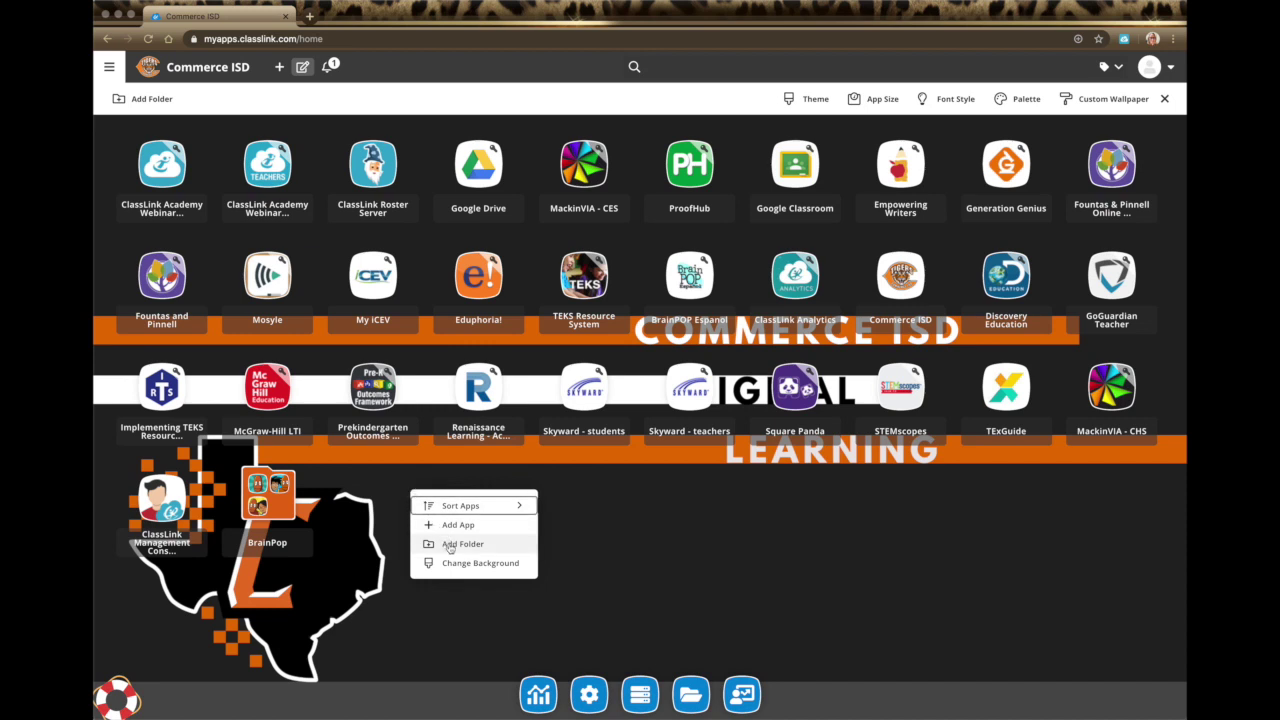
pyautogui.click(672, 525)
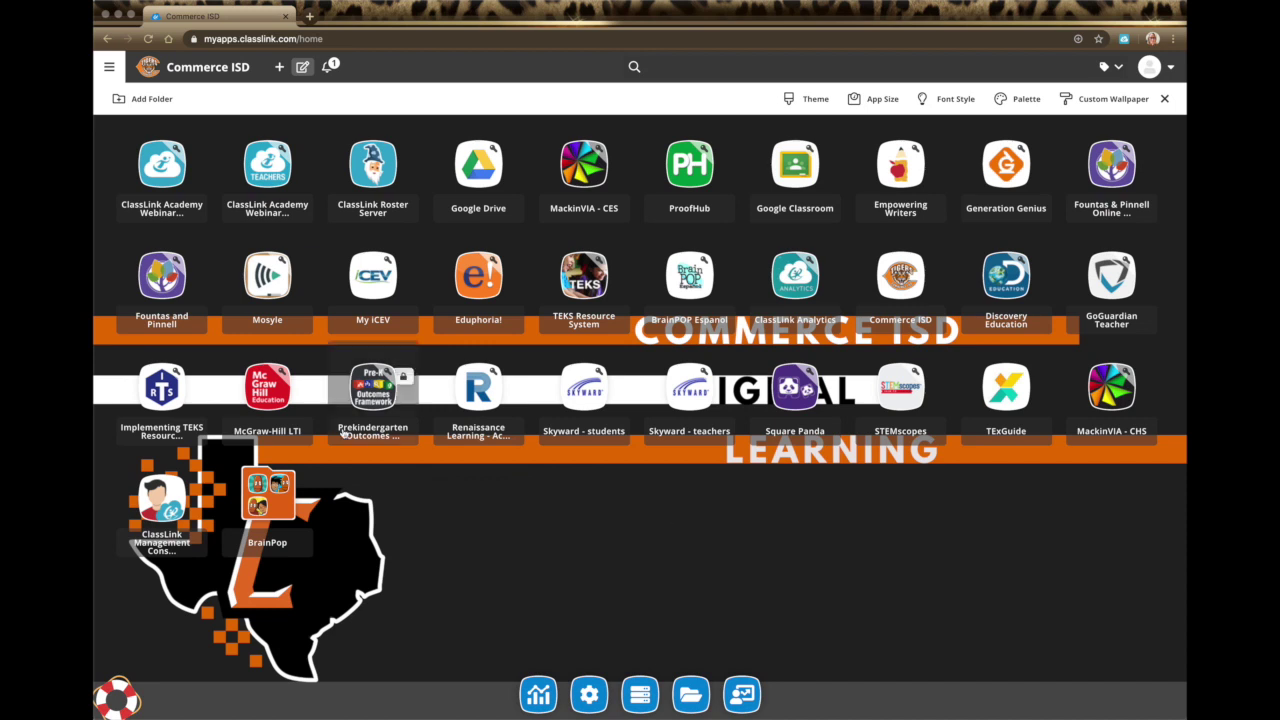
pyautogui.rightClick(282, 507)
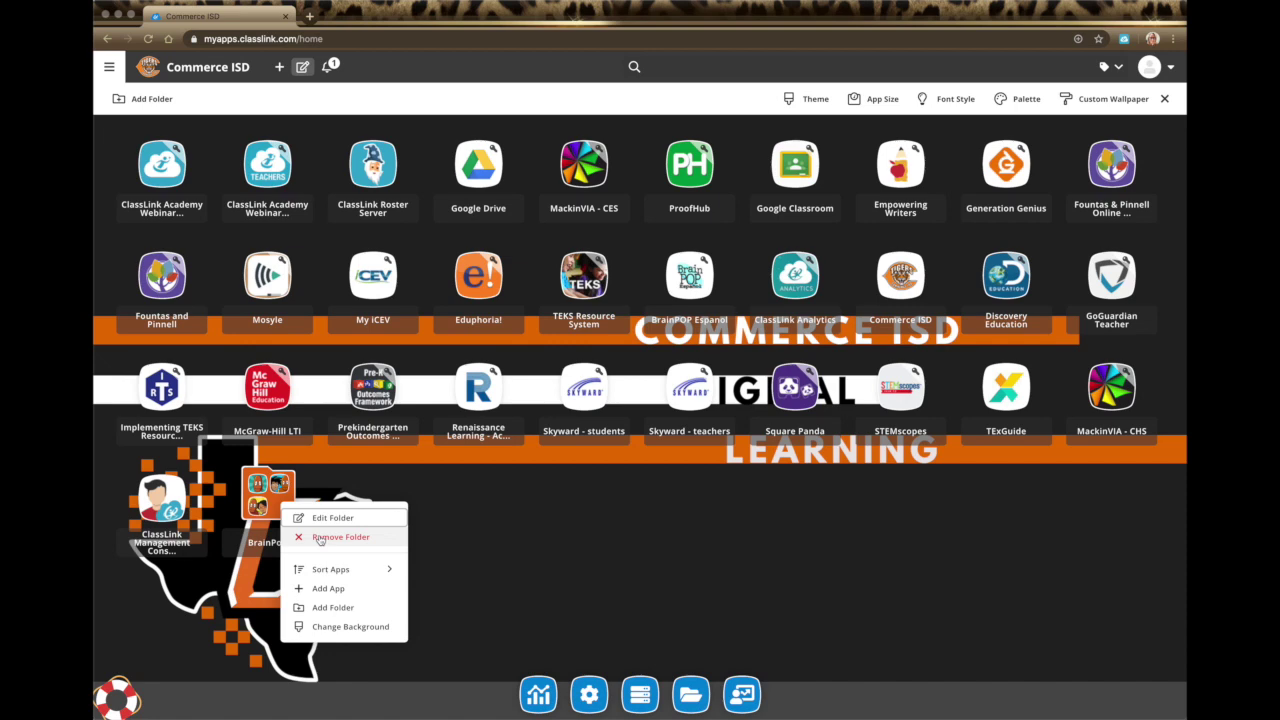
pyautogui.click(320, 538)
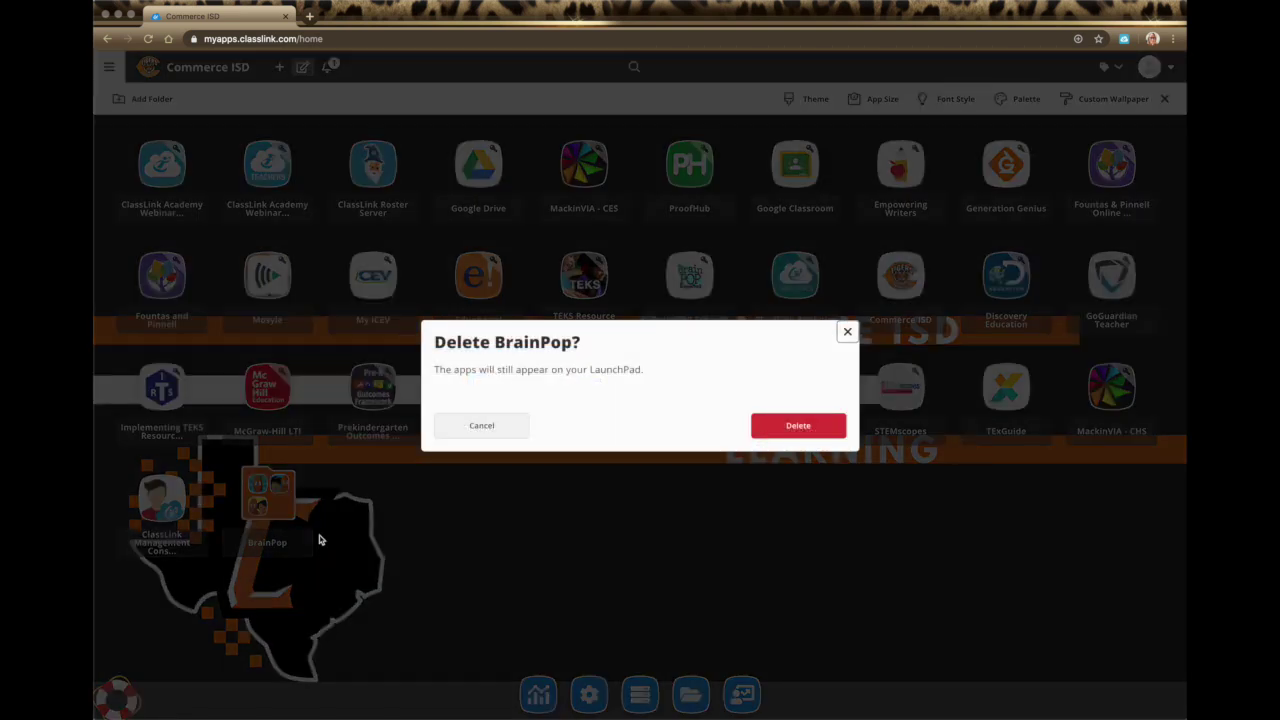
pyautogui.click(809, 429)
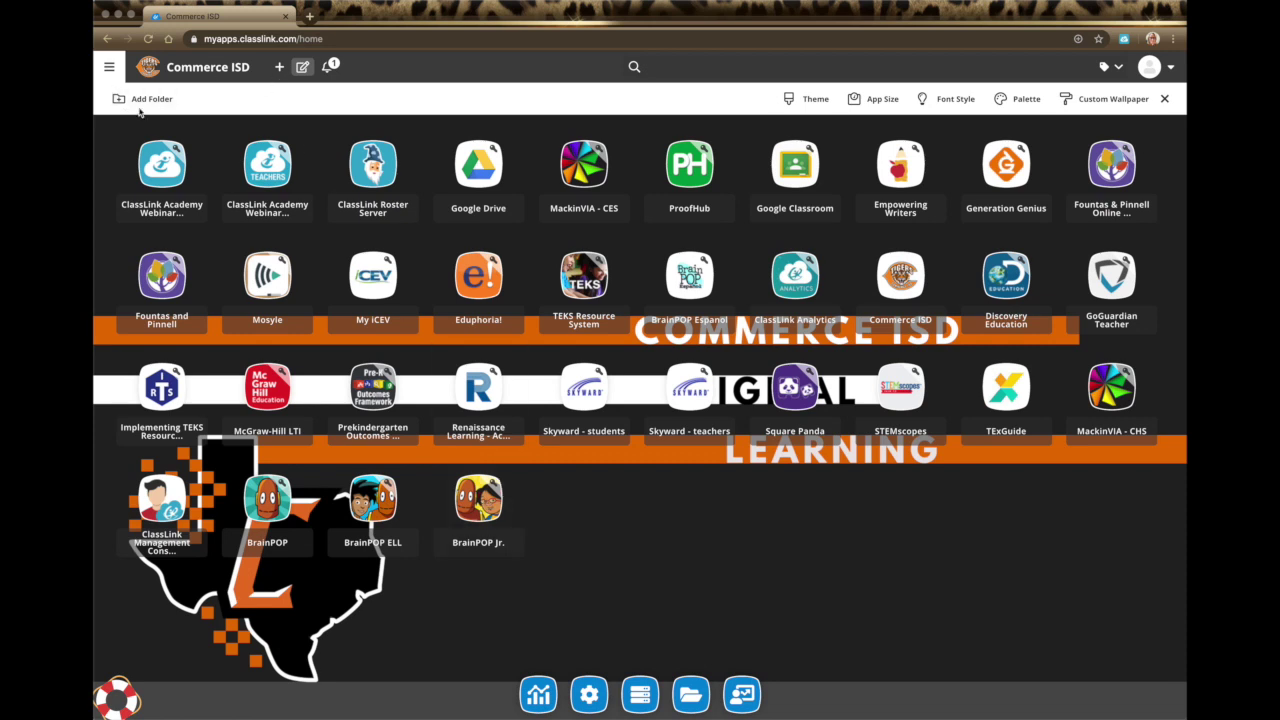
# Try the Primary and Professional themes, then switch back to the Classic theme
pyautogui.click(803, 100)
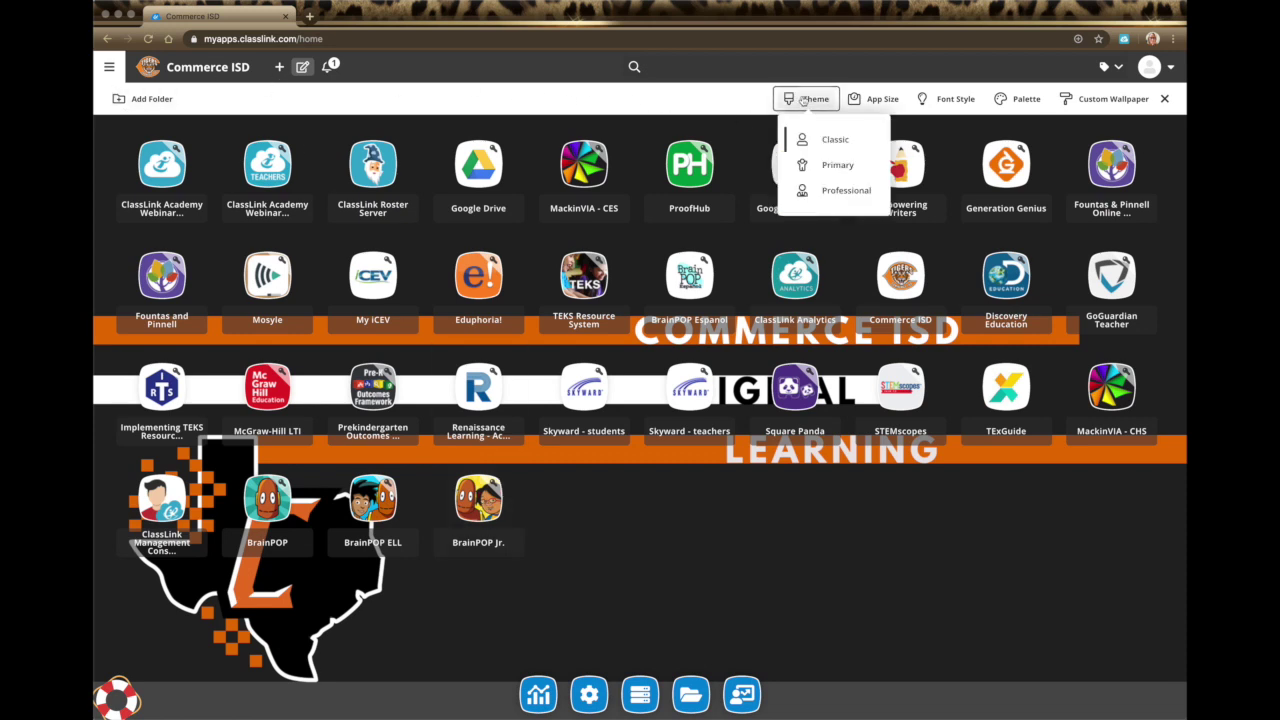
pyautogui.click(814, 165)
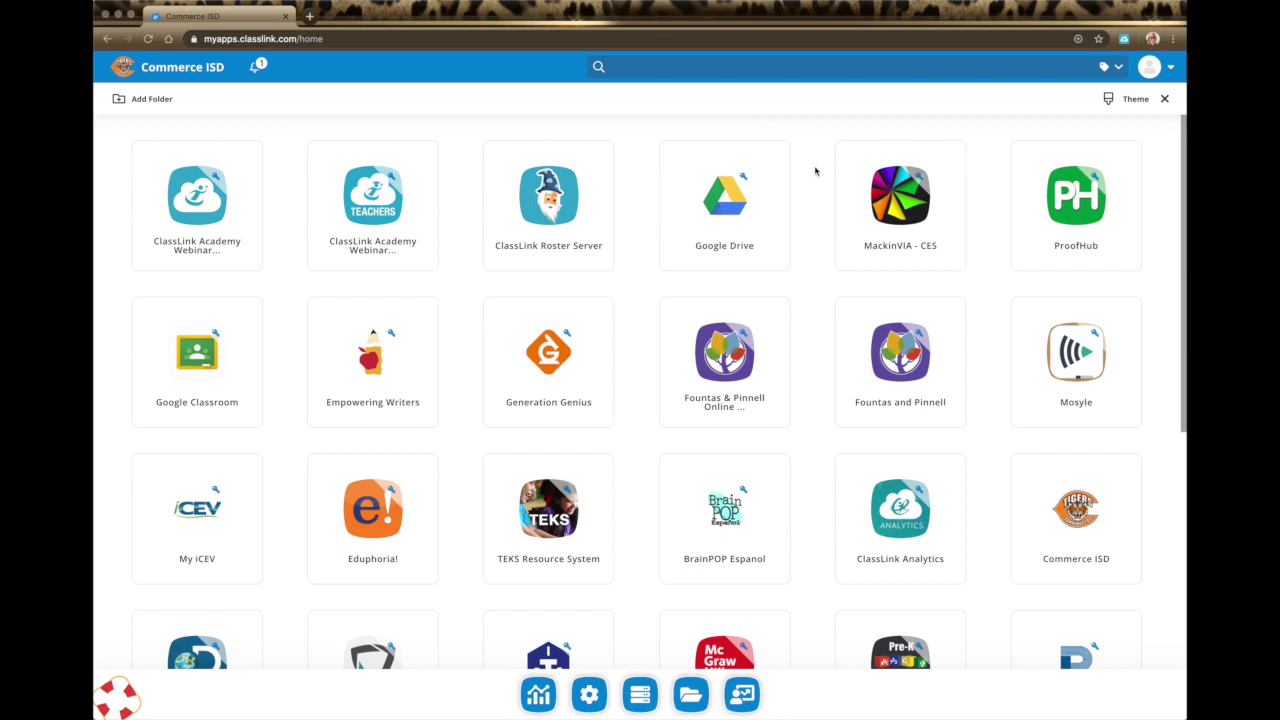
pyautogui.click(1130, 98)
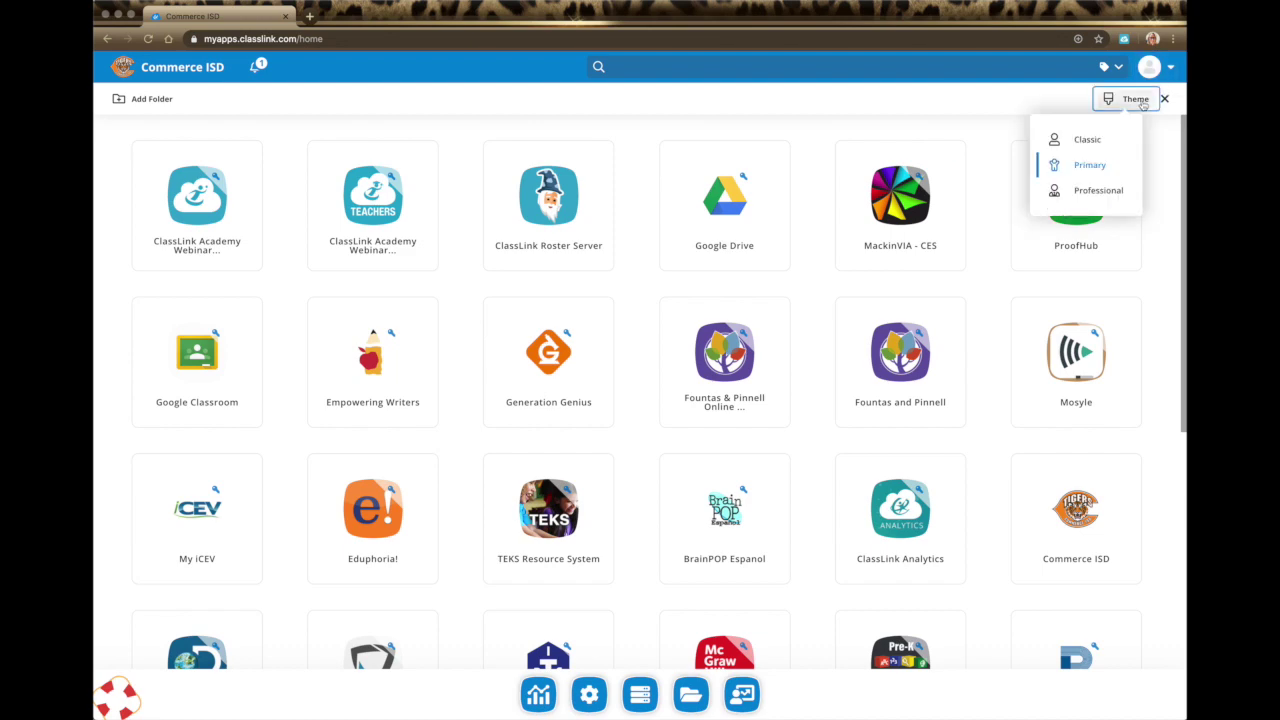
pyautogui.click(1098, 190)
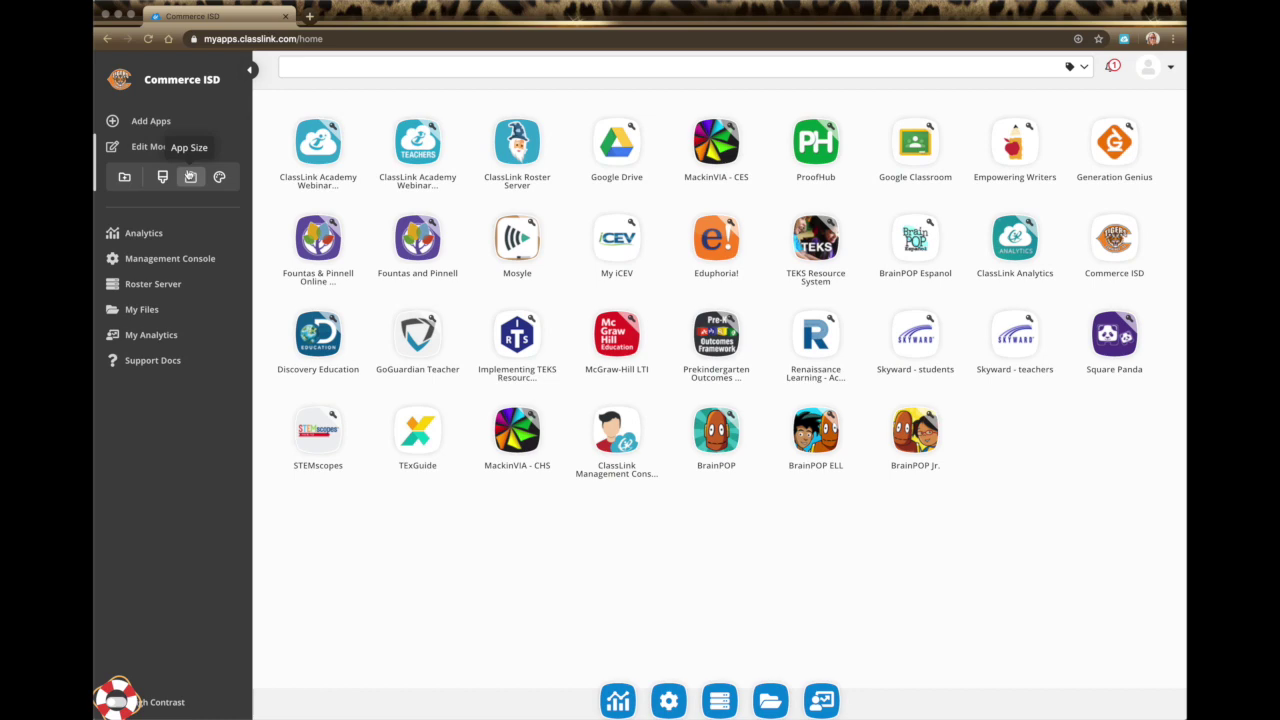
pyautogui.click(158, 184)
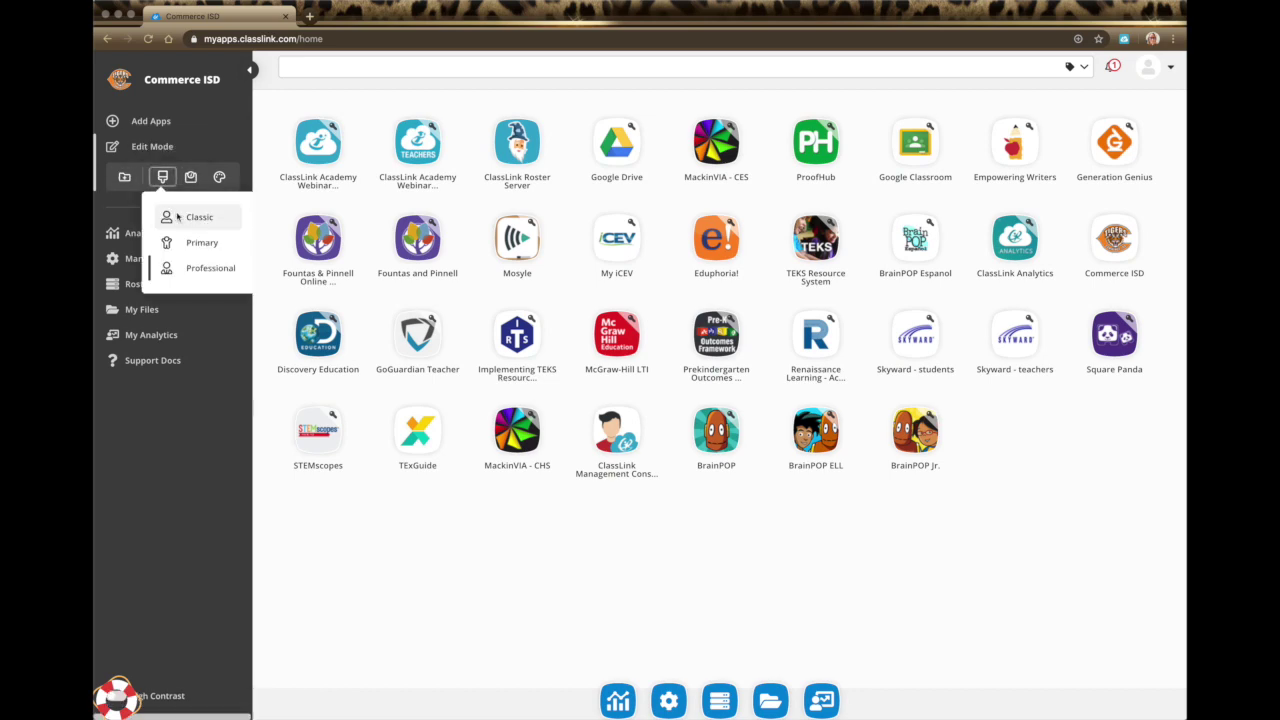
pyautogui.click(177, 217)
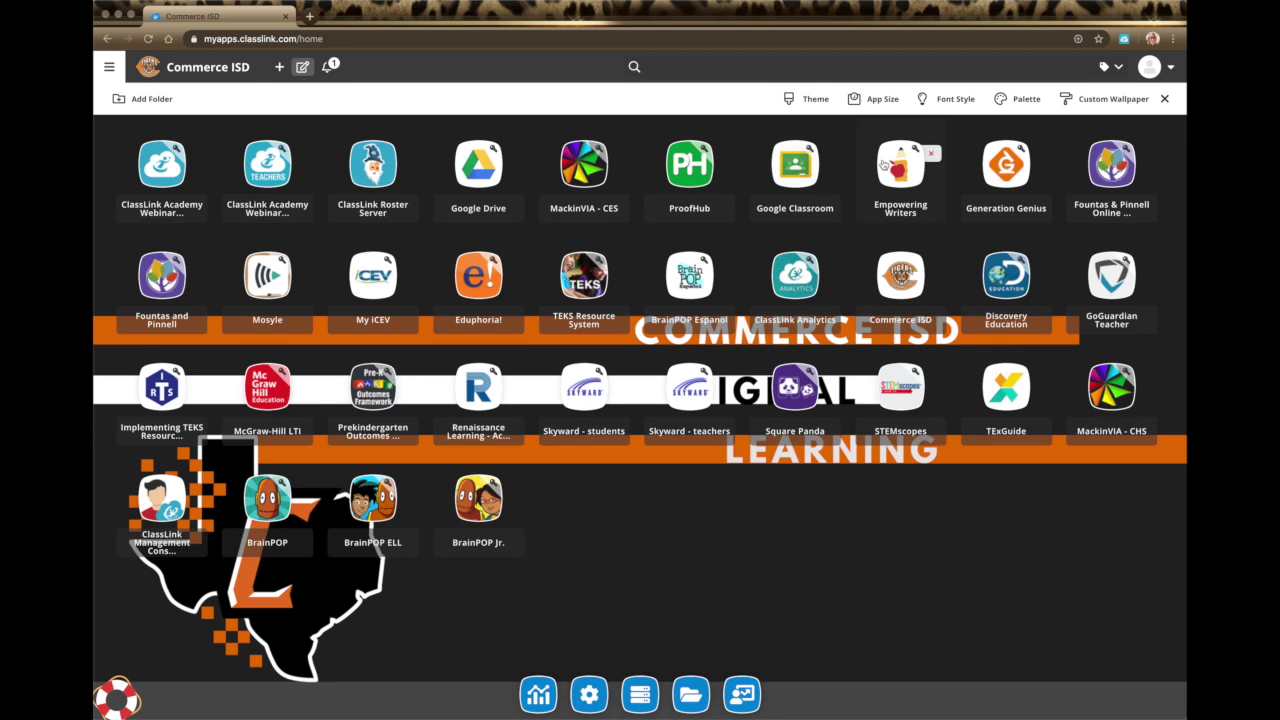
# Try the Text Shadow font style for the app labels, then switch back to Text Background
pyautogui.click(958, 100)
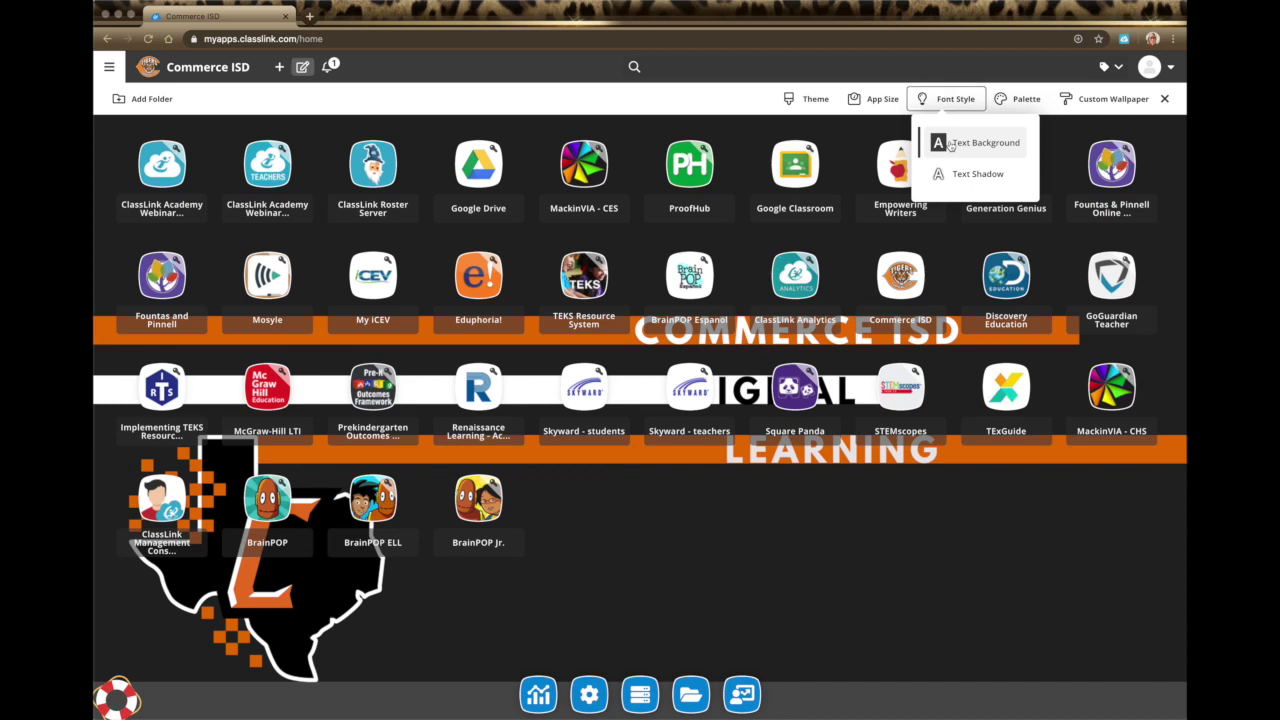
pyautogui.click(956, 175)
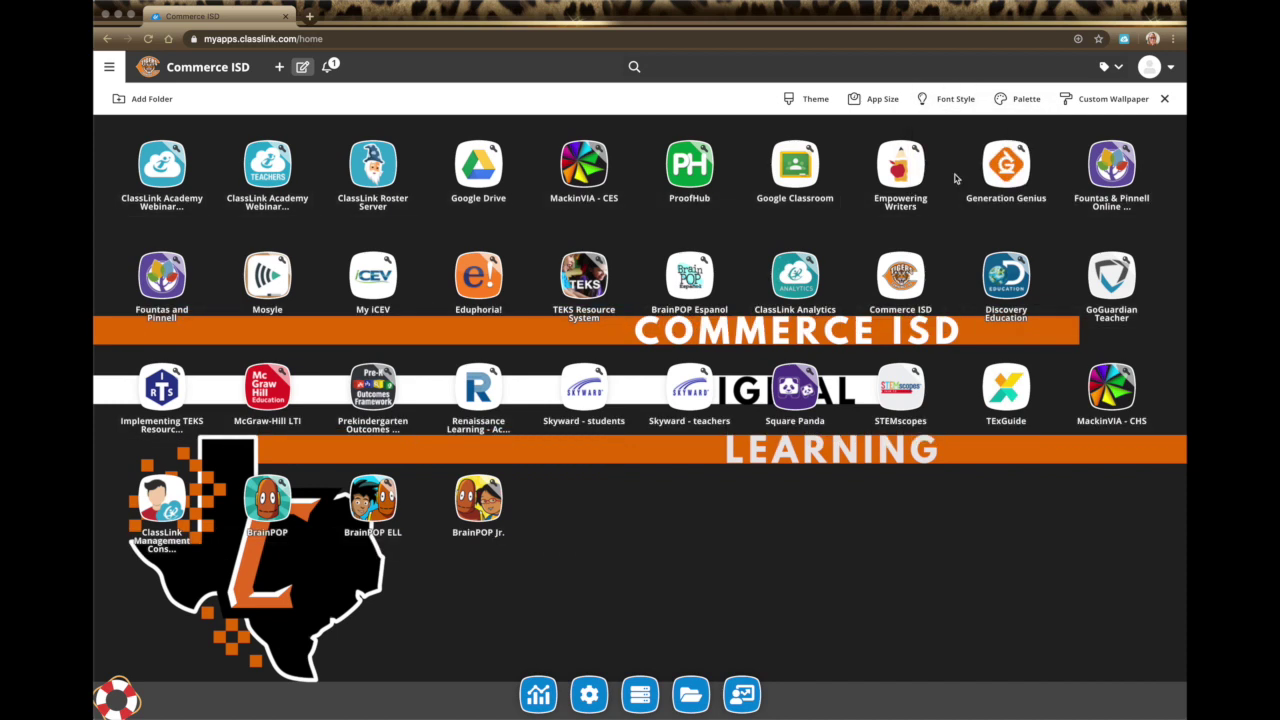
pyautogui.click(952, 100)
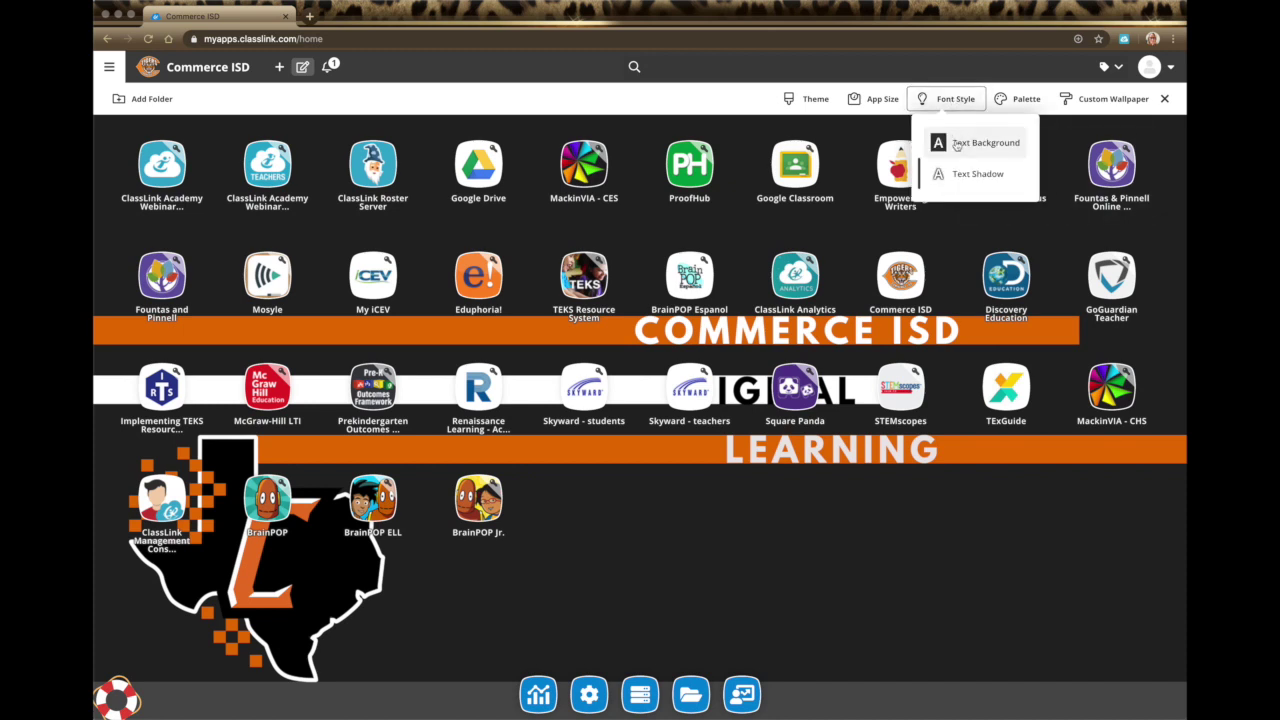
pyautogui.click(988, 137)
# Try the orange palette color, then set the palette back to dark gray
pyautogui.click(1016, 100)
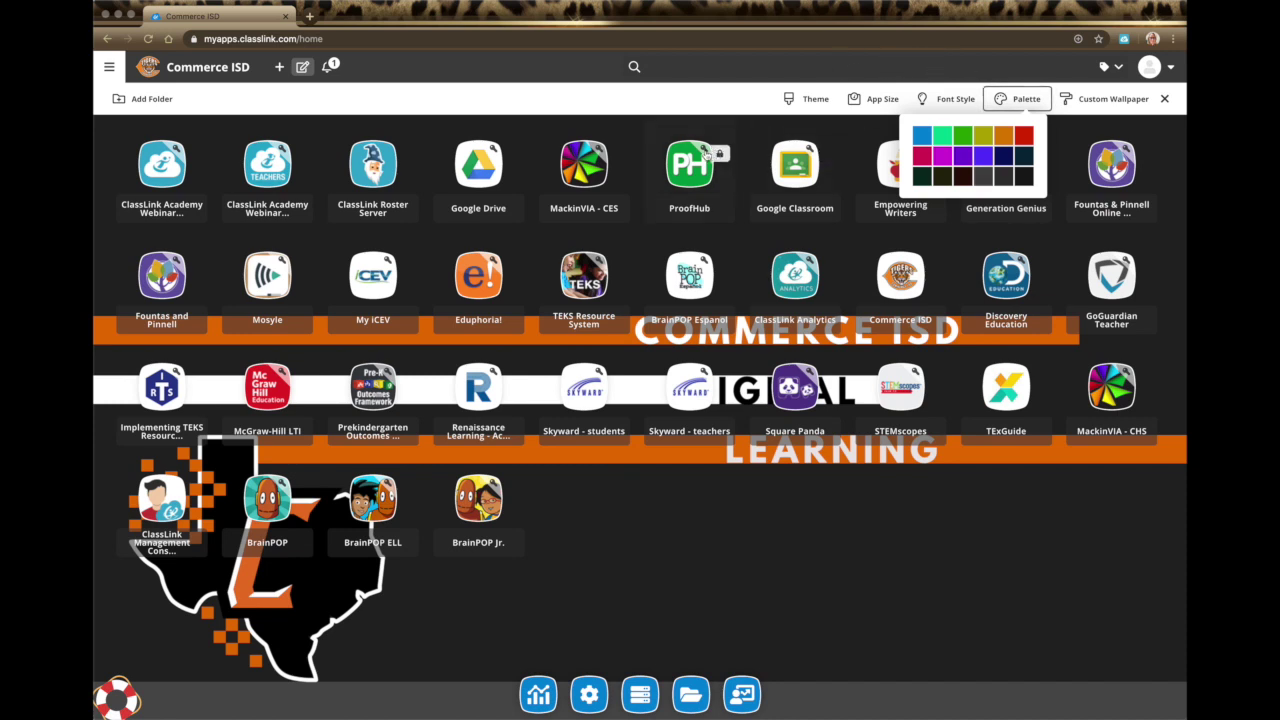
pyautogui.click(1002, 138)
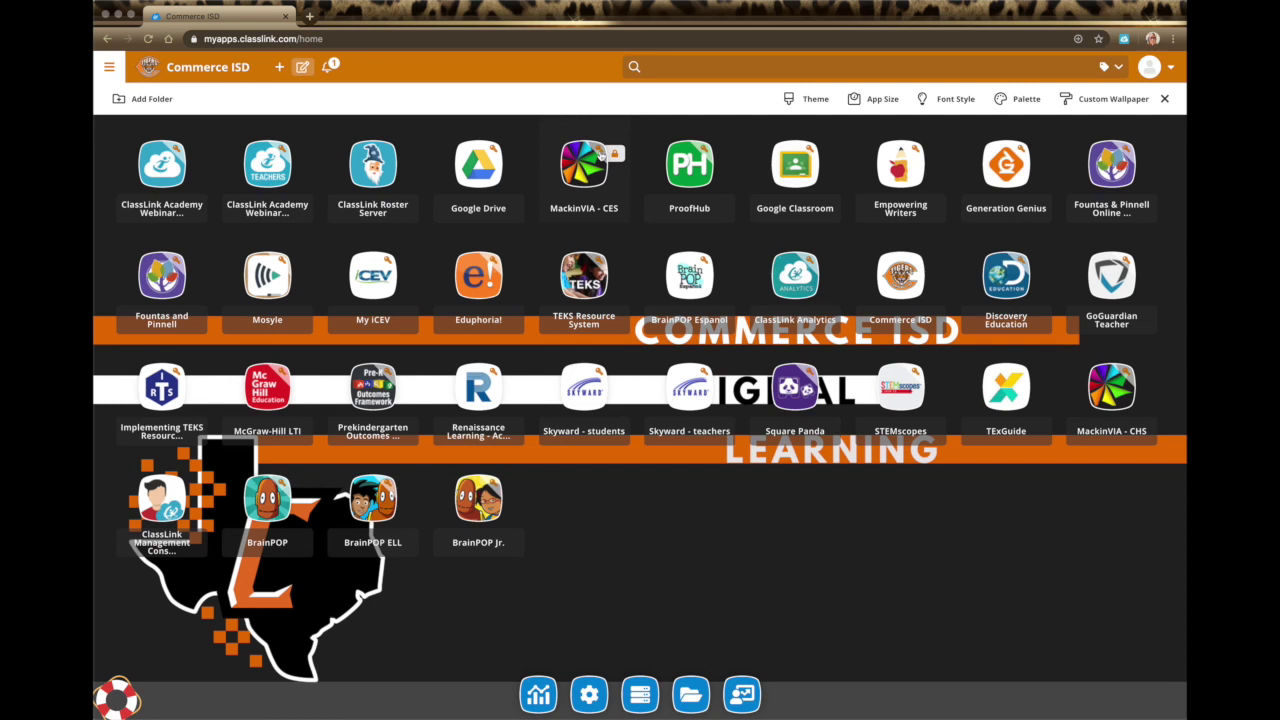
pyautogui.click(1005, 99)
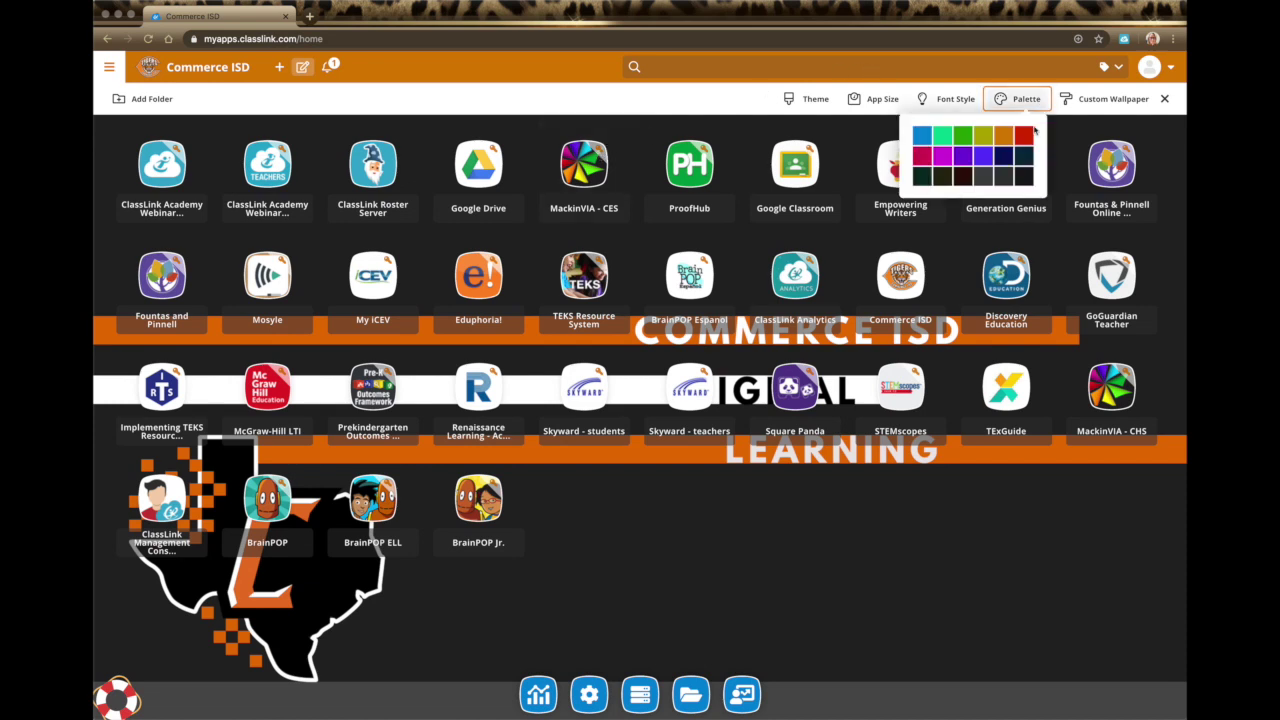
pyautogui.click(986, 178)
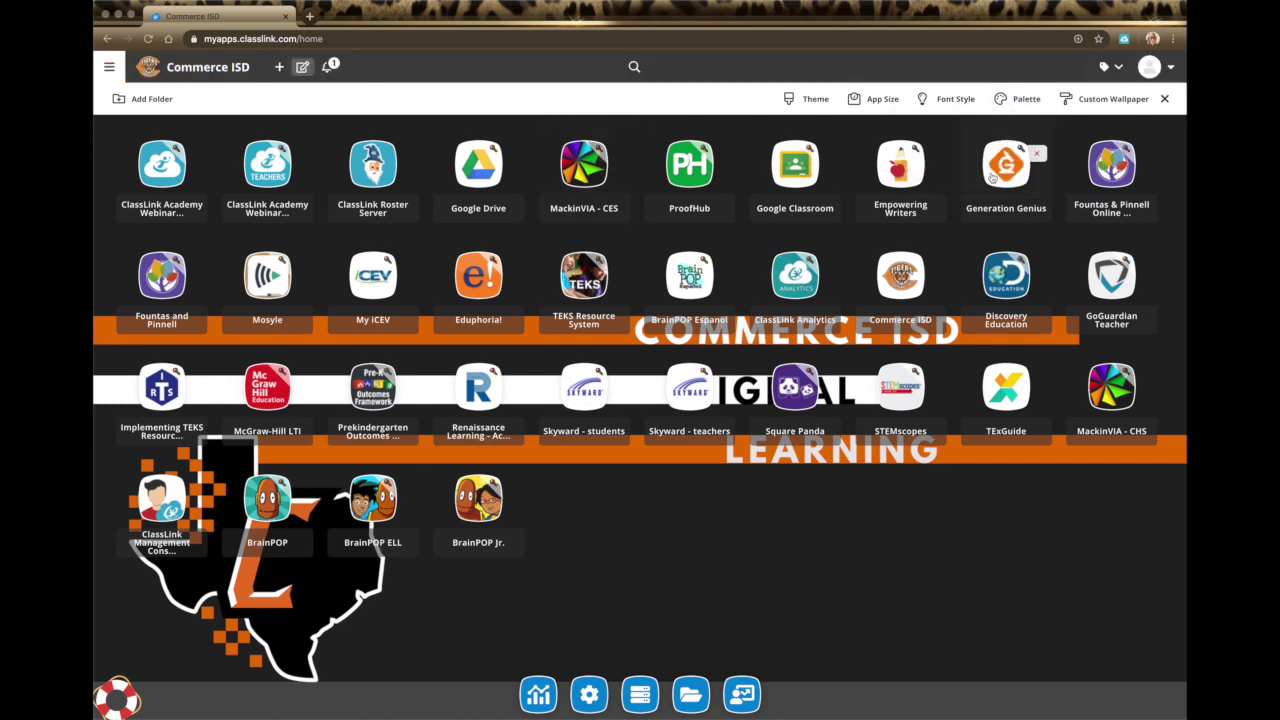
# Browse the Default, Custom and Color wallpaper options without choosing one, then leave edit mode
pyautogui.click(1097, 101)
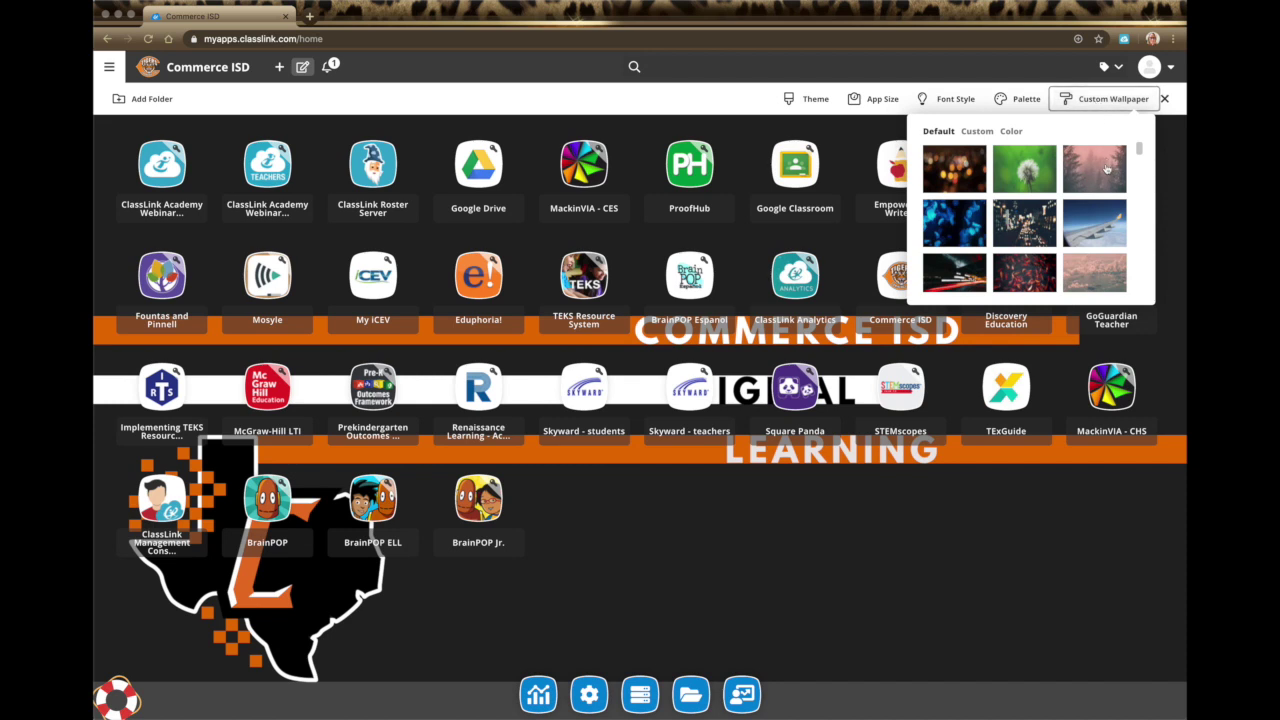
pyautogui.scroll(-5, 1080, 197)
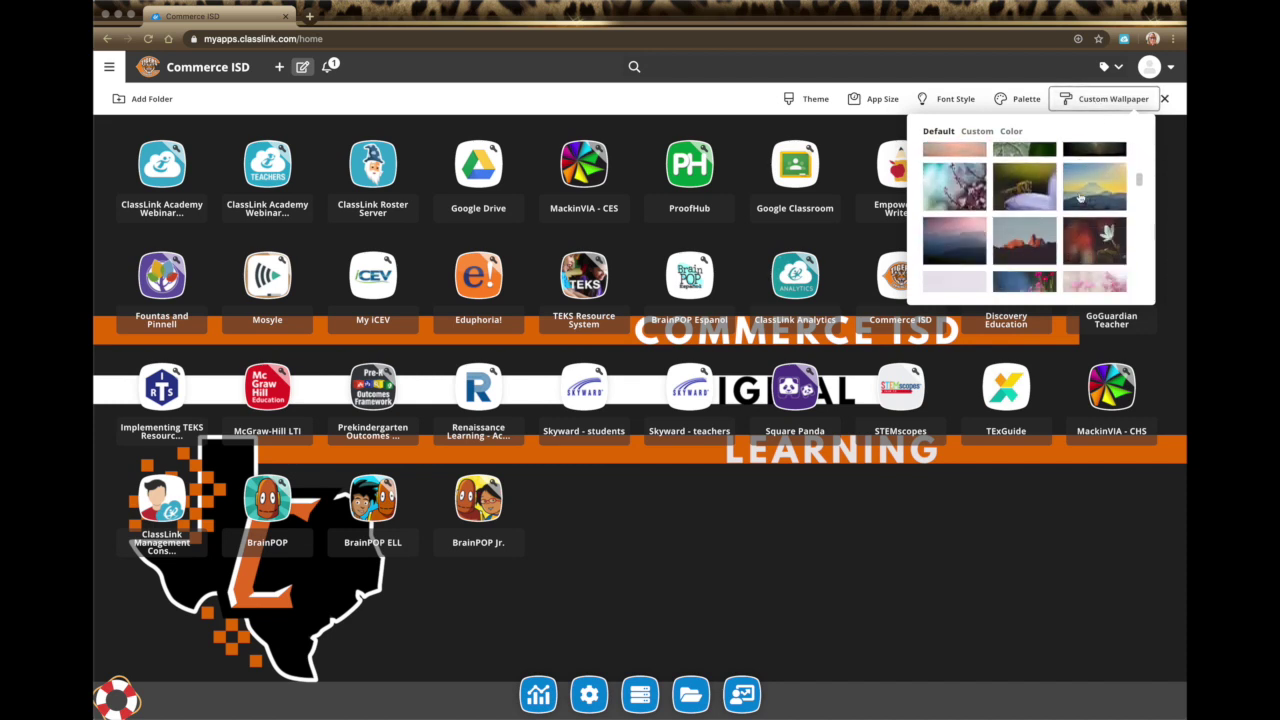
pyautogui.scroll(-5, 1080, 197)
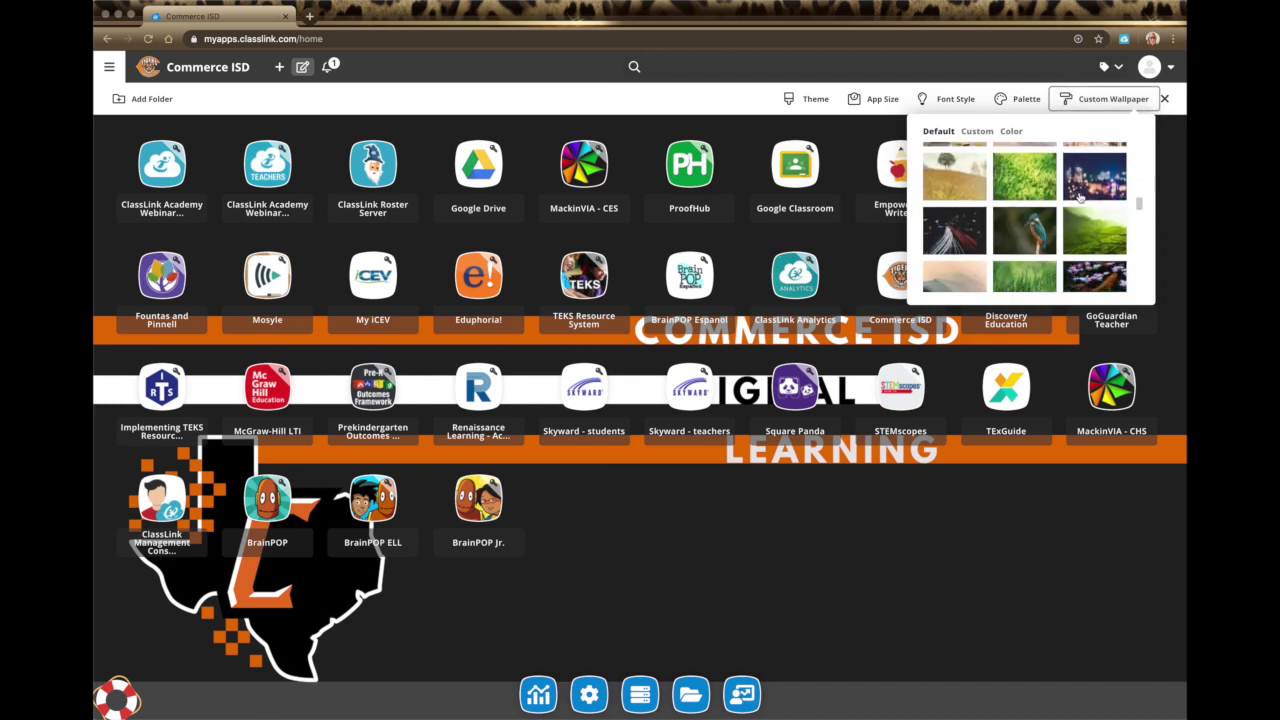
pyautogui.scroll(-5, 1080, 197)
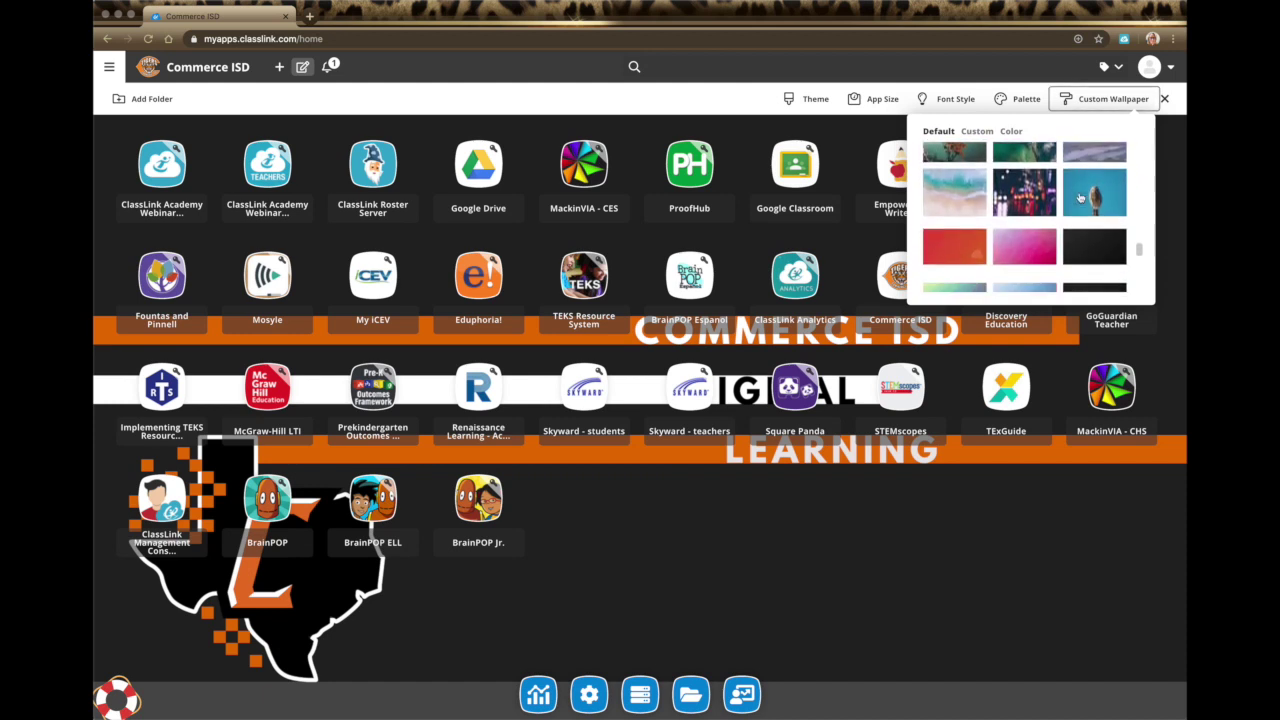
pyautogui.scroll(-5, 1080, 197)
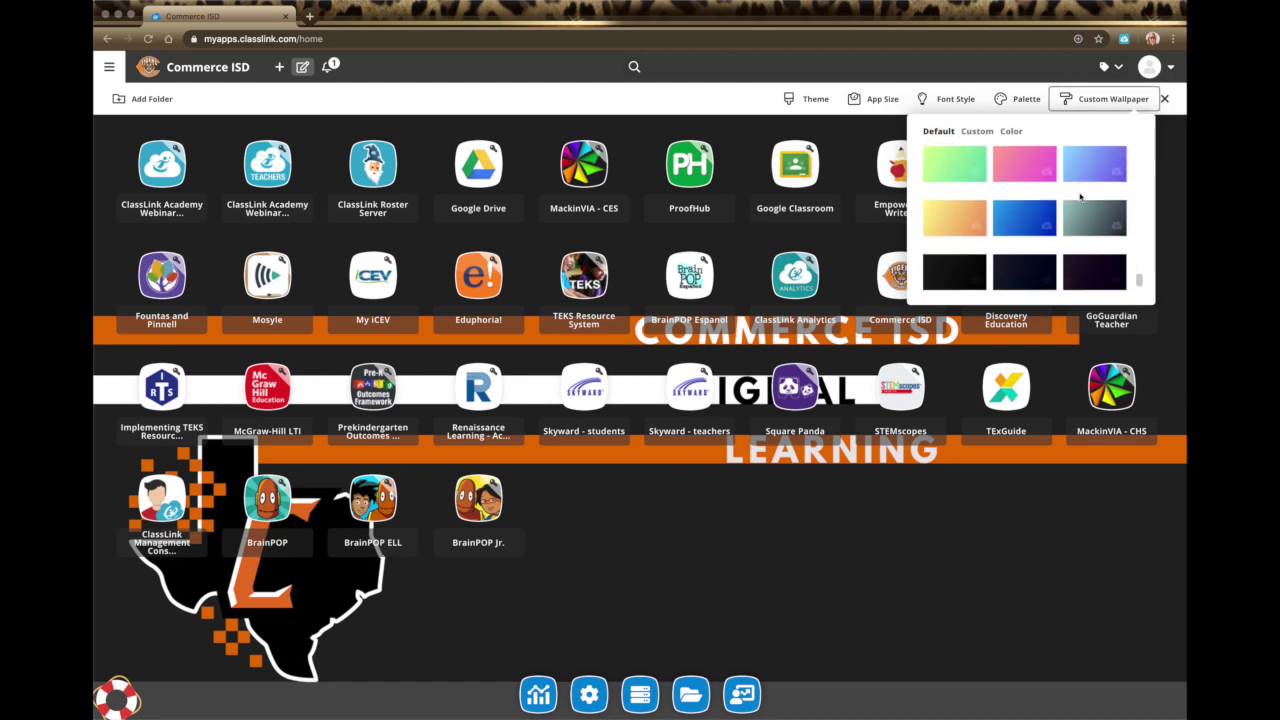
pyautogui.scroll(5, 1080, 197)
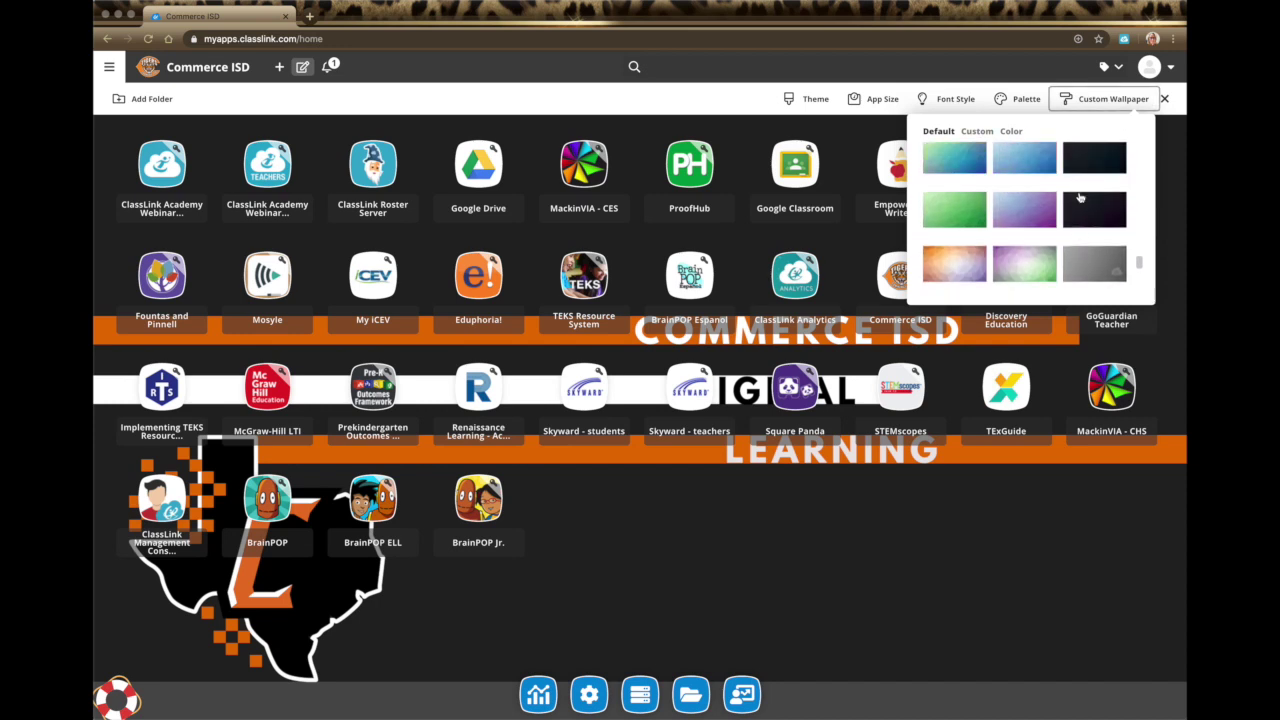
pyautogui.scroll(5, 1080, 197)
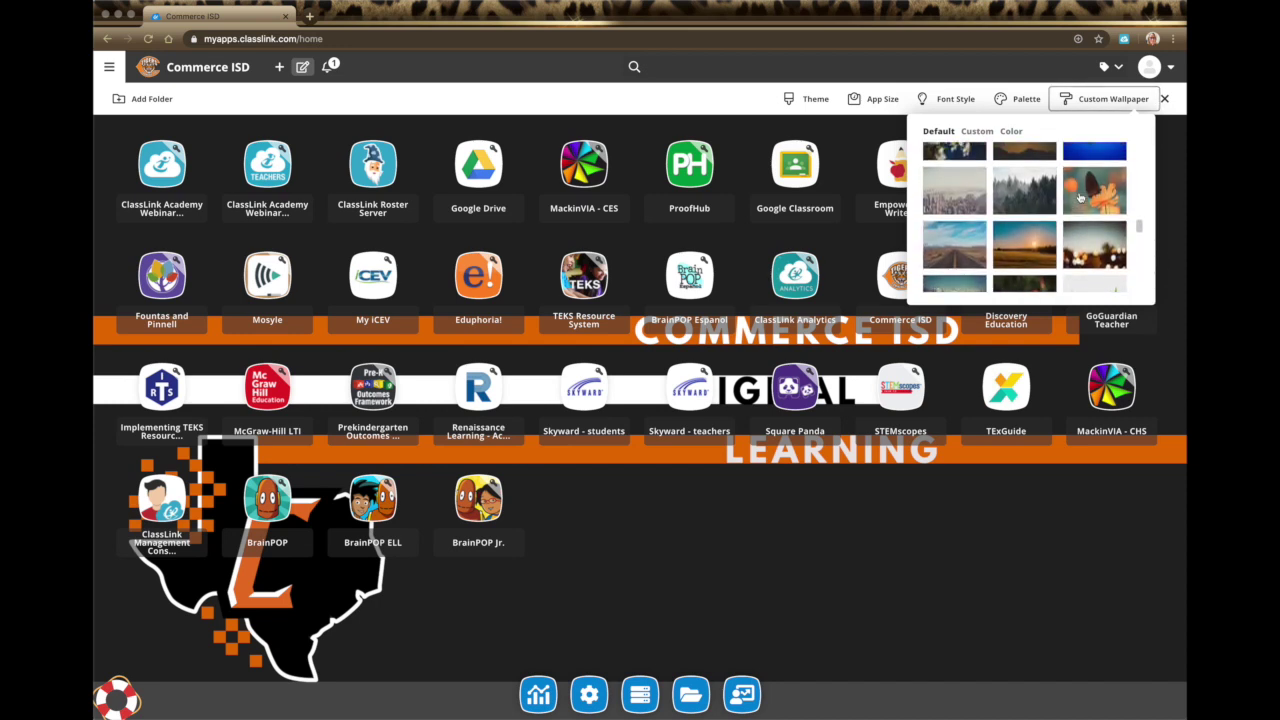
pyautogui.scroll(5, 1080, 197)
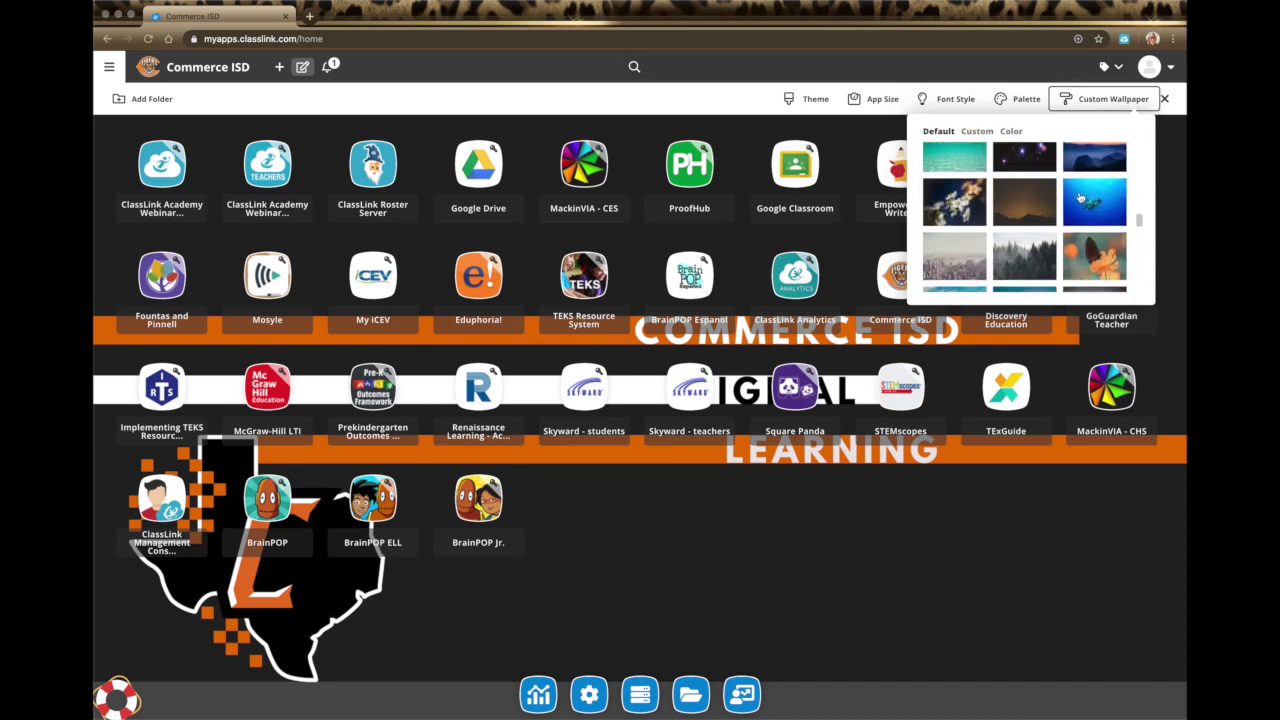
pyautogui.click(975, 131)
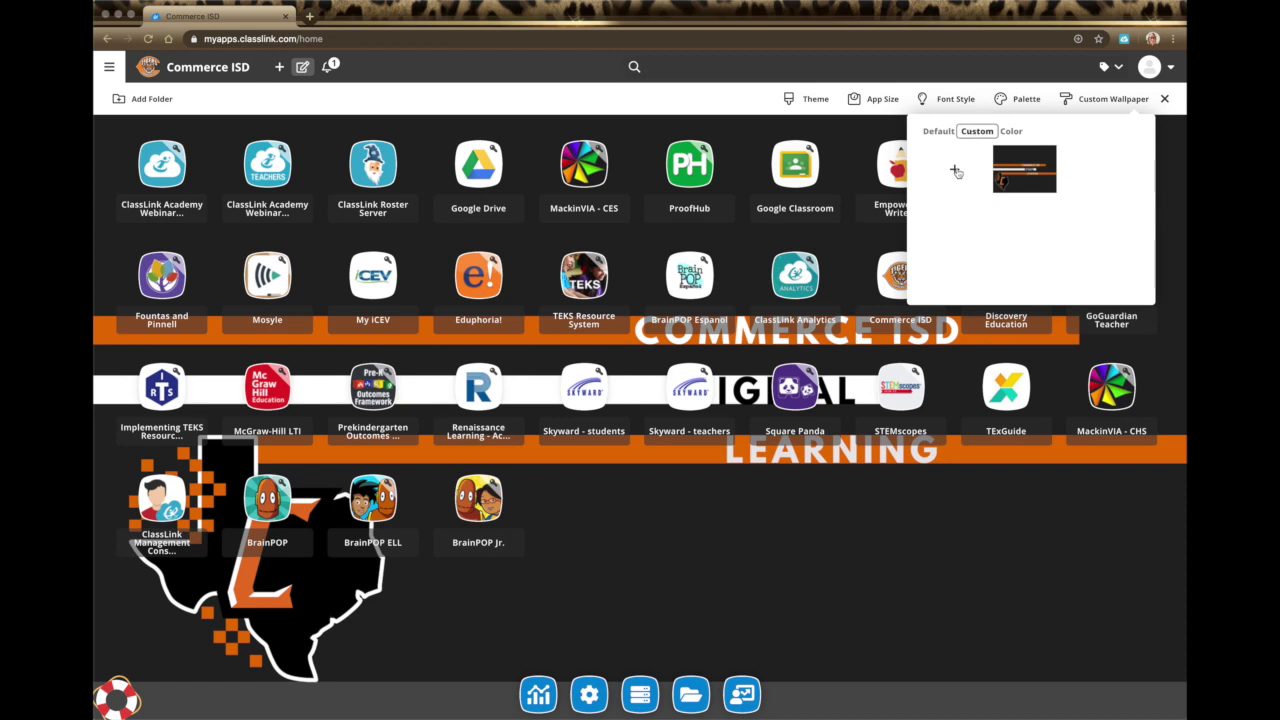
pyautogui.click(1011, 132)
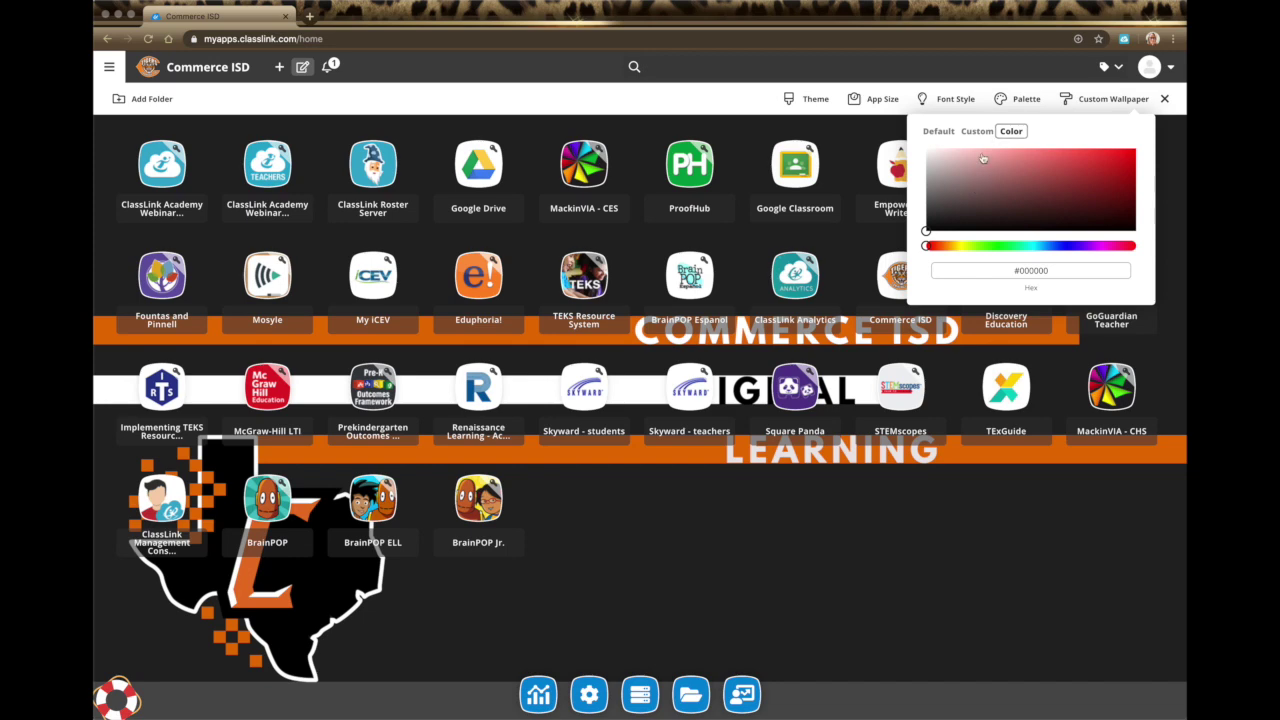
pyautogui.click(938, 131)
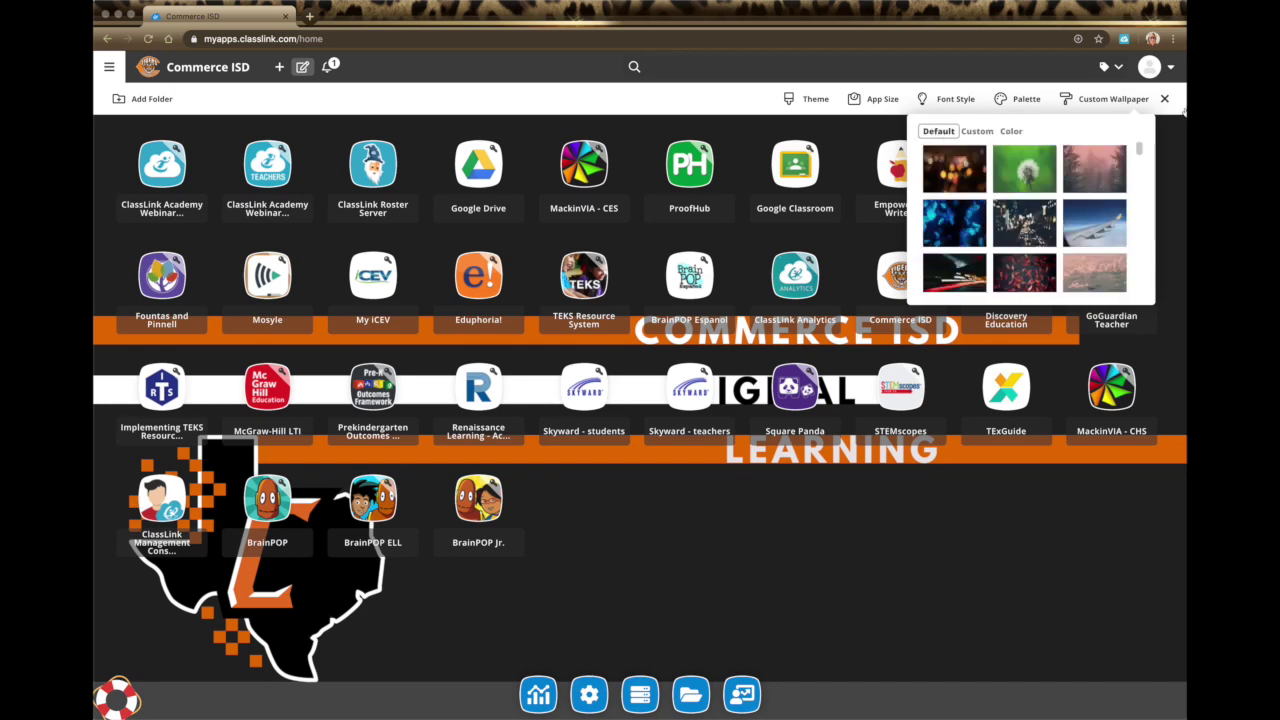
pyautogui.click(1164, 103)
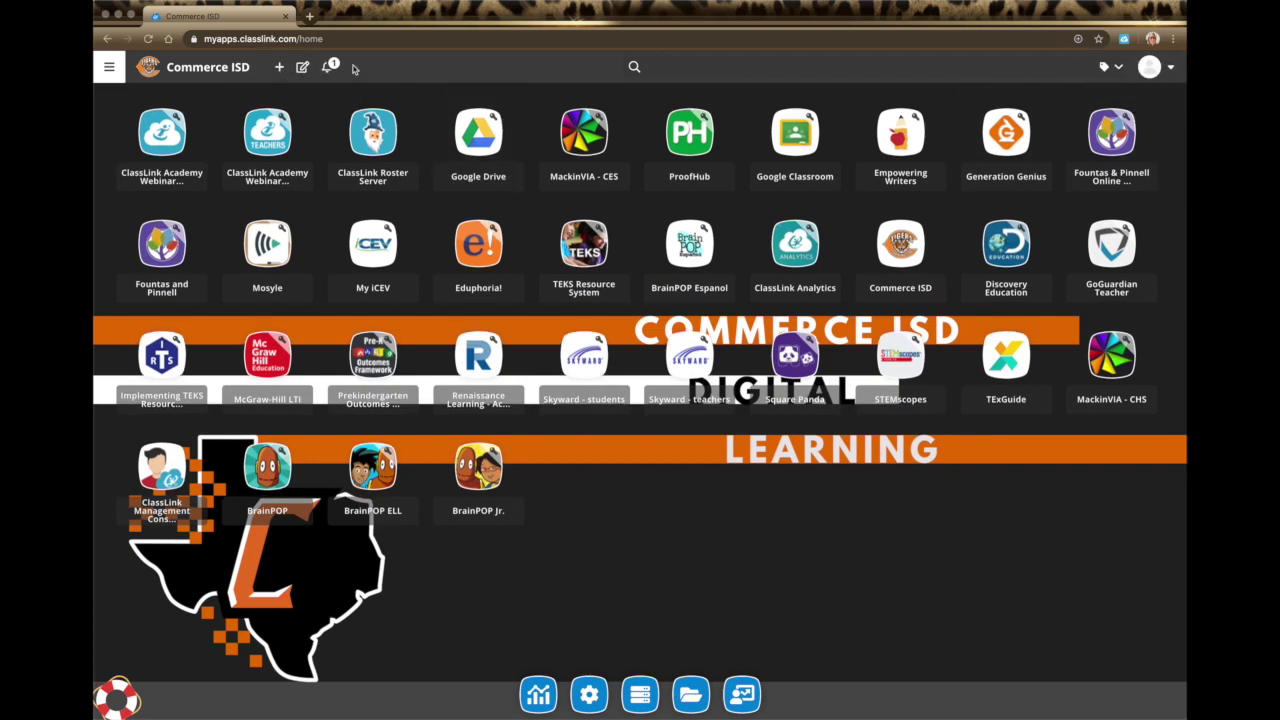
# Browse all apps in the App Library, filter them by History, and view the Student App Library
pyautogui.click(280, 67)
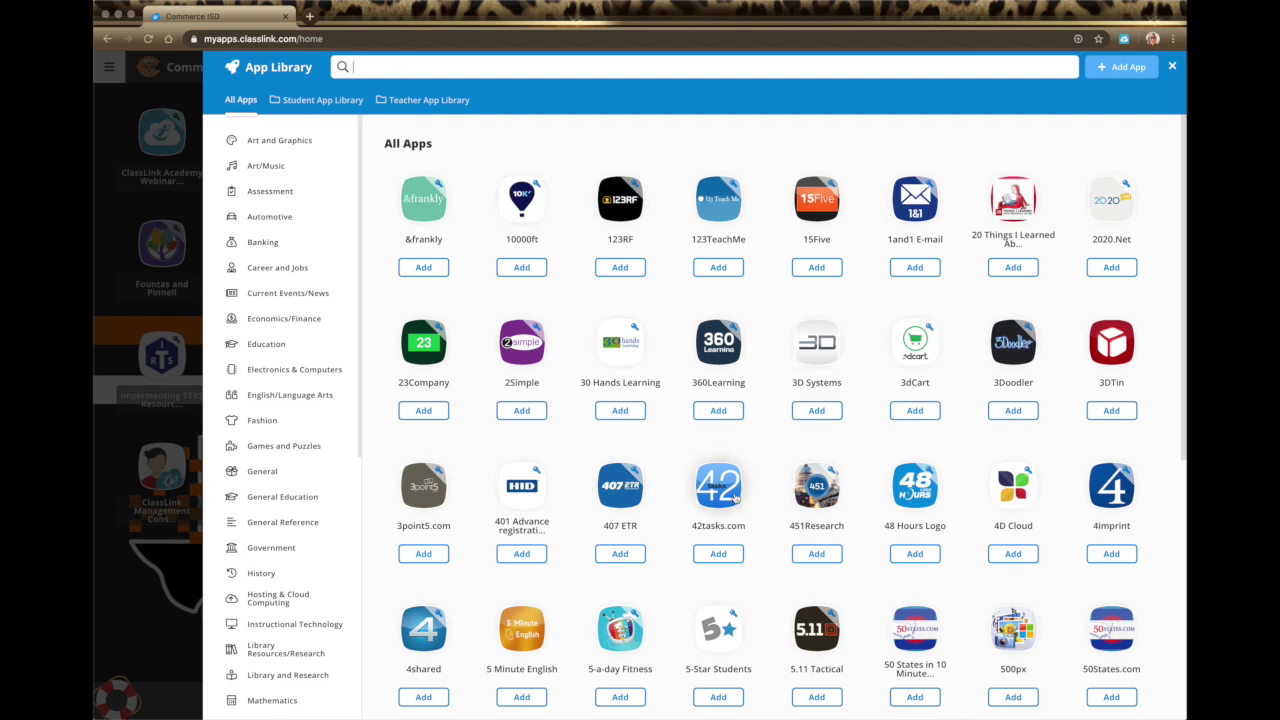
pyautogui.scroll(-1, 735, 490)
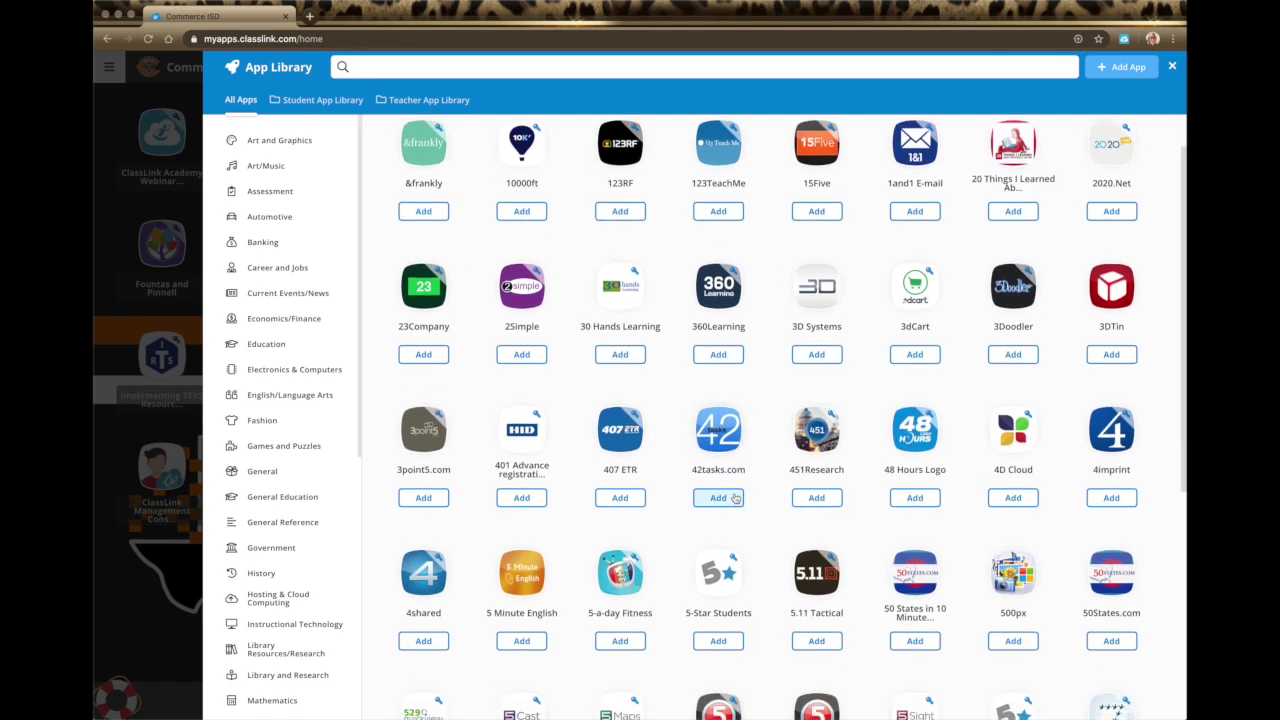
pyautogui.scroll(-5, 735, 497)
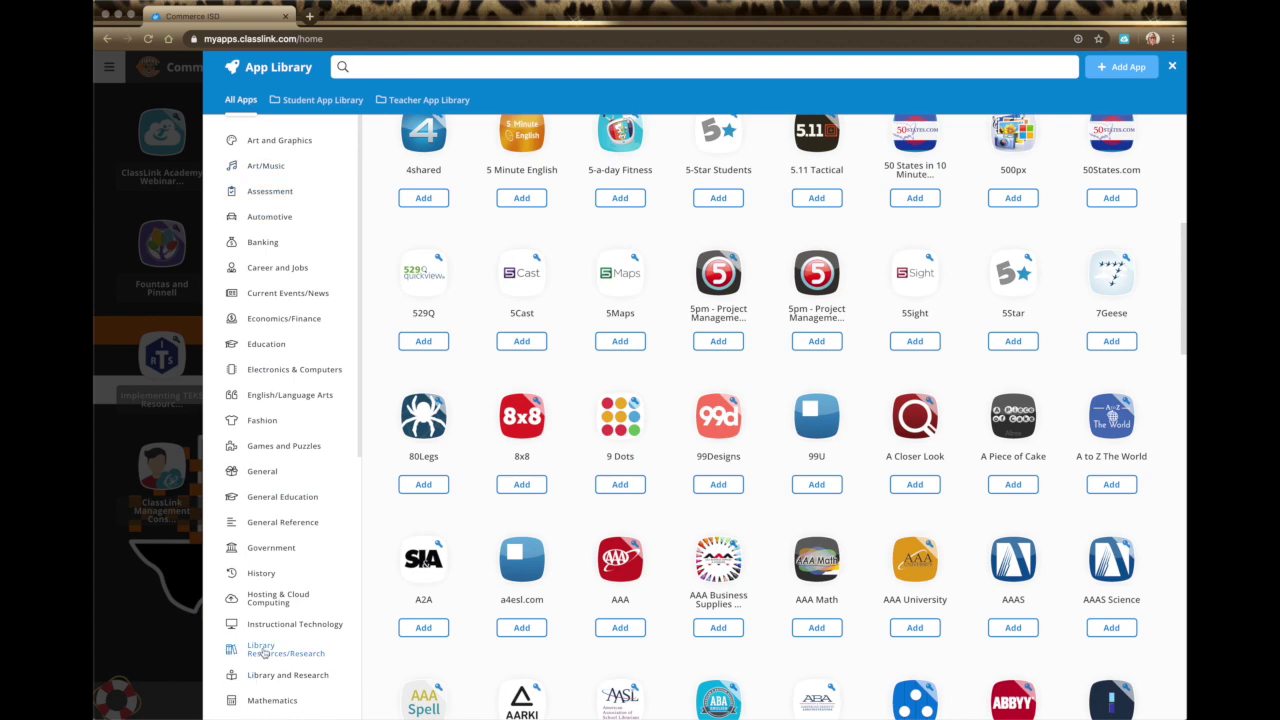
pyautogui.click(262, 578)
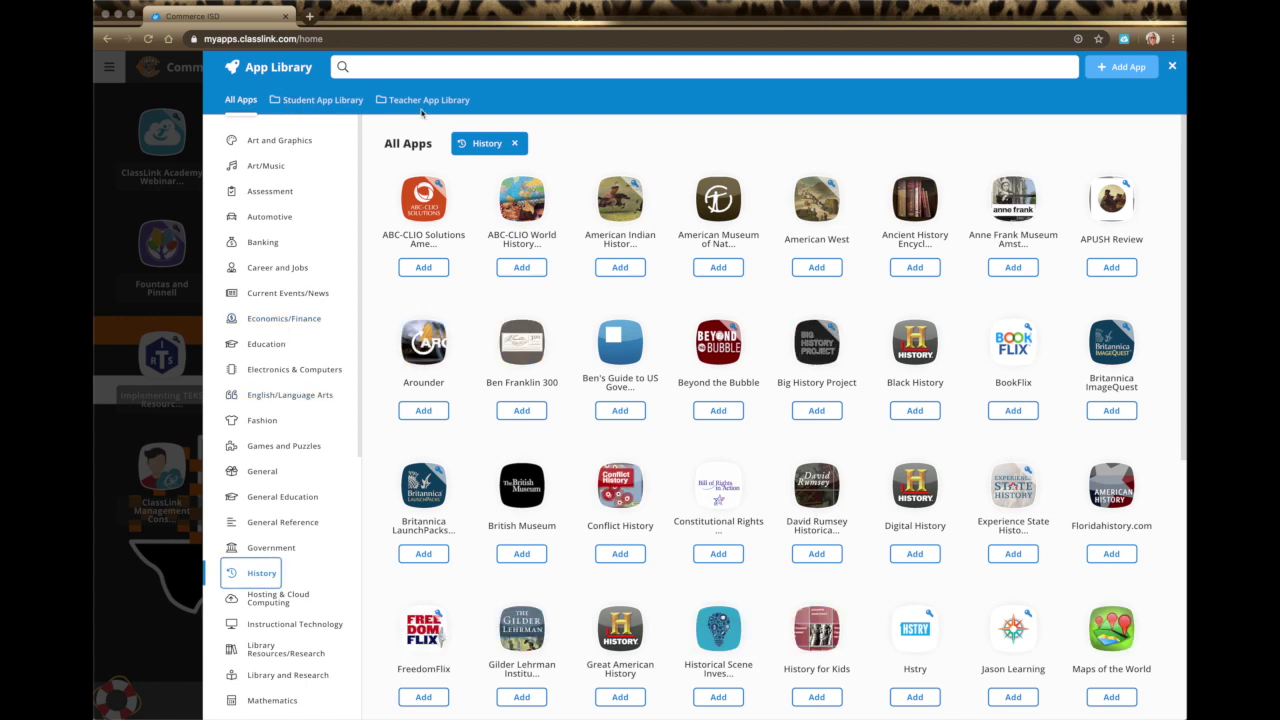
pyautogui.click(336, 101)
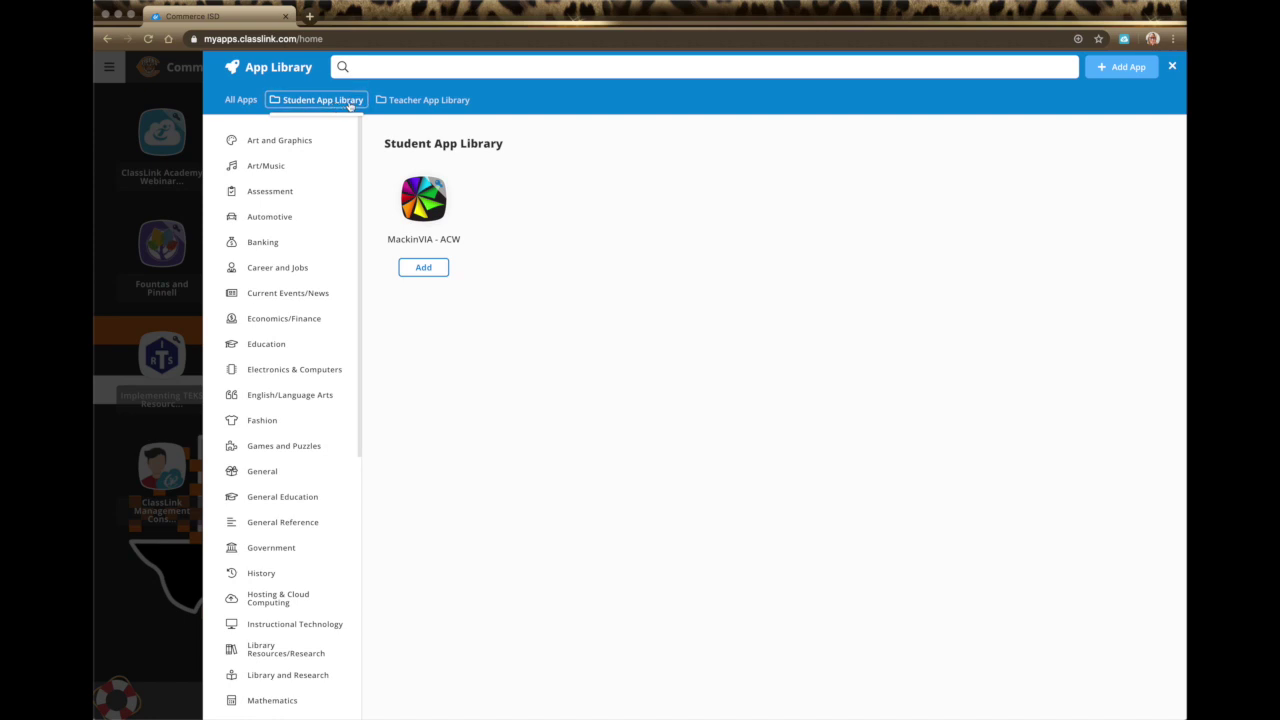
# View the Teacher App Library, then reopen the App Library to view the Add Your Own App form and leave it without adding anything
pyautogui.click(393, 100)
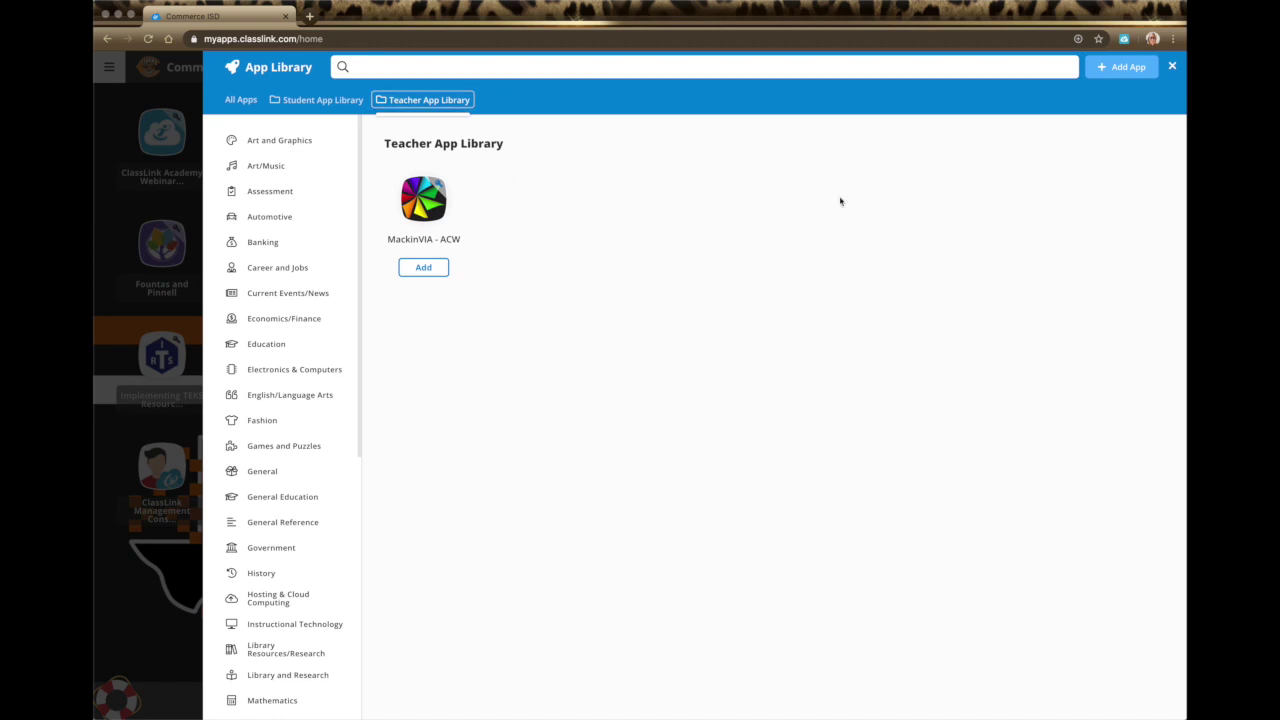
pyautogui.click(1172, 67)
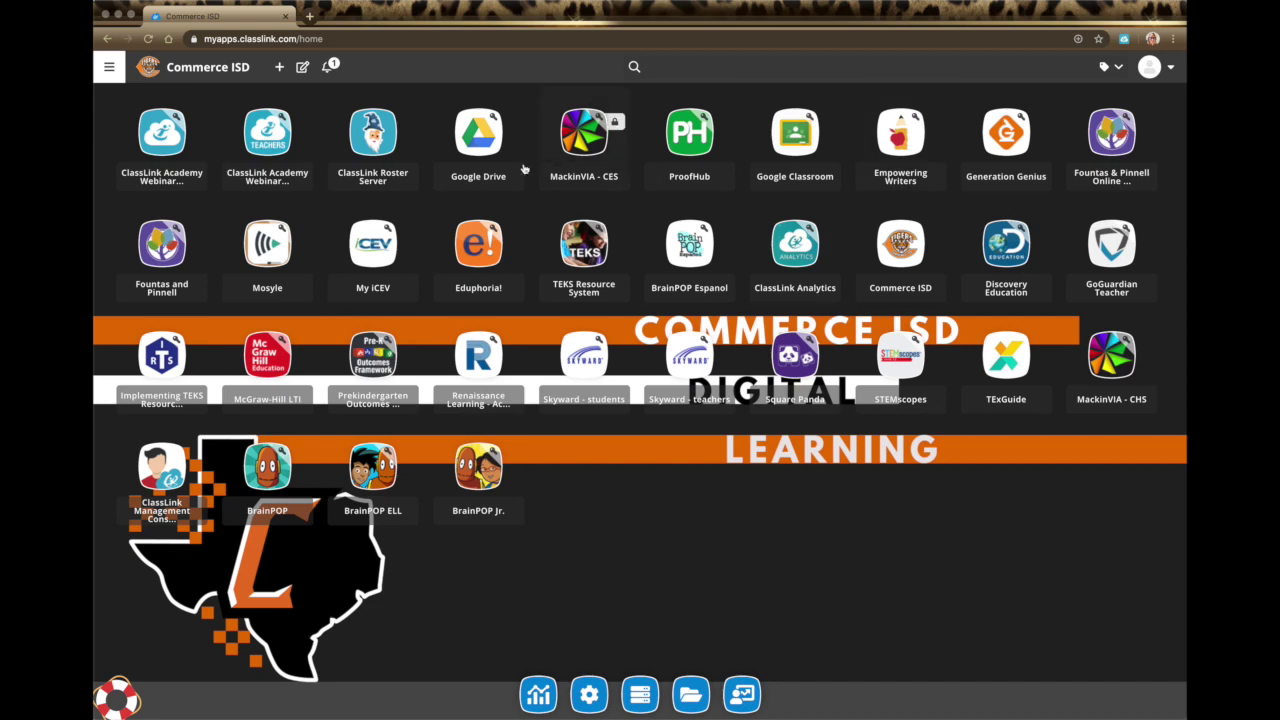
pyautogui.click(278, 68)
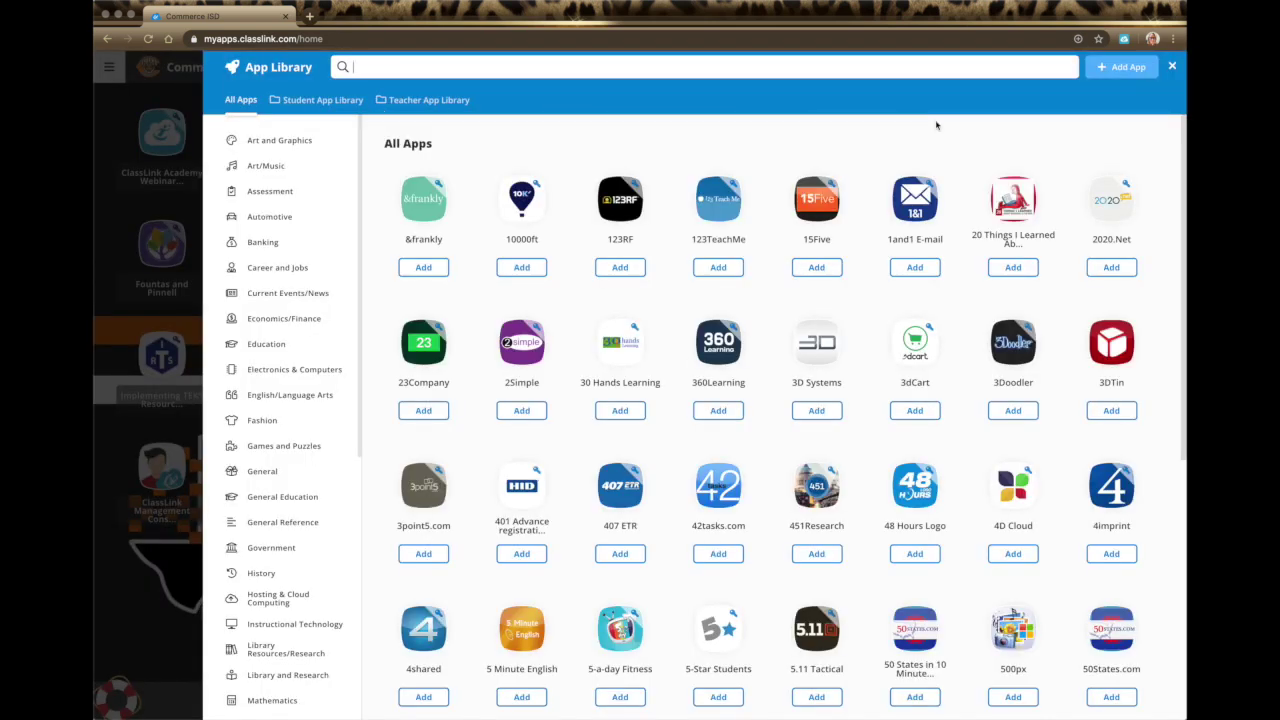
pyautogui.click(1124, 67)
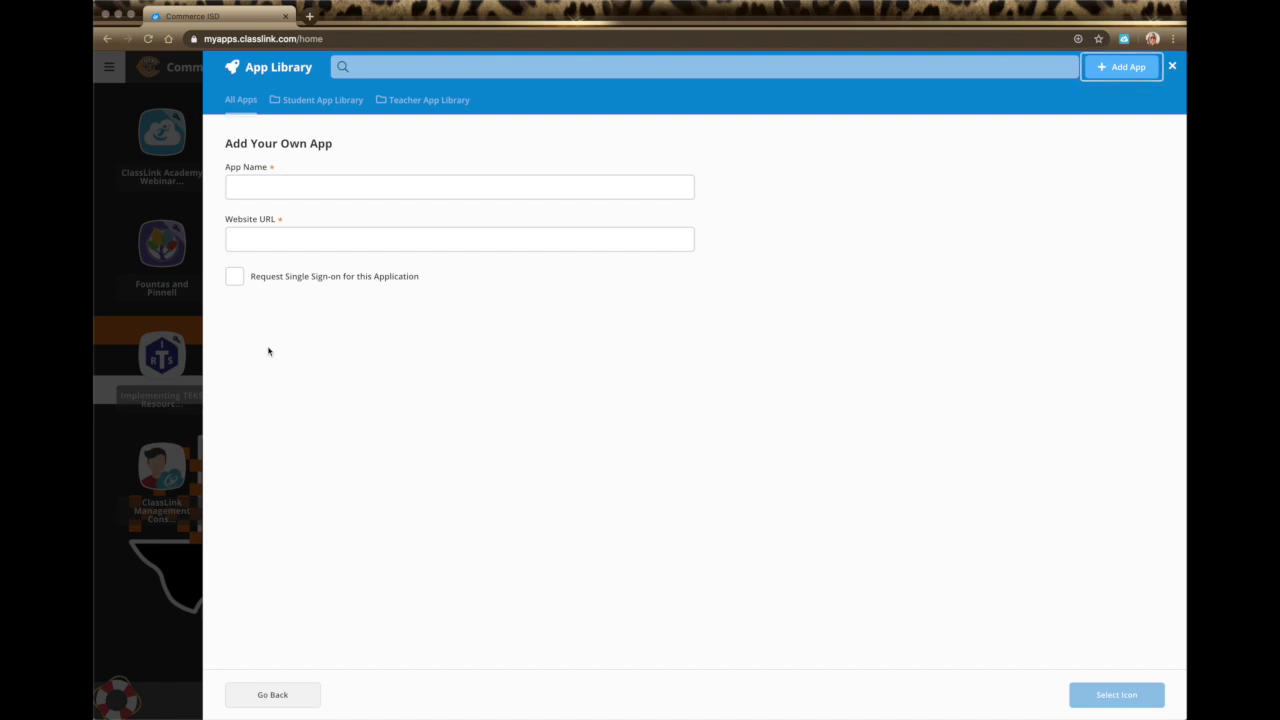
pyautogui.click(1172, 66)
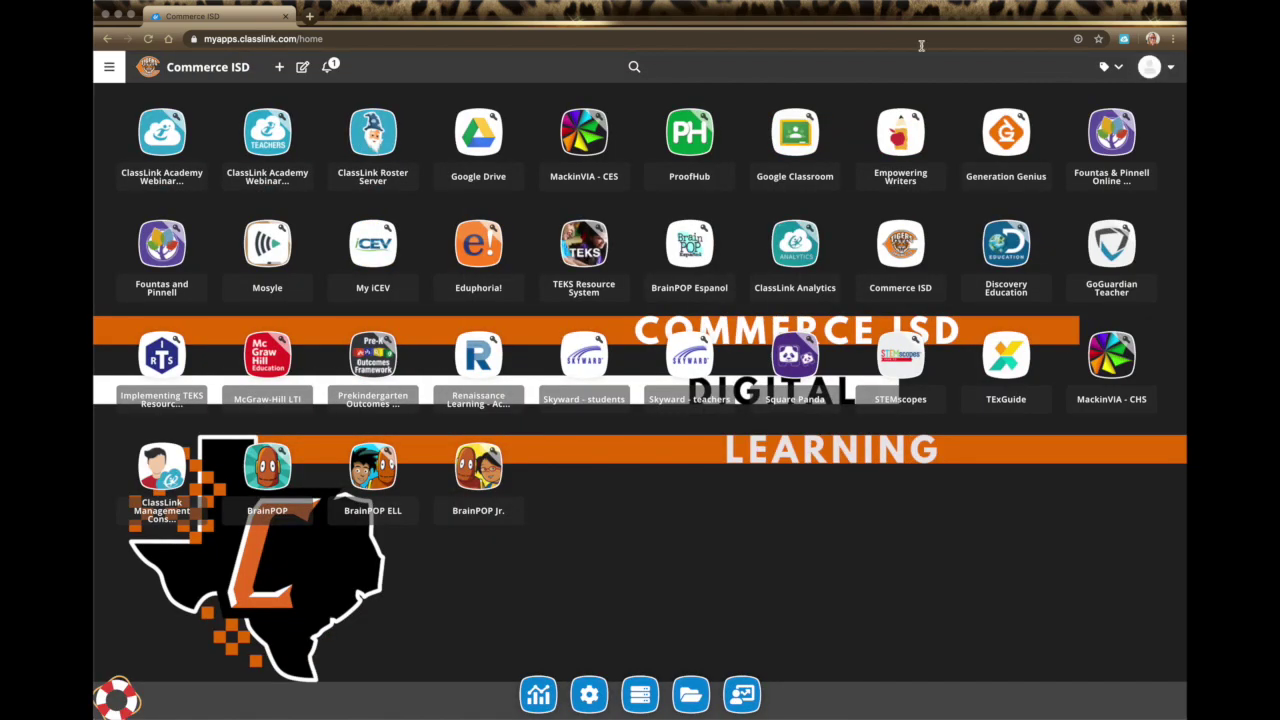
# View the LaunchPad's main menu entries and the context options for the TEKS Resource System app, closing each without choosing anything
pyautogui.click(109, 68)
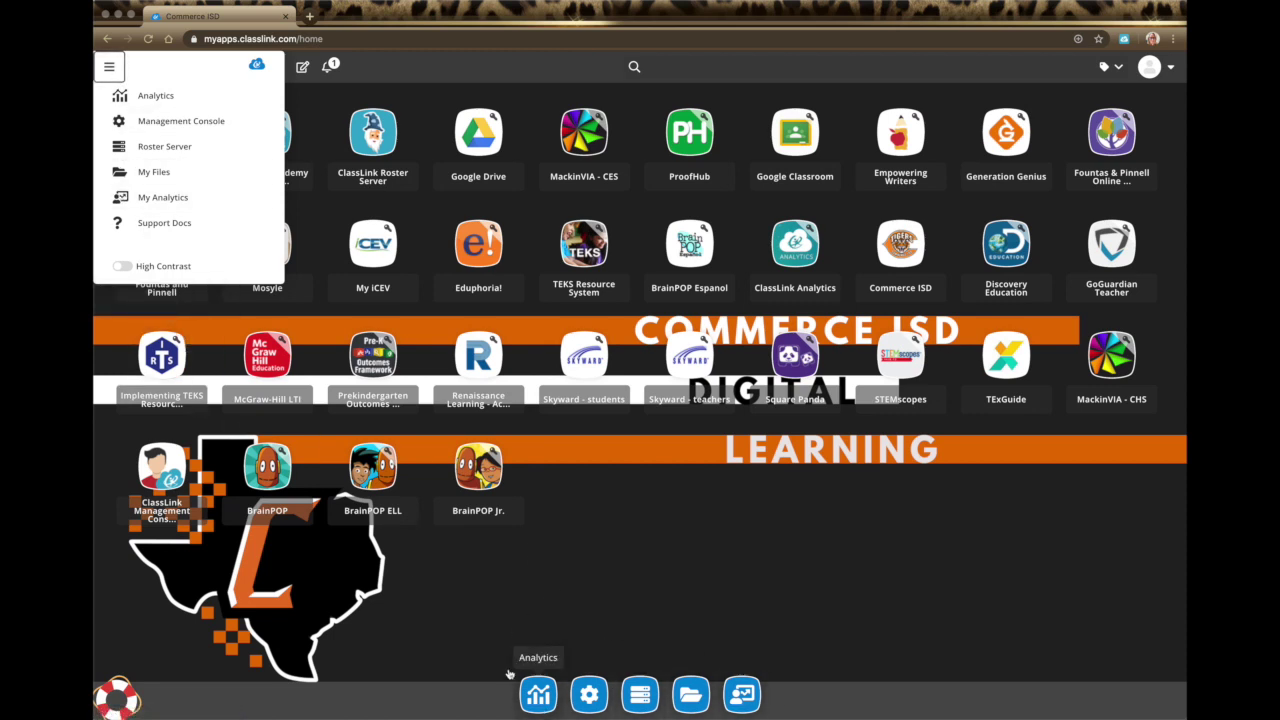
pyautogui.click(109, 70)
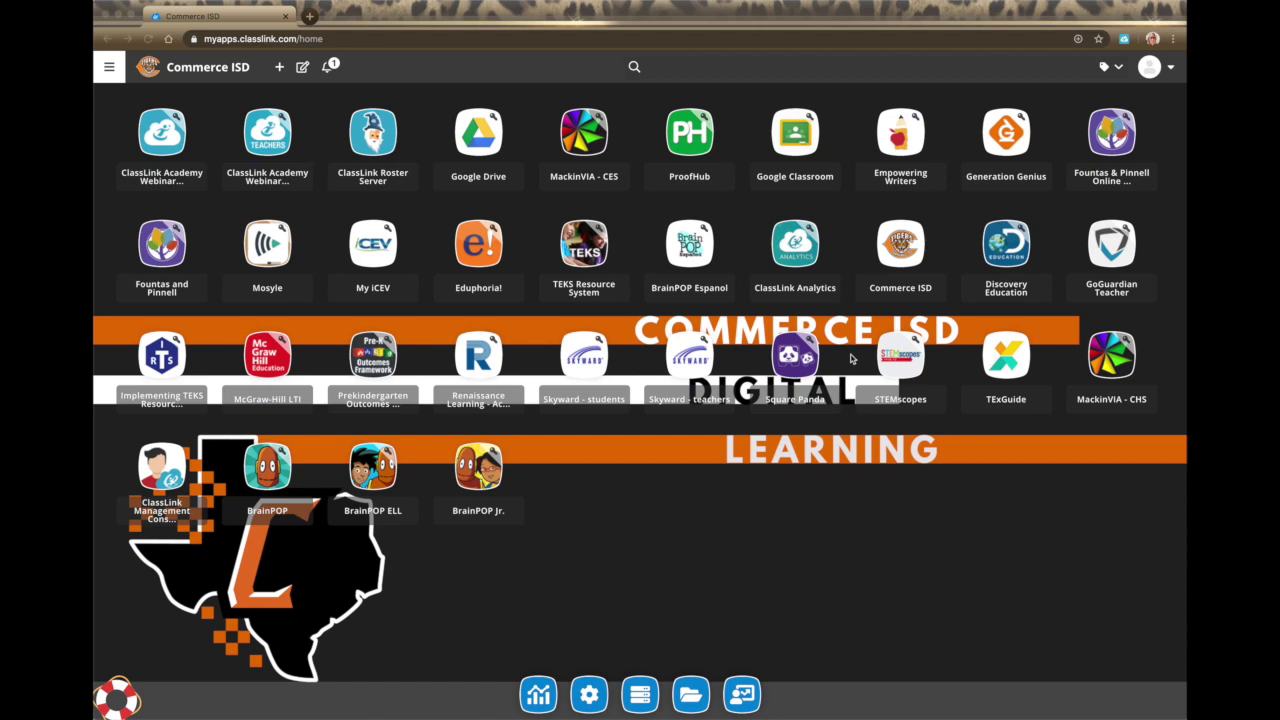
pyautogui.rightClick(590, 255)
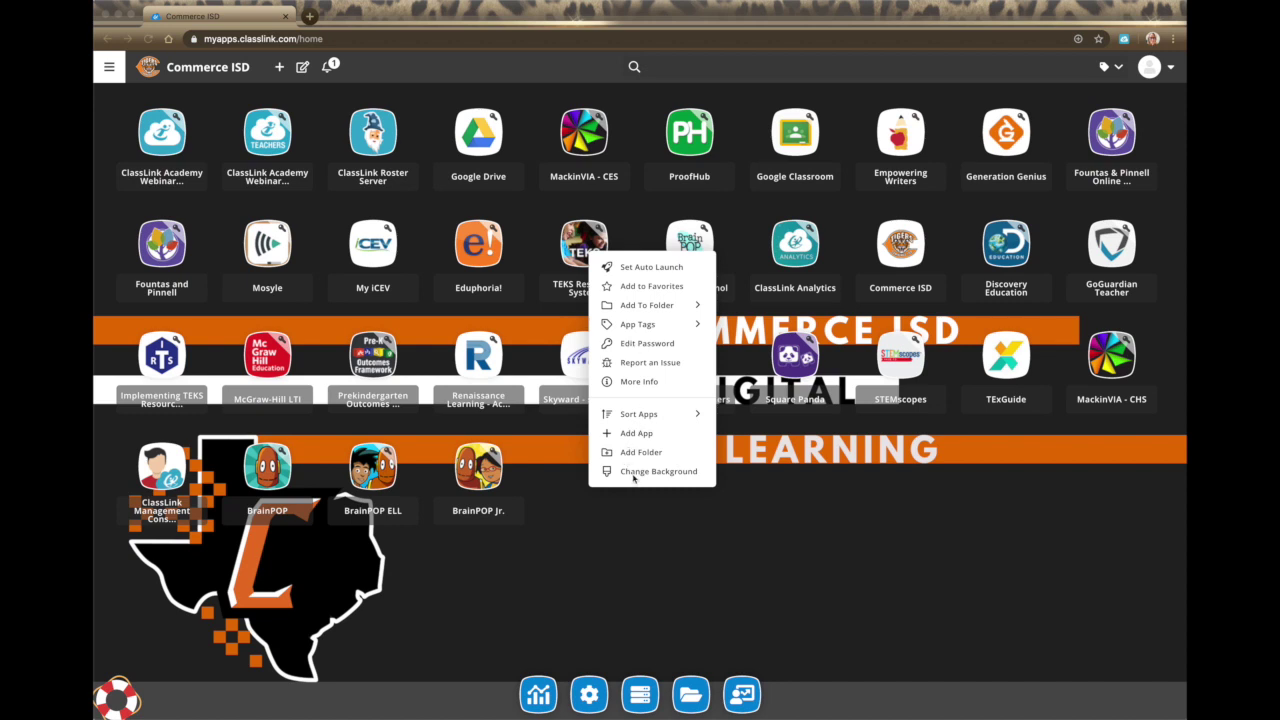
pyautogui.click(661, 529)
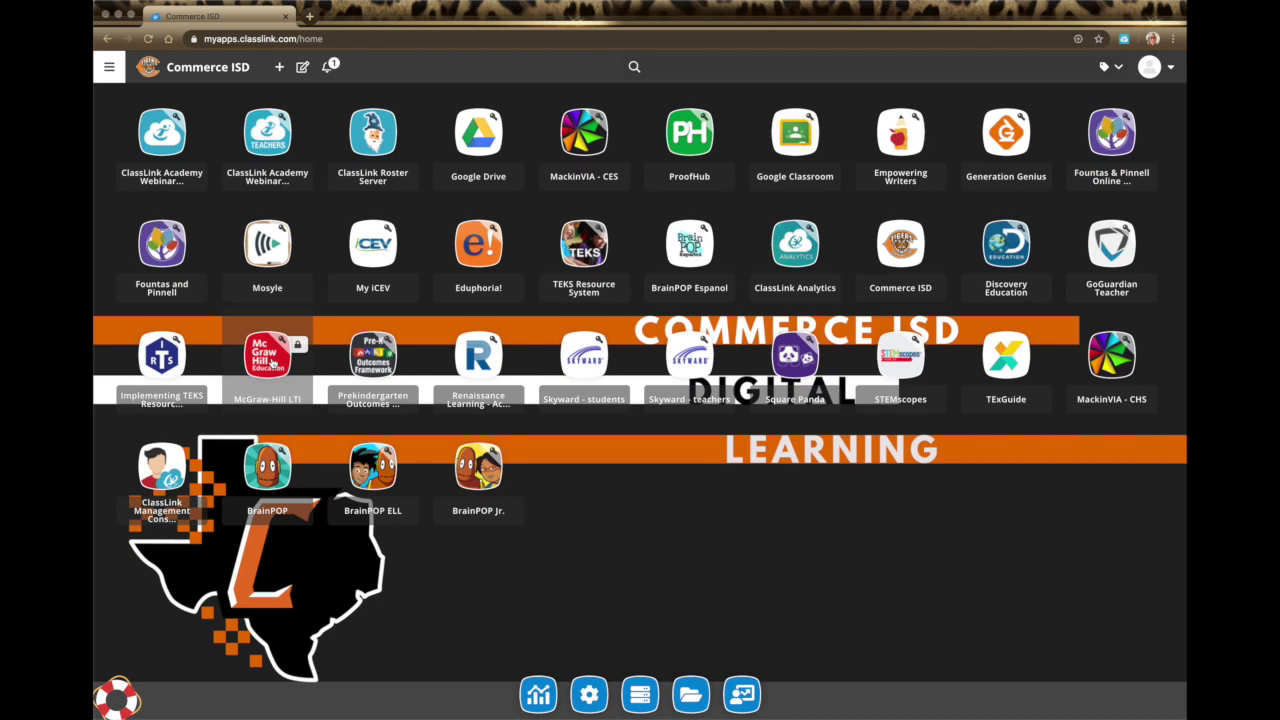
# Launch the McGraw-Hill LTI app from the LaunchPad, then close its connectED page
pyautogui.click(272, 363)
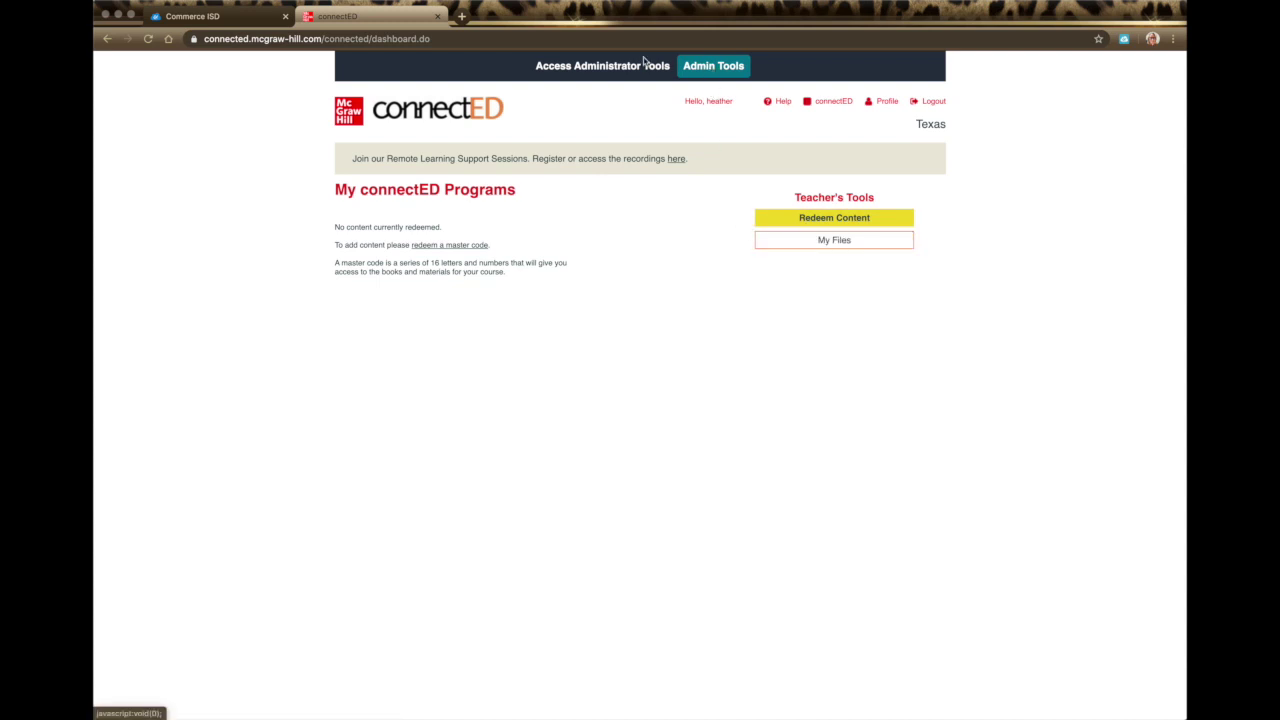
pyautogui.click(438, 17)
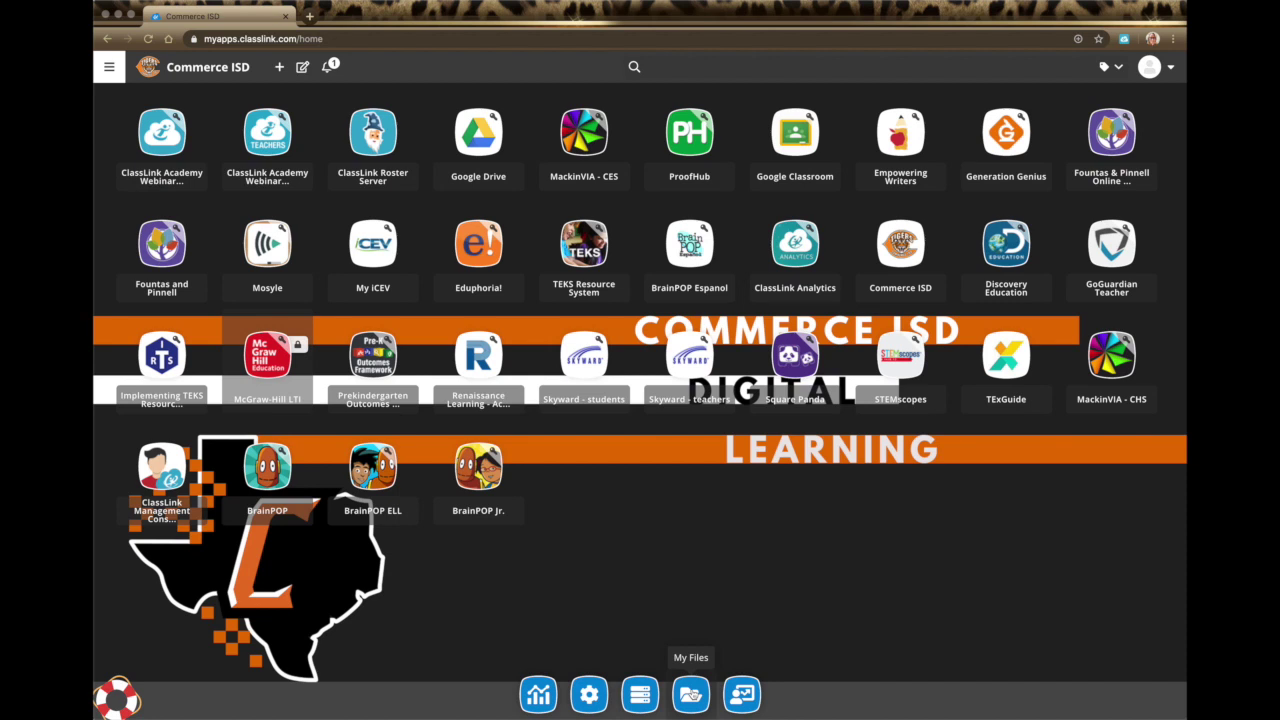
# Open My Files from the LaunchPad and view the connected cloud storage under Manage Services
pyautogui.click(691, 694)
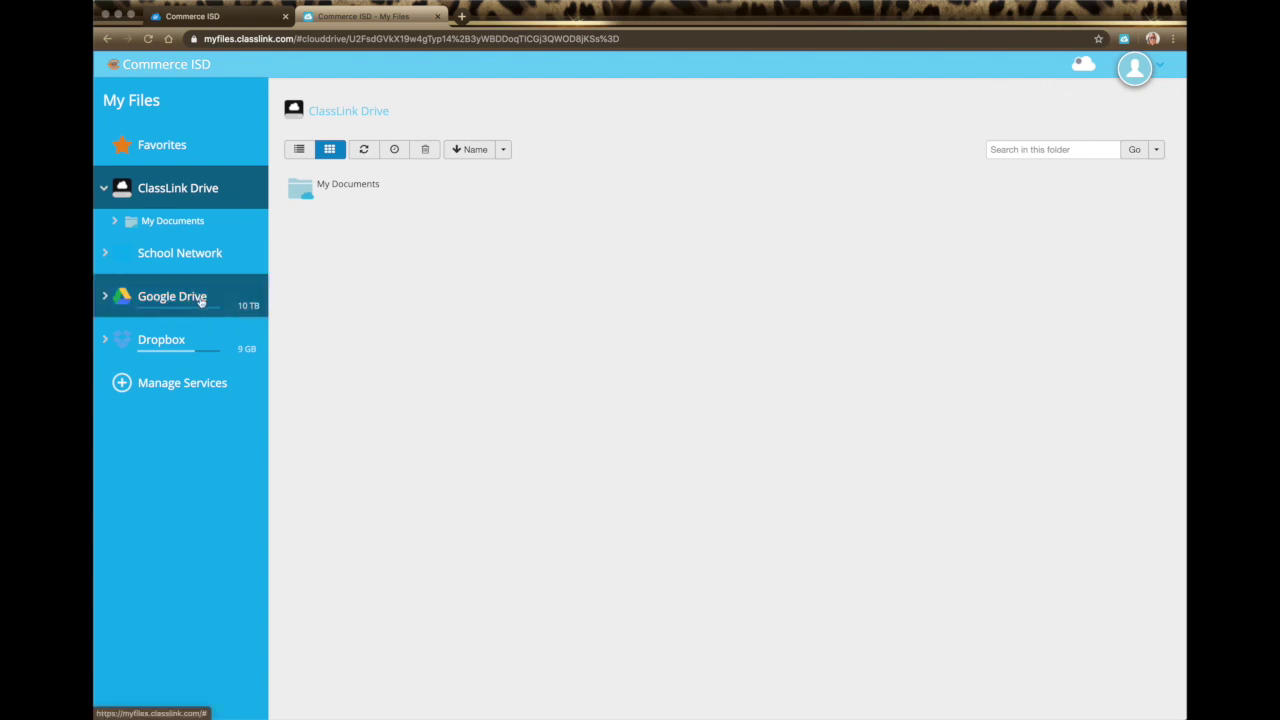
pyautogui.click(205, 384)
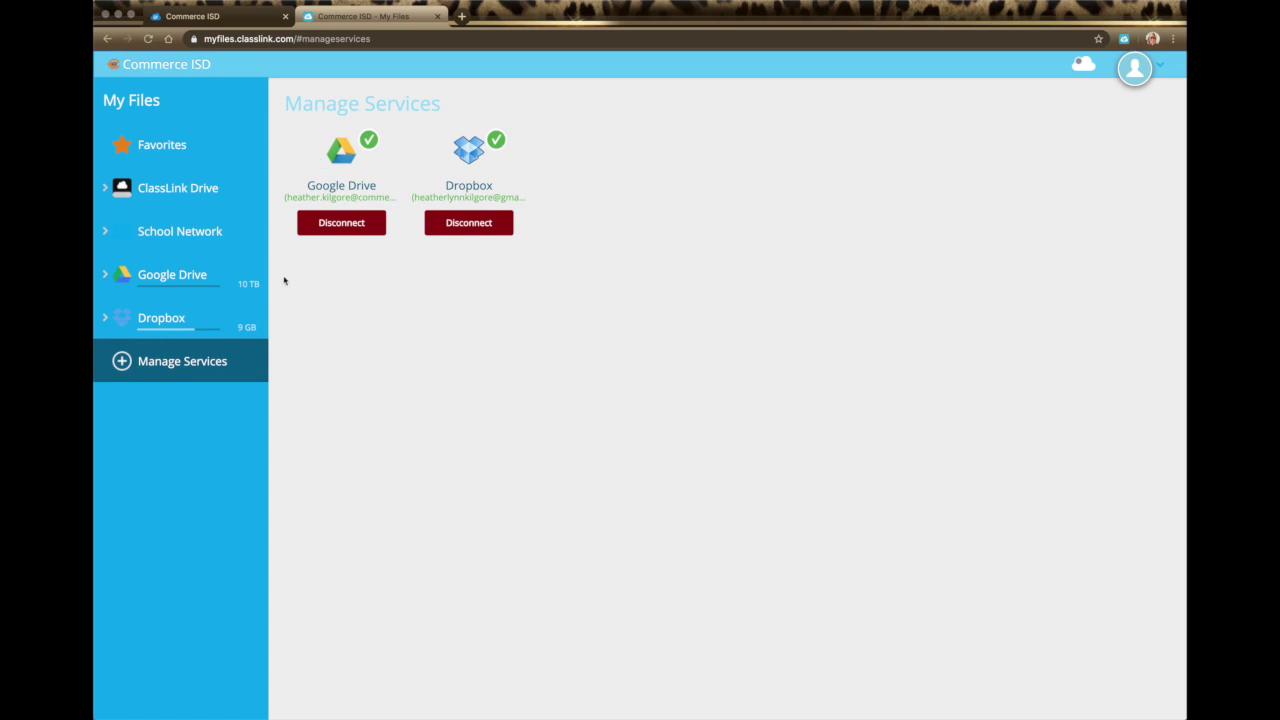
# Browse the Home folder on the School Network drive, then collapse the School Network tree
pyautogui.click(175, 233)
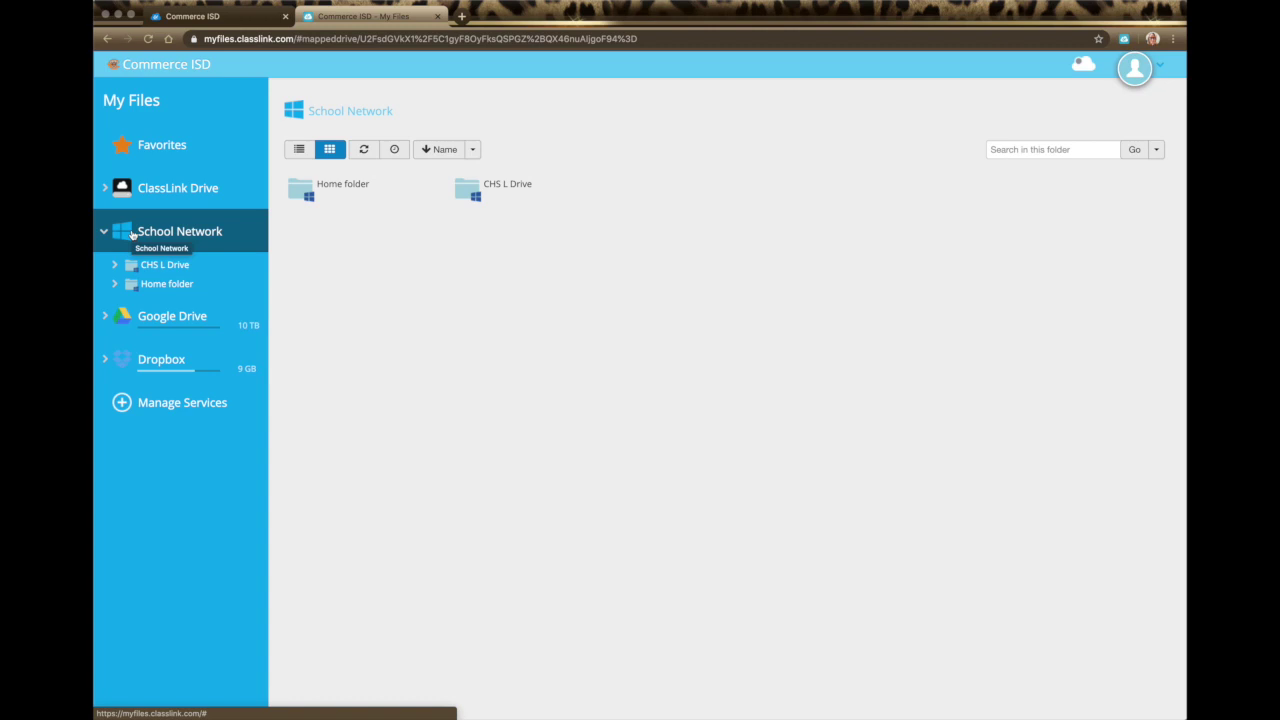
pyautogui.click(170, 288)
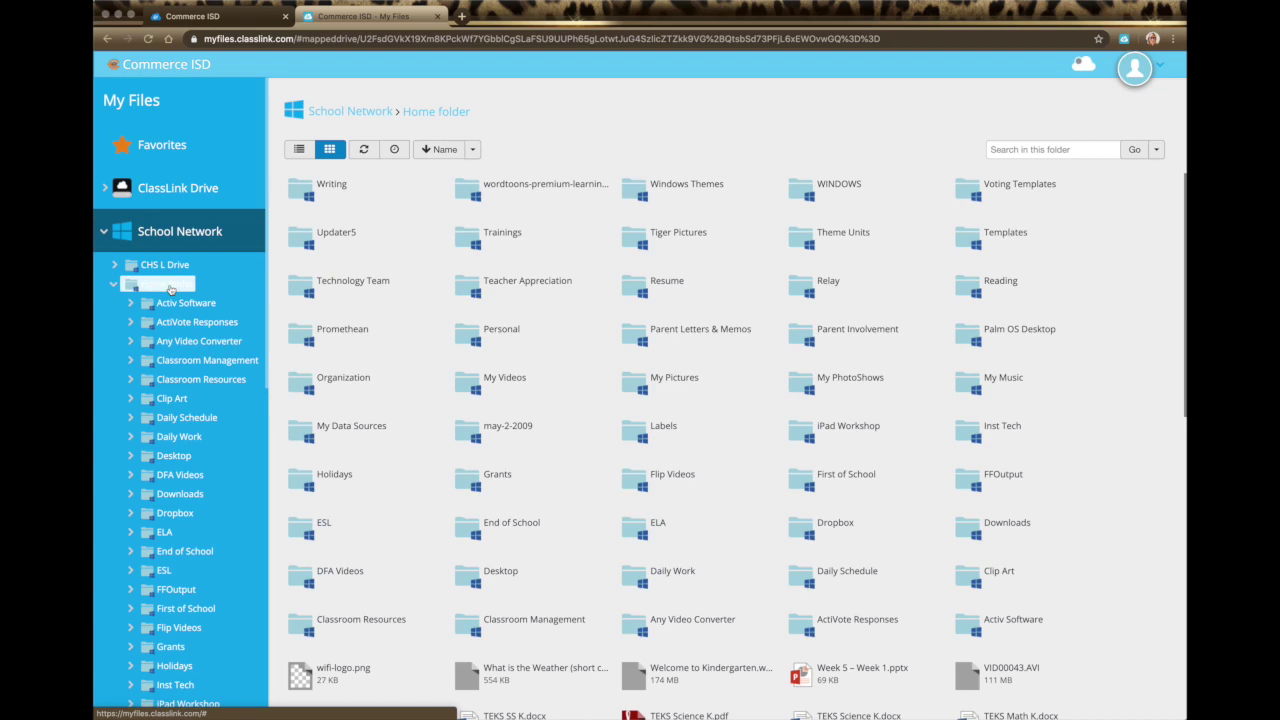
pyautogui.scroll(-2, 658, 443)
pyautogui.scroll(-5, 658, 443)
pyautogui.scroll(-4, 658, 443)
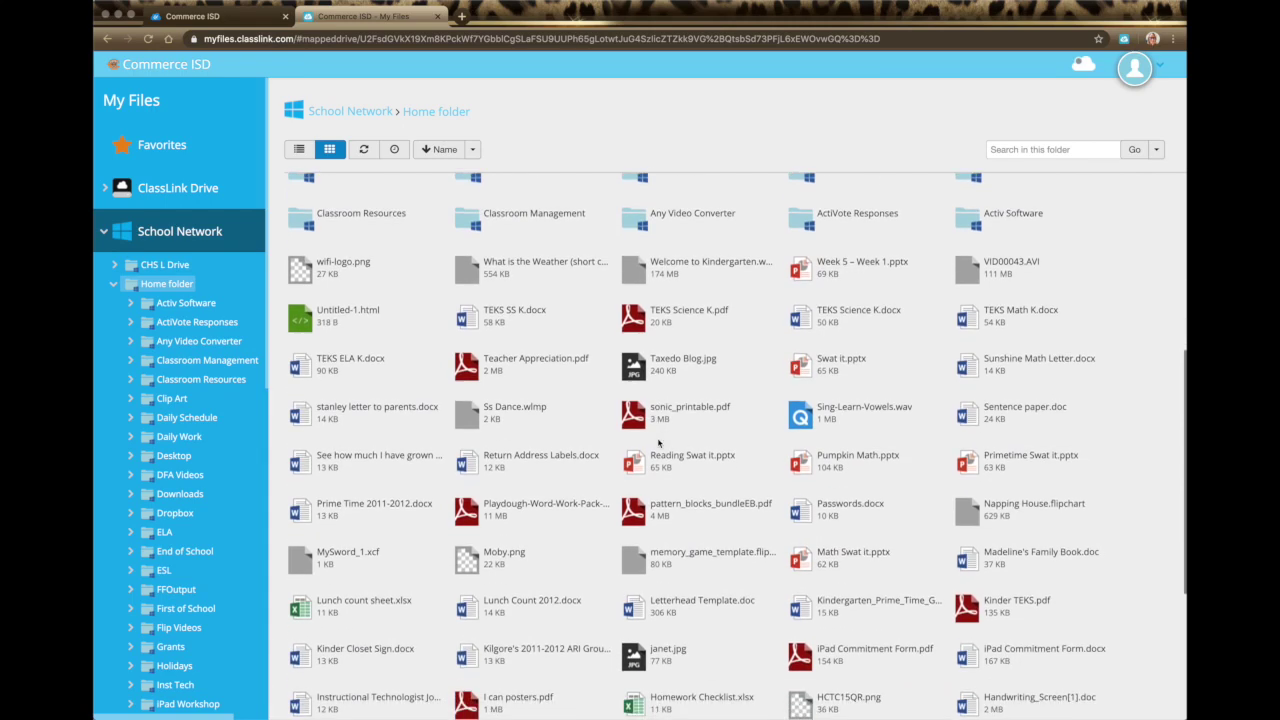
pyautogui.scroll(10, 658, 443)
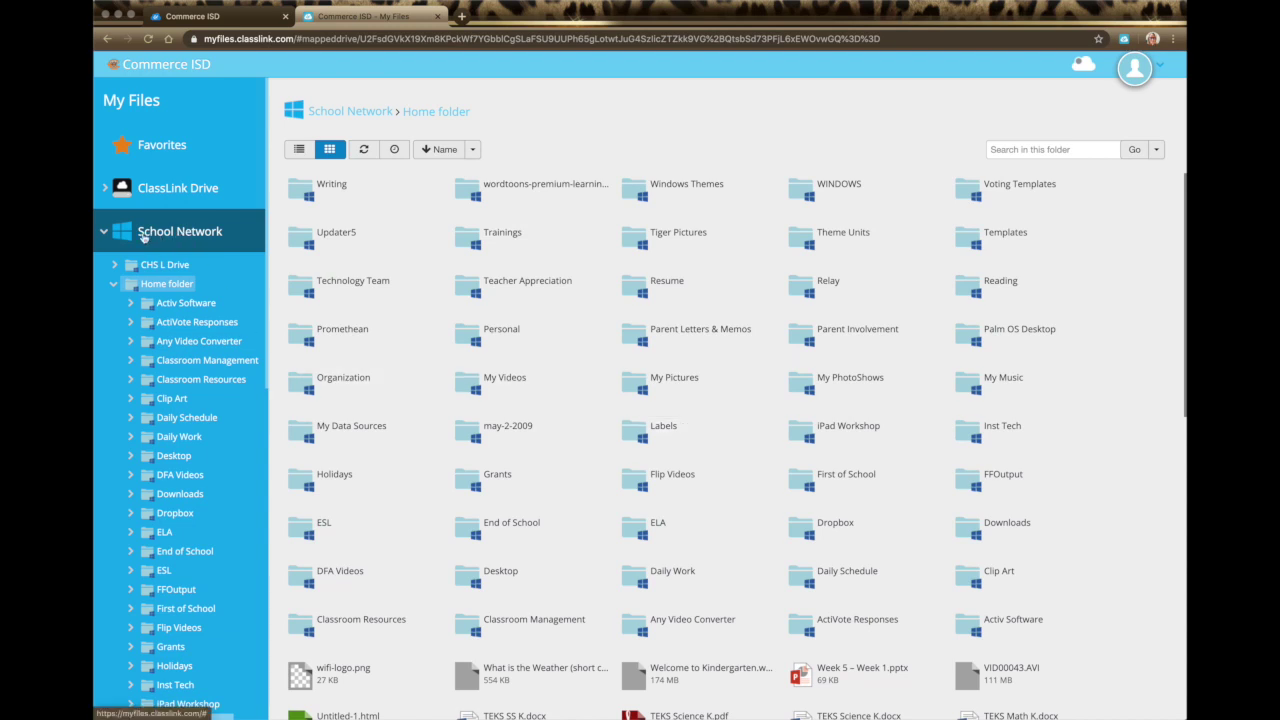
pyautogui.click(105, 235)
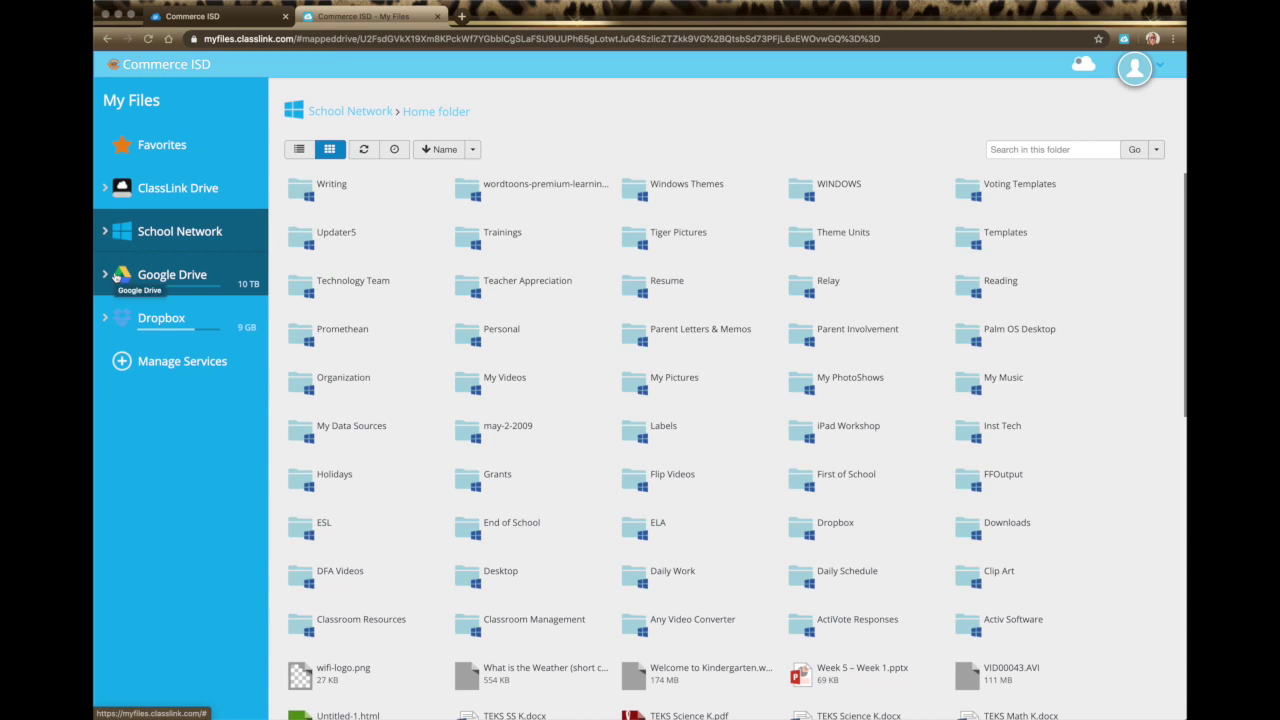
# Reverse the name sort order in ClassLink Drive and open its My Documents folder
pyautogui.click(174, 192)
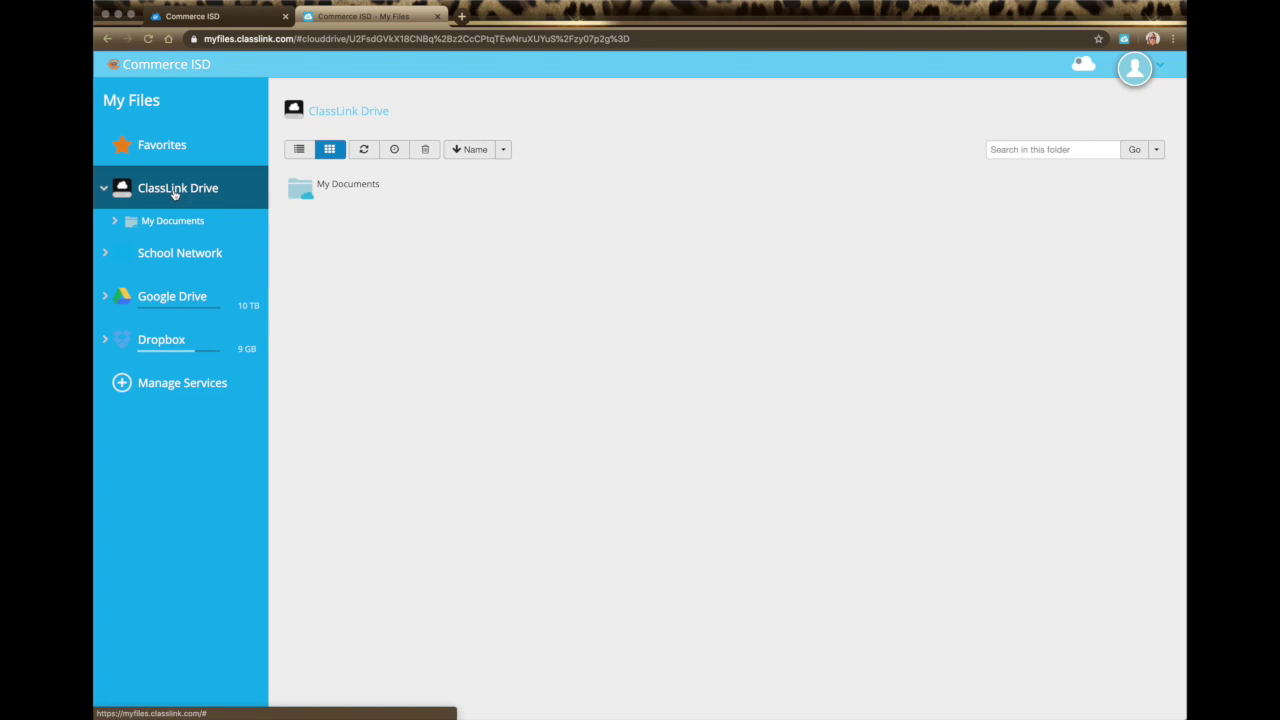
pyautogui.click(502, 151)
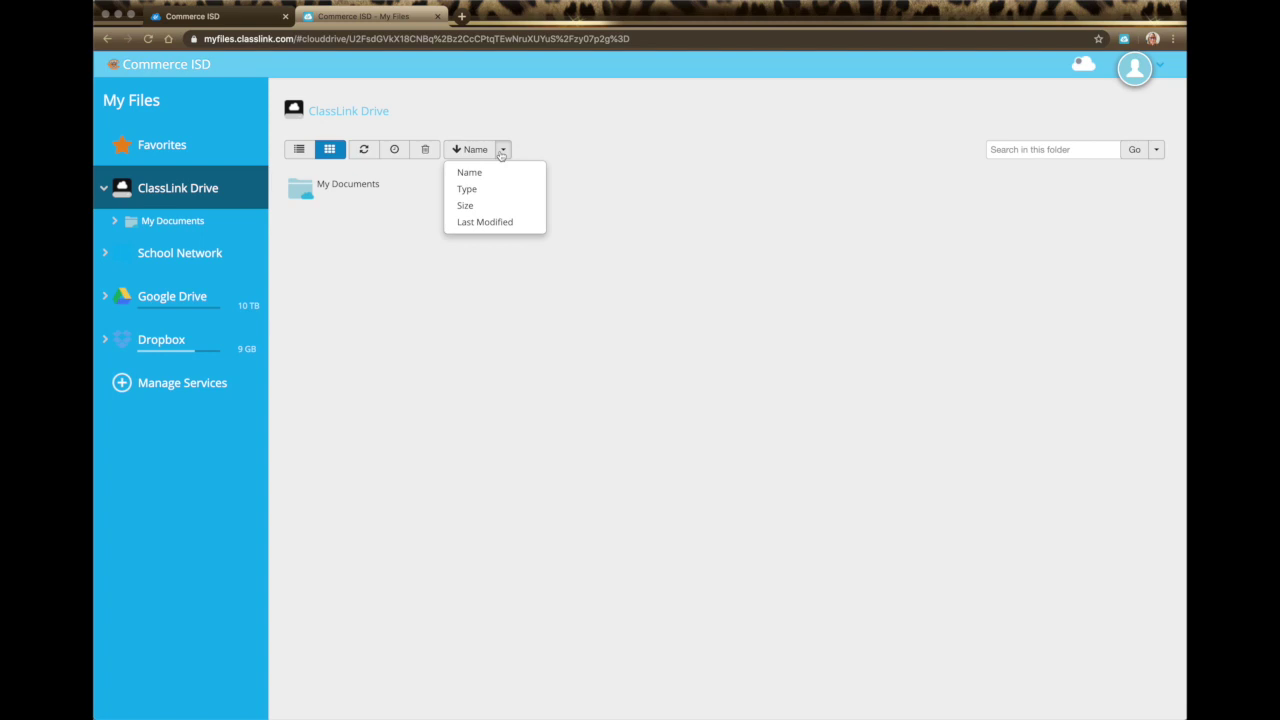
pyautogui.click(457, 152)
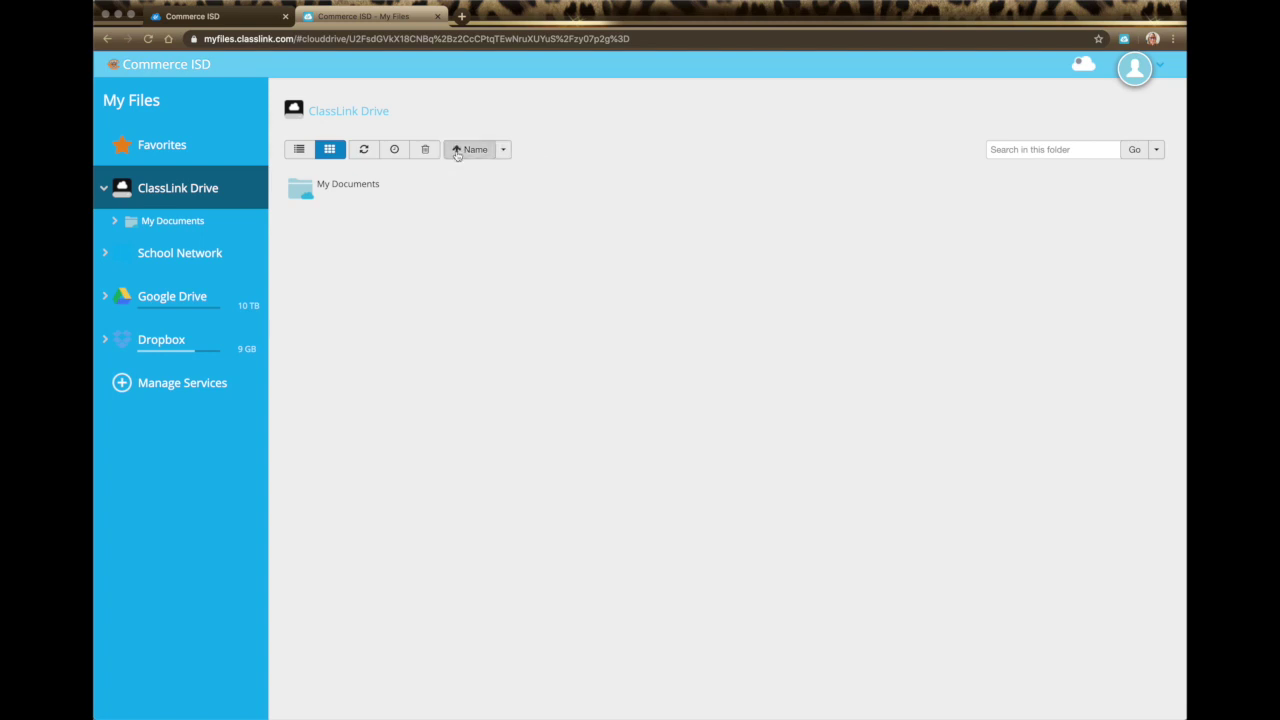
pyautogui.doubleClick(350, 192)
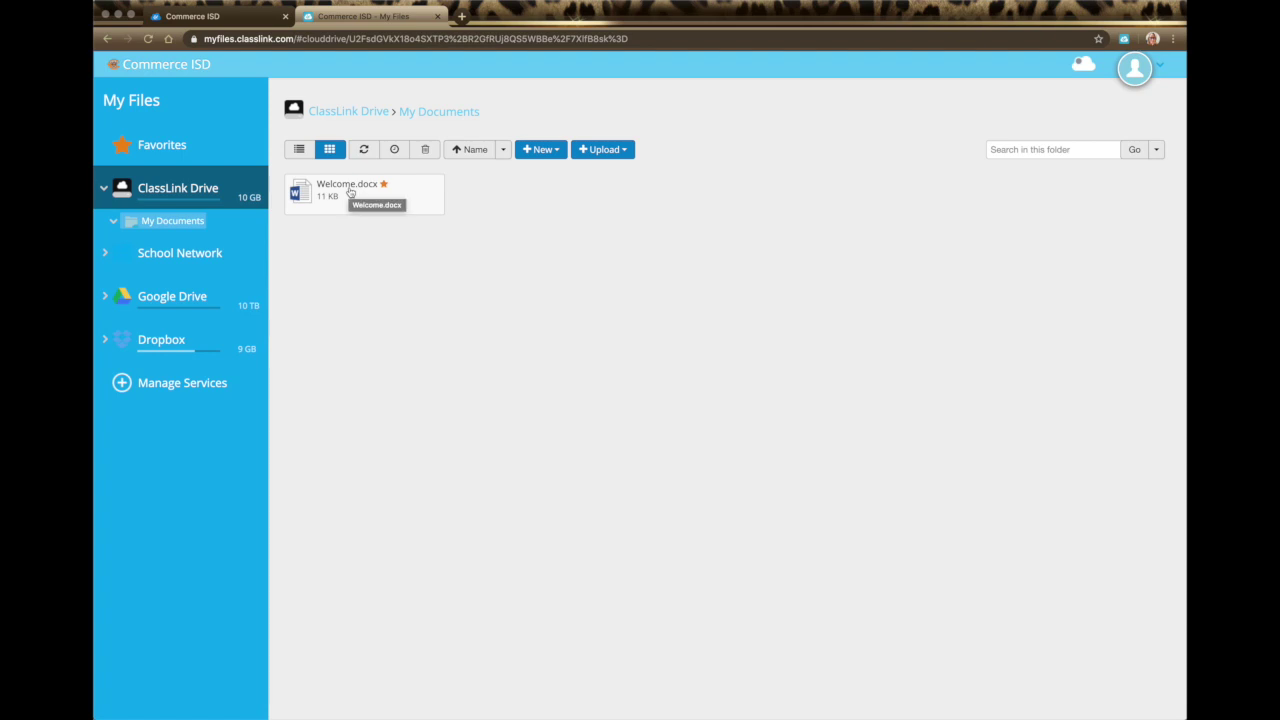
# View the new item types available in My Documents, then check the Favorites list and return to ClassLink Drive
pyautogui.click(541, 150)
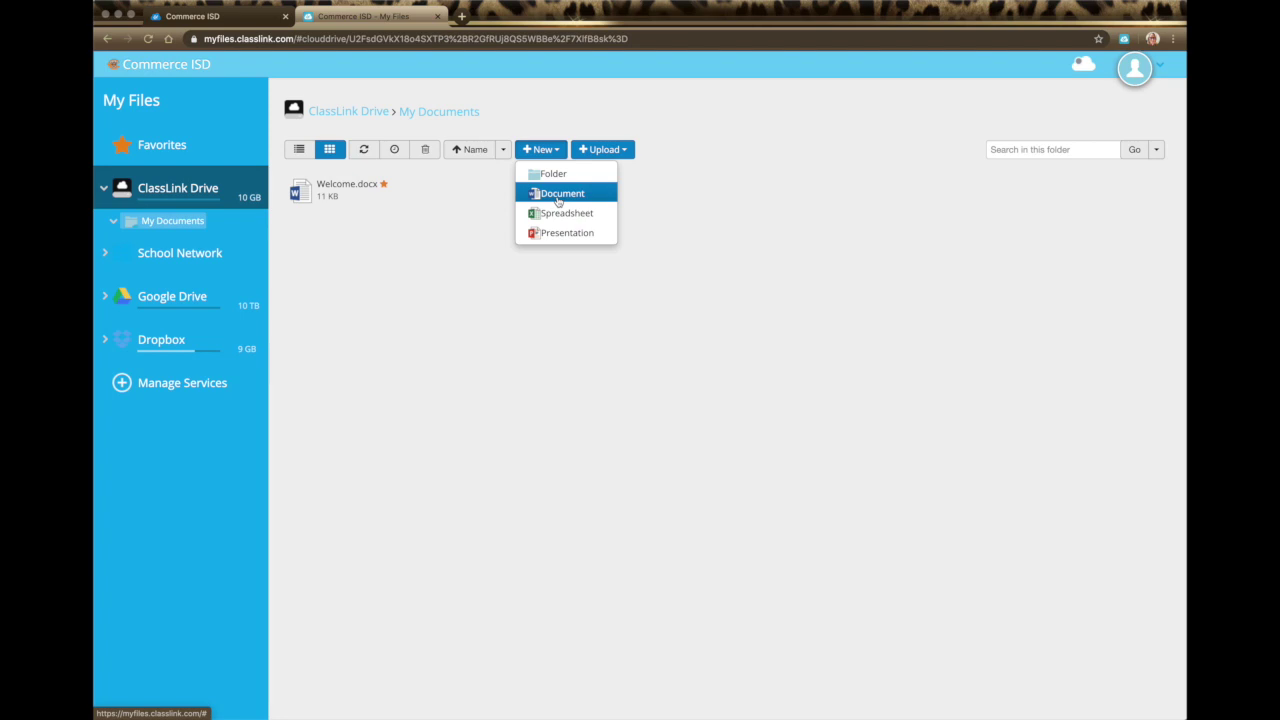
pyautogui.click(178, 205)
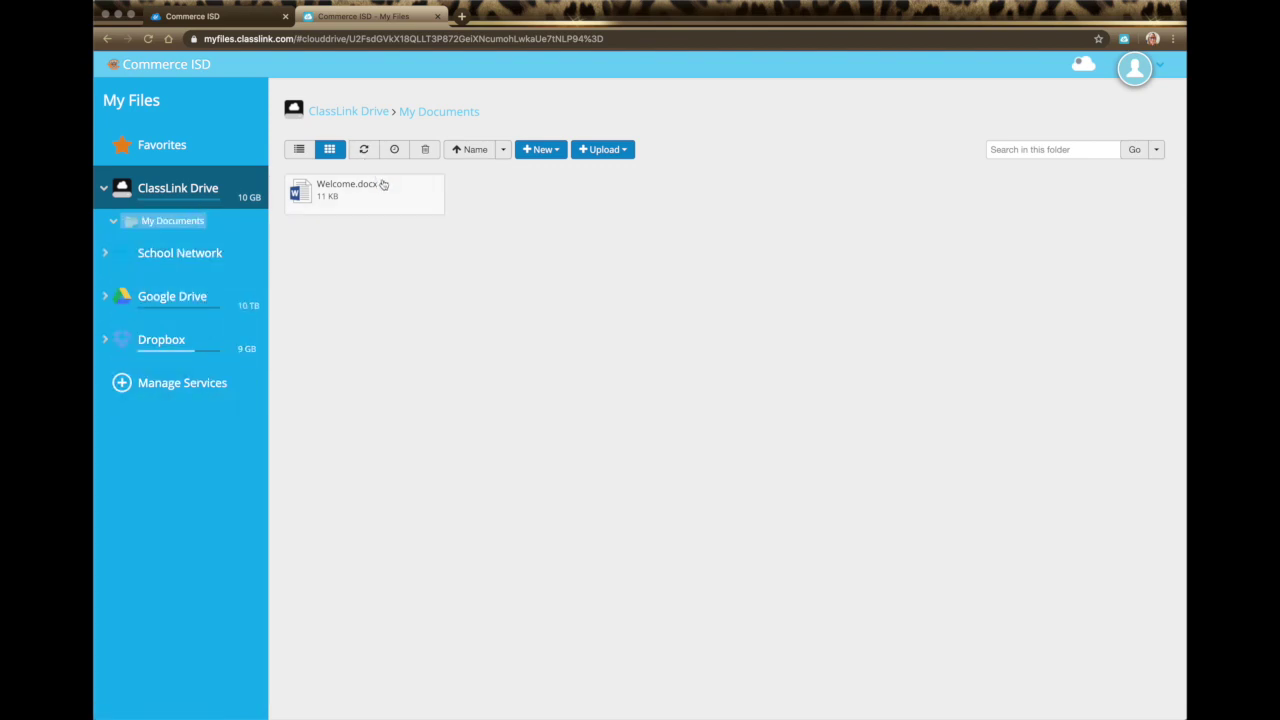
pyautogui.click(178, 146)
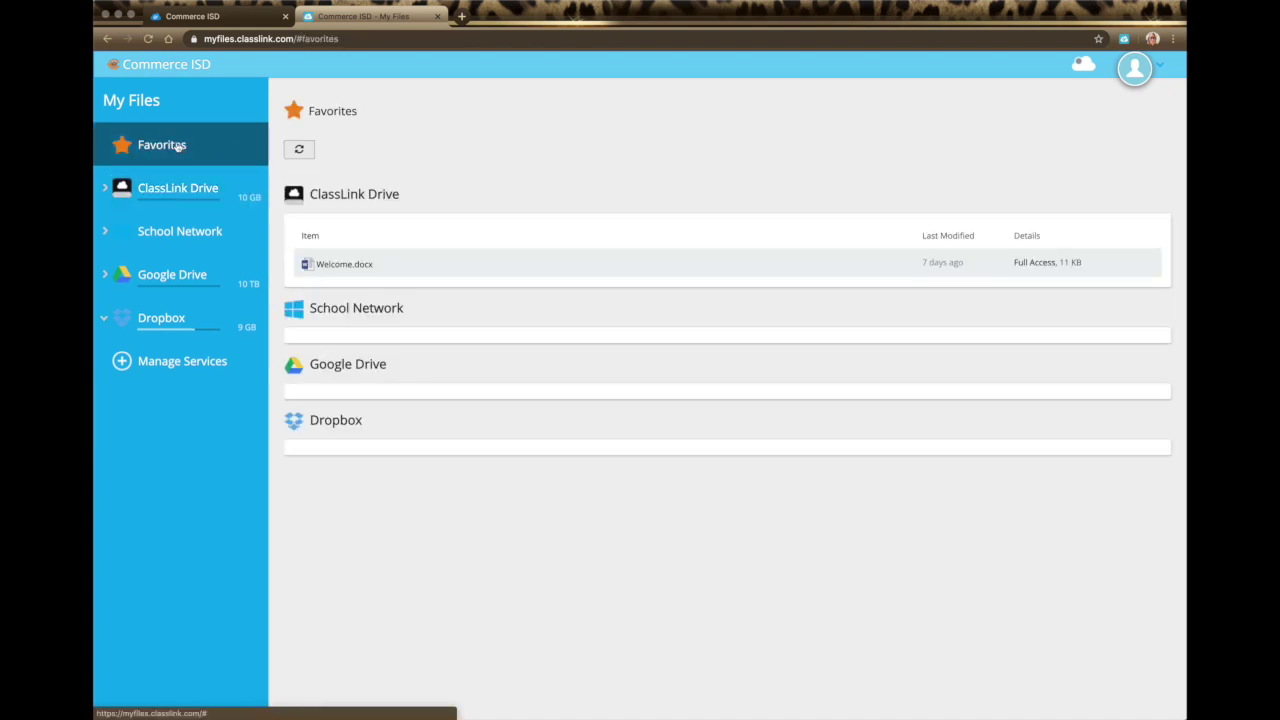
pyautogui.click(178, 190)
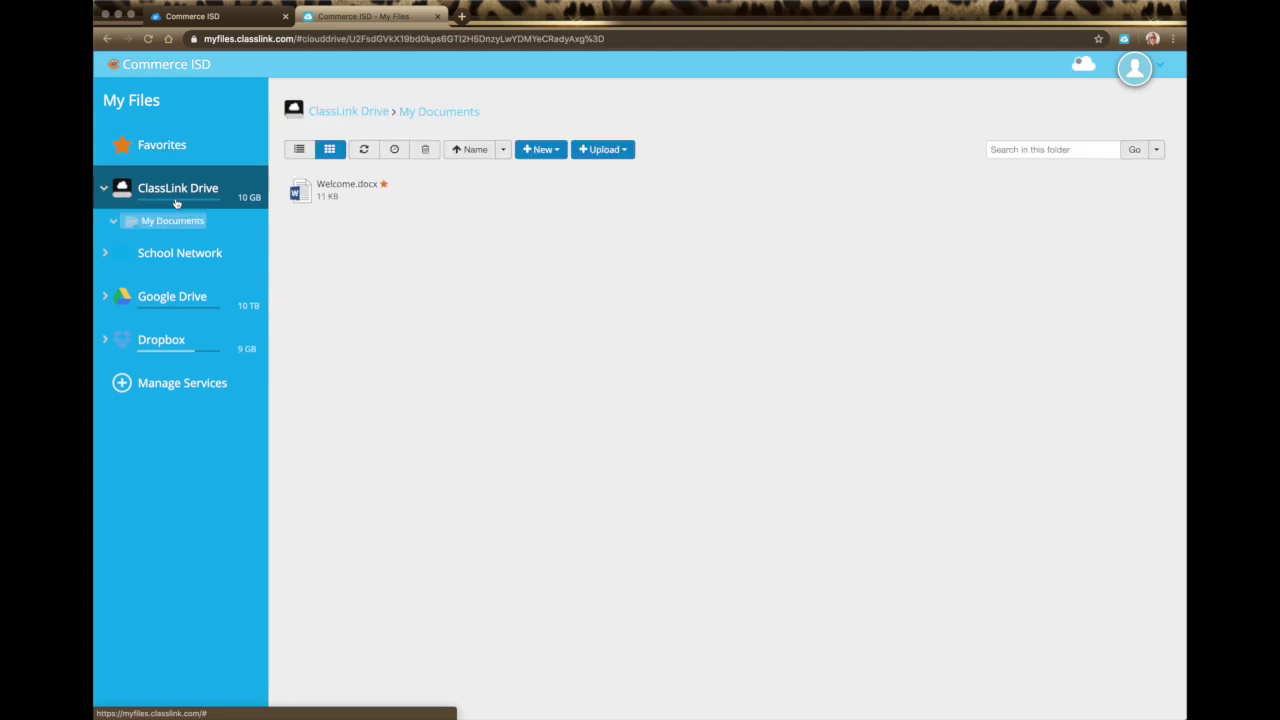
# Search for "Welcome" everywhere in My Files, across all connected drives
pyautogui.click(1056, 152)
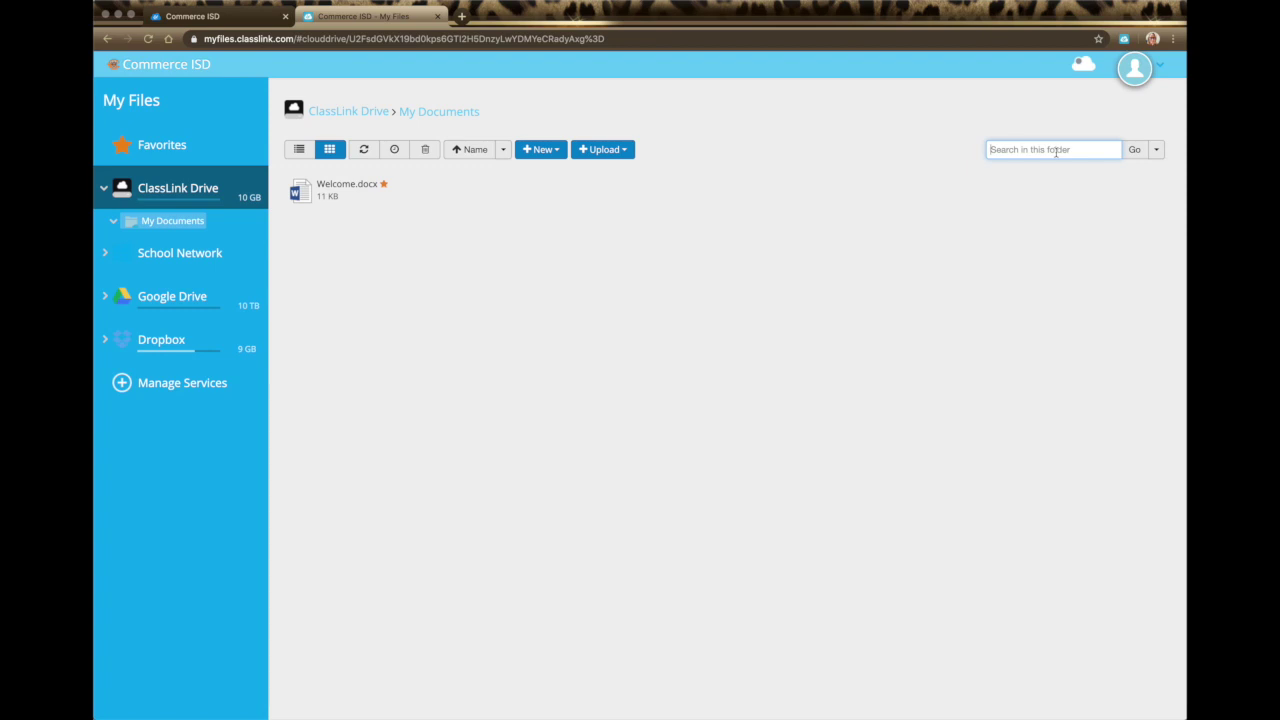
pyautogui.write('Welcome')
pyautogui.click(1157, 150)
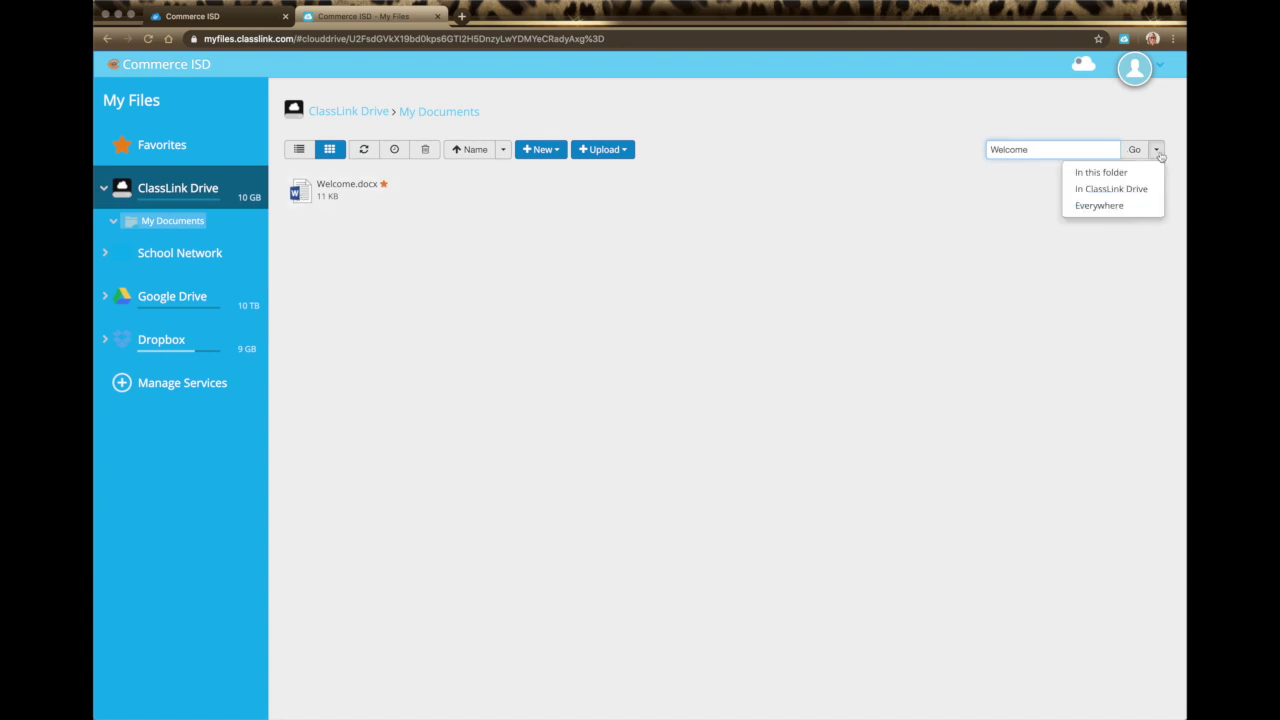
pyautogui.click(1138, 212)
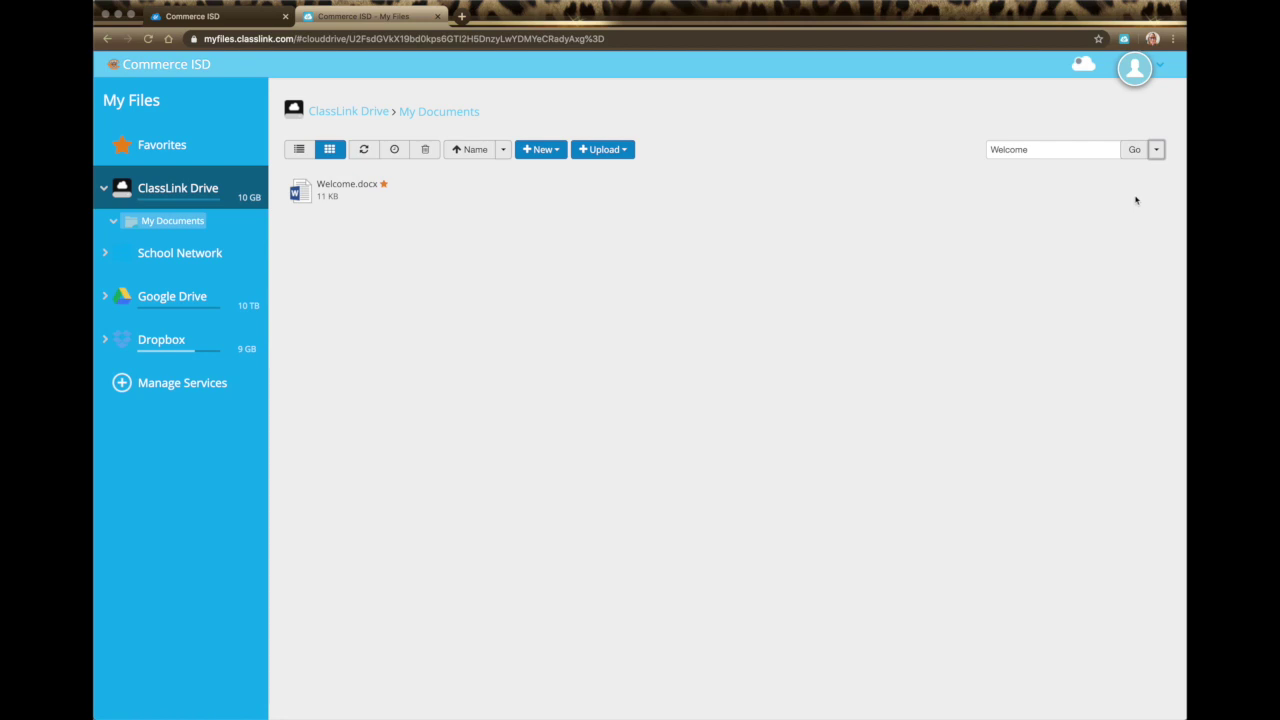
pyautogui.click(1134, 150)
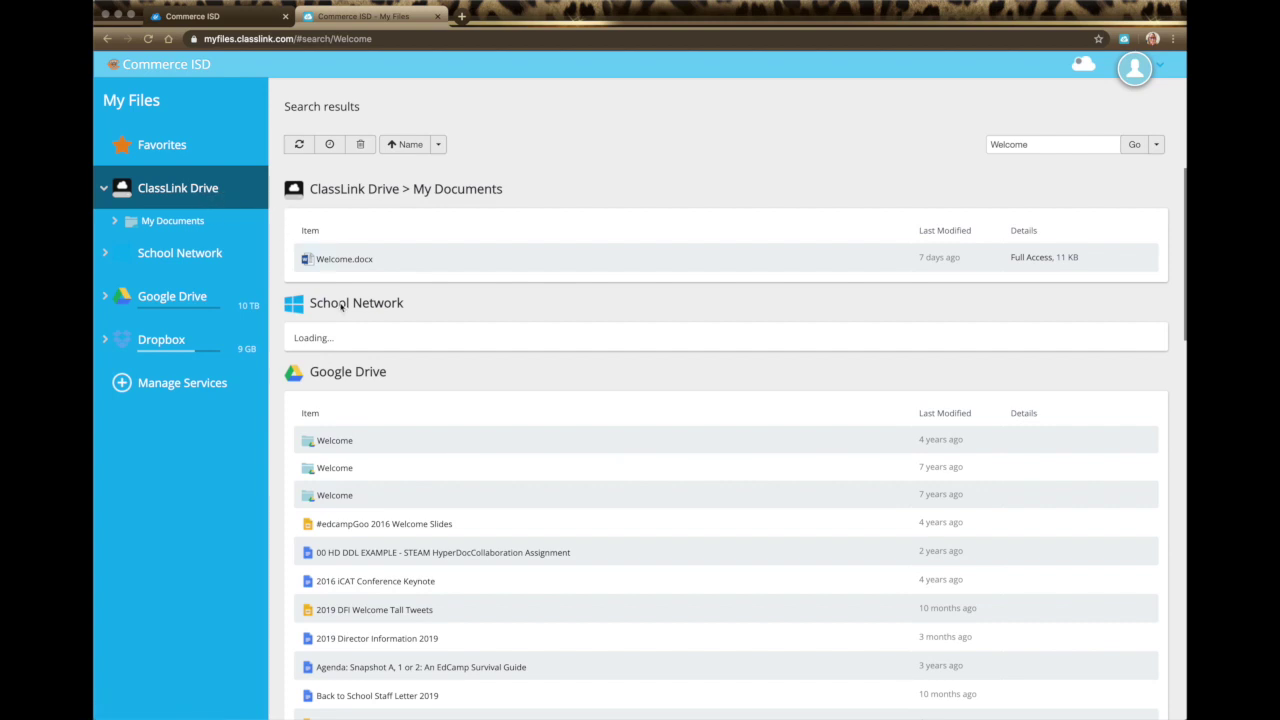
# Look through the search results for each connected drive, then switch back to the LaunchPad home page
pyautogui.scroll(-2, 341, 307)
pyautogui.scroll(-20, 341, 307)
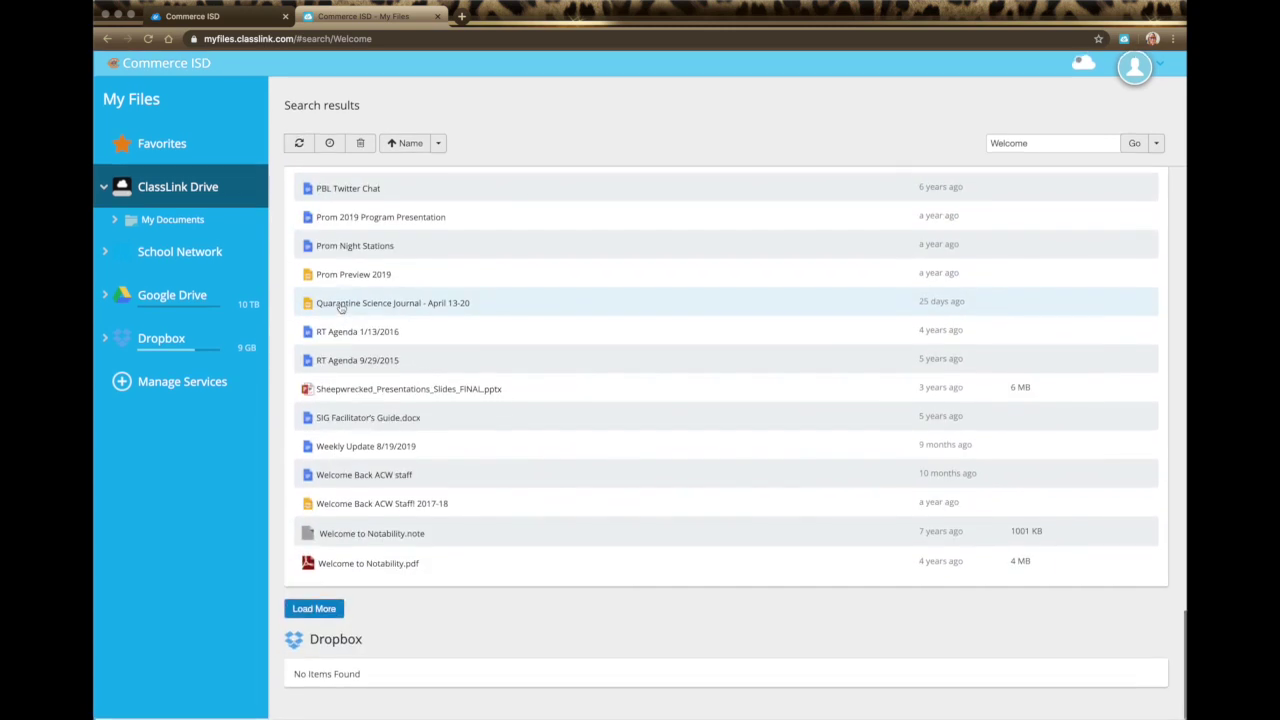
pyautogui.scroll(15, 531, 253)
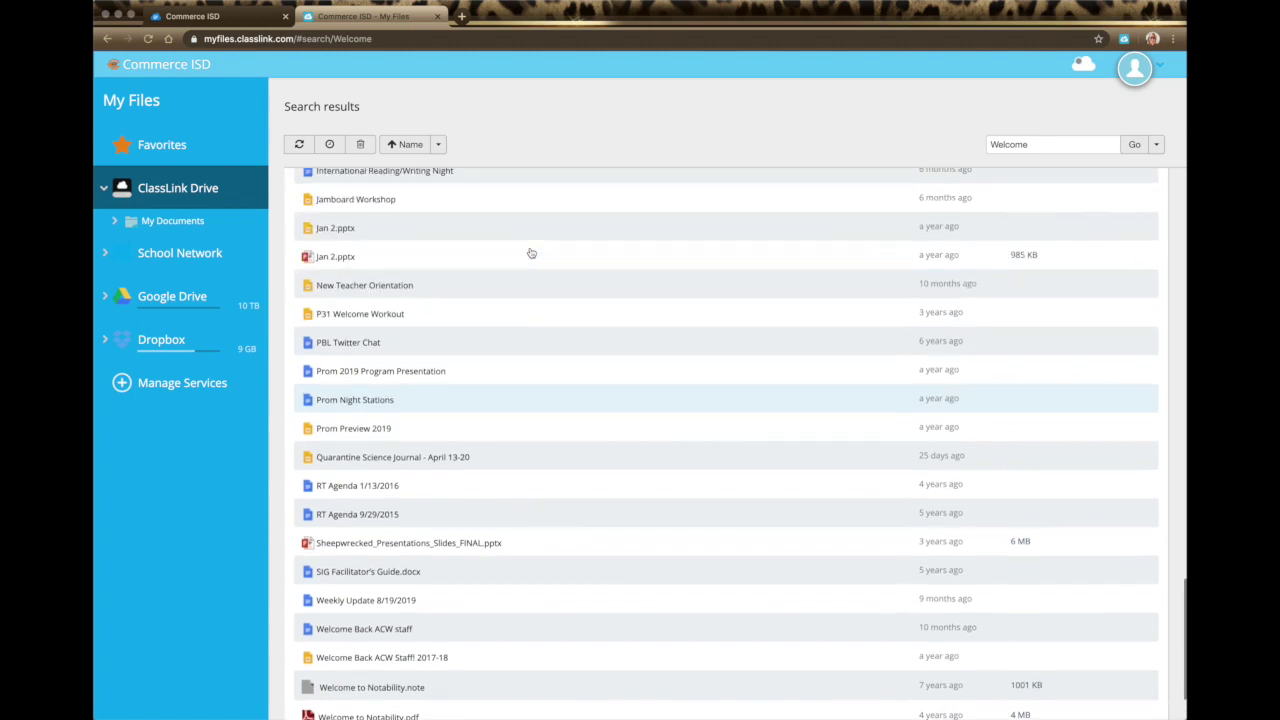
pyautogui.scroll(5, 531, 253)
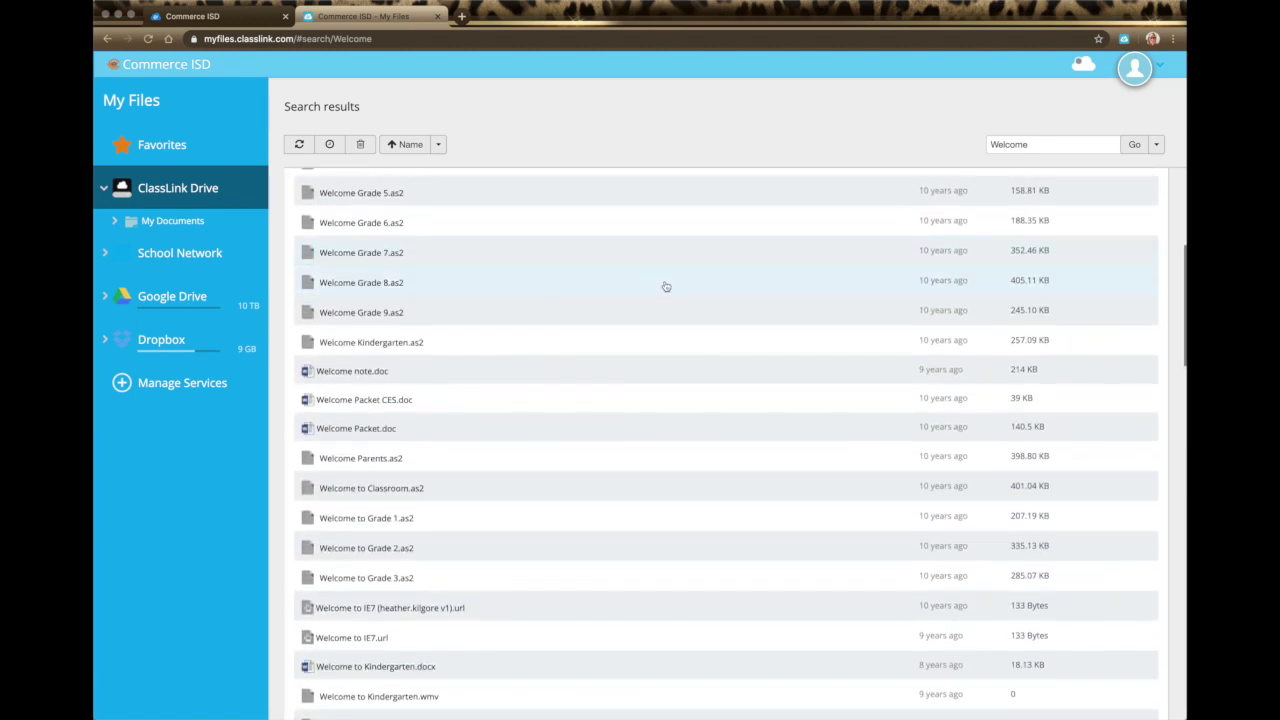
pyautogui.scroll(4, 663, 286)
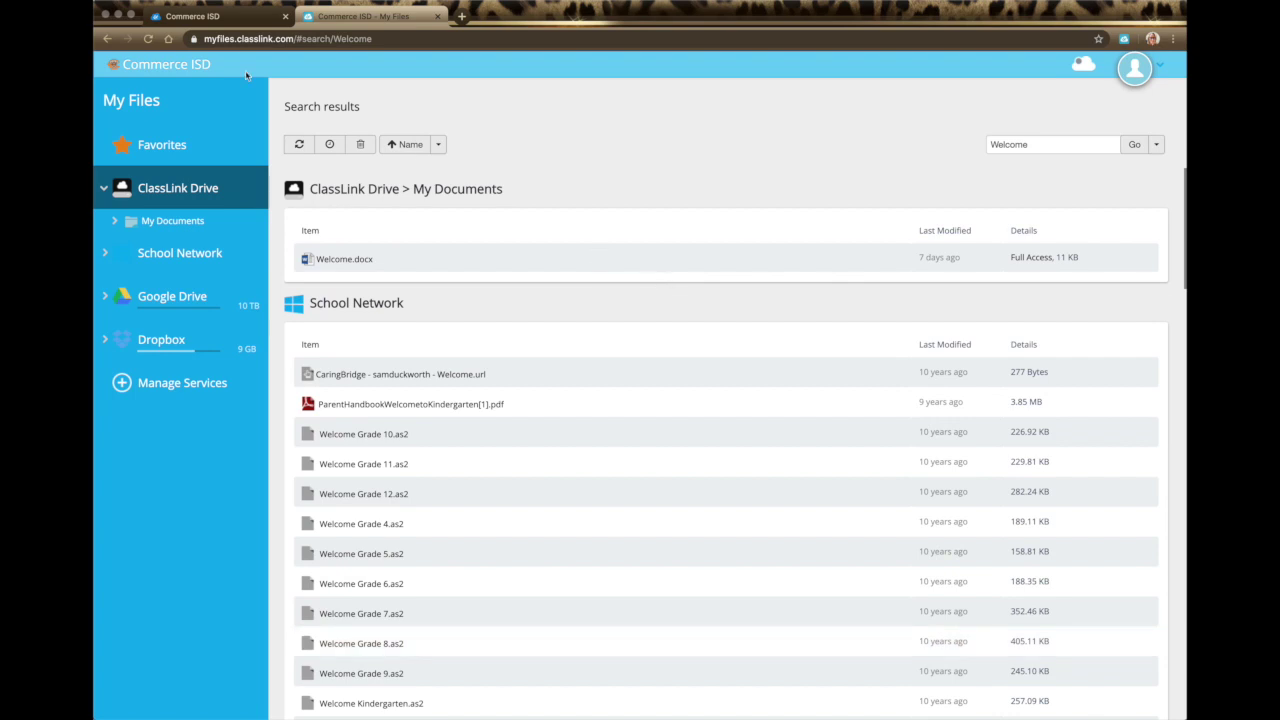
pyautogui.click(236, 20)
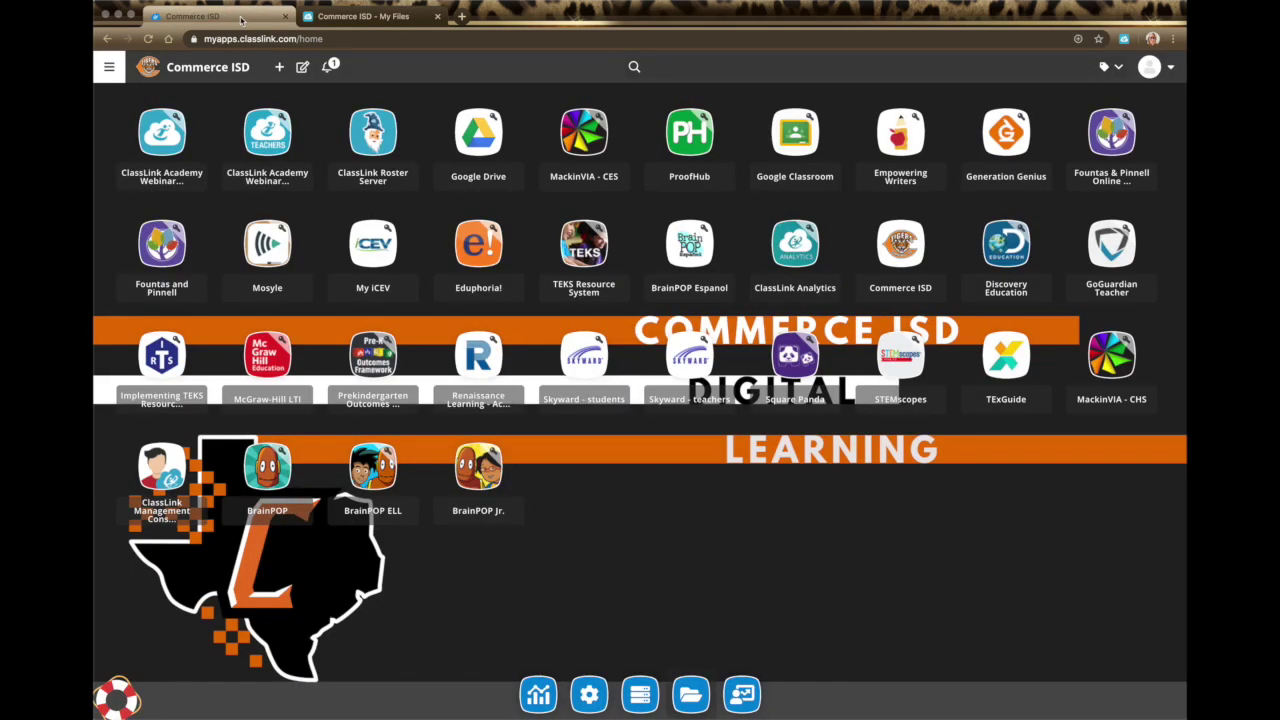
# Close the LaunchPad home page, reopen it from the Commerce ISD options in My Files, and switch back to My Files
pyautogui.click(285, 16)
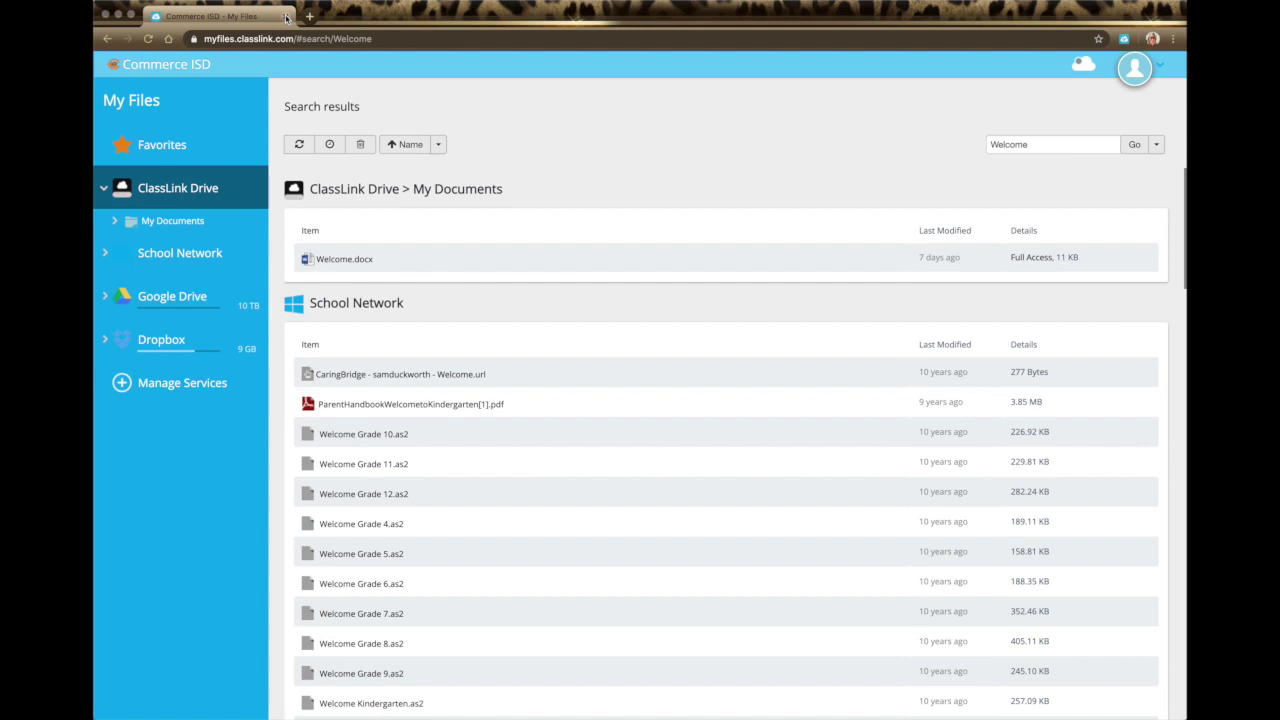
pyautogui.click(178, 68)
pyautogui.click(139, 102)
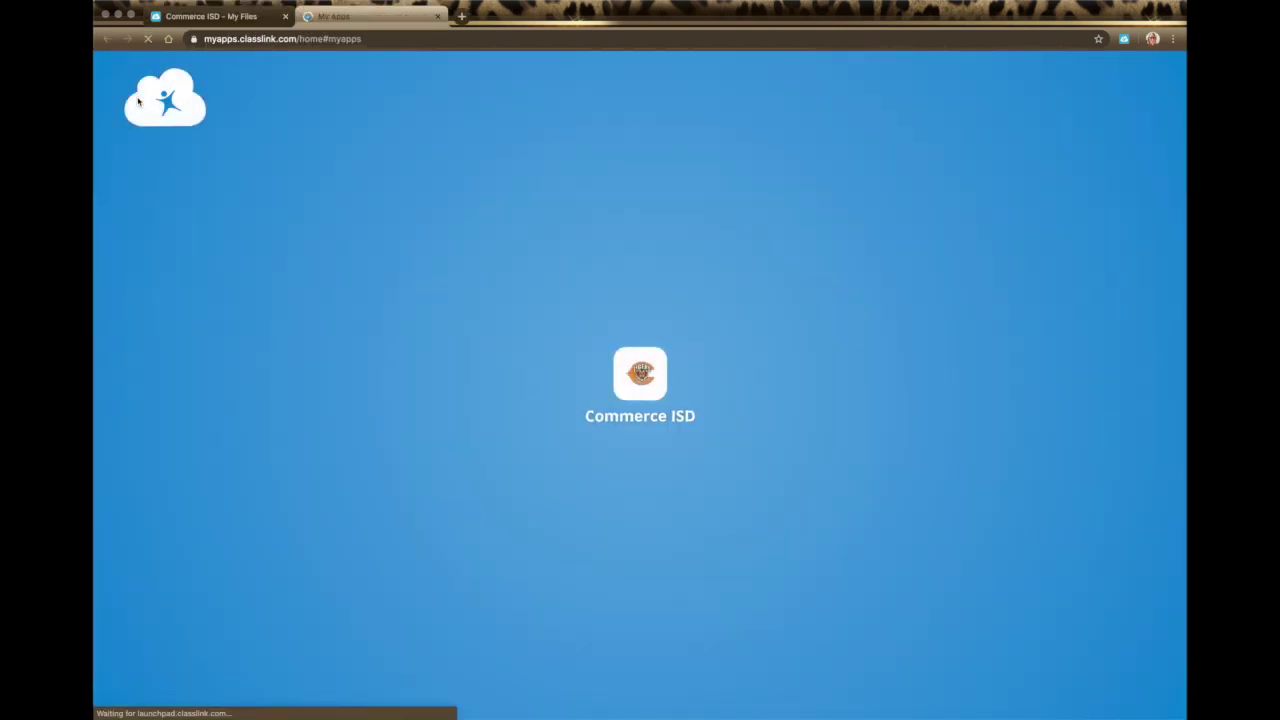
pyautogui.click(224, 19)
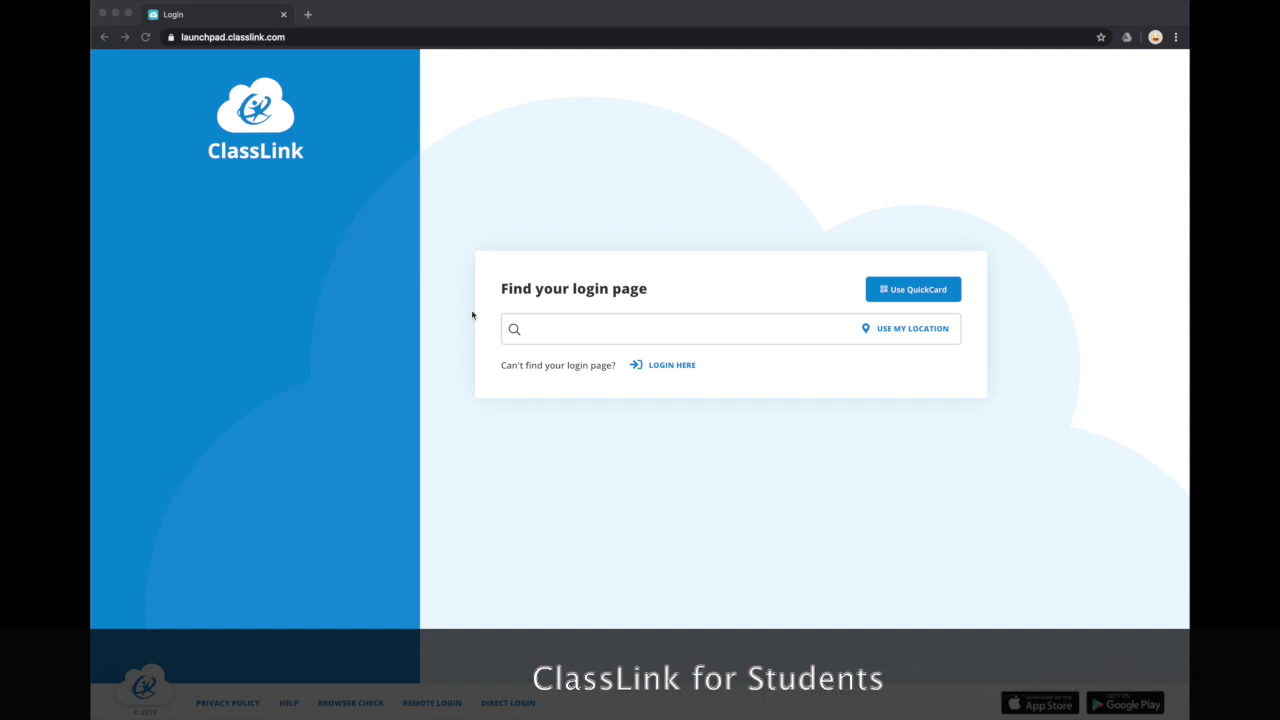
# Load the district login page at my.classlink.com/commerce and sign in with the saved student credentials
pyautogui.click(243, 36)
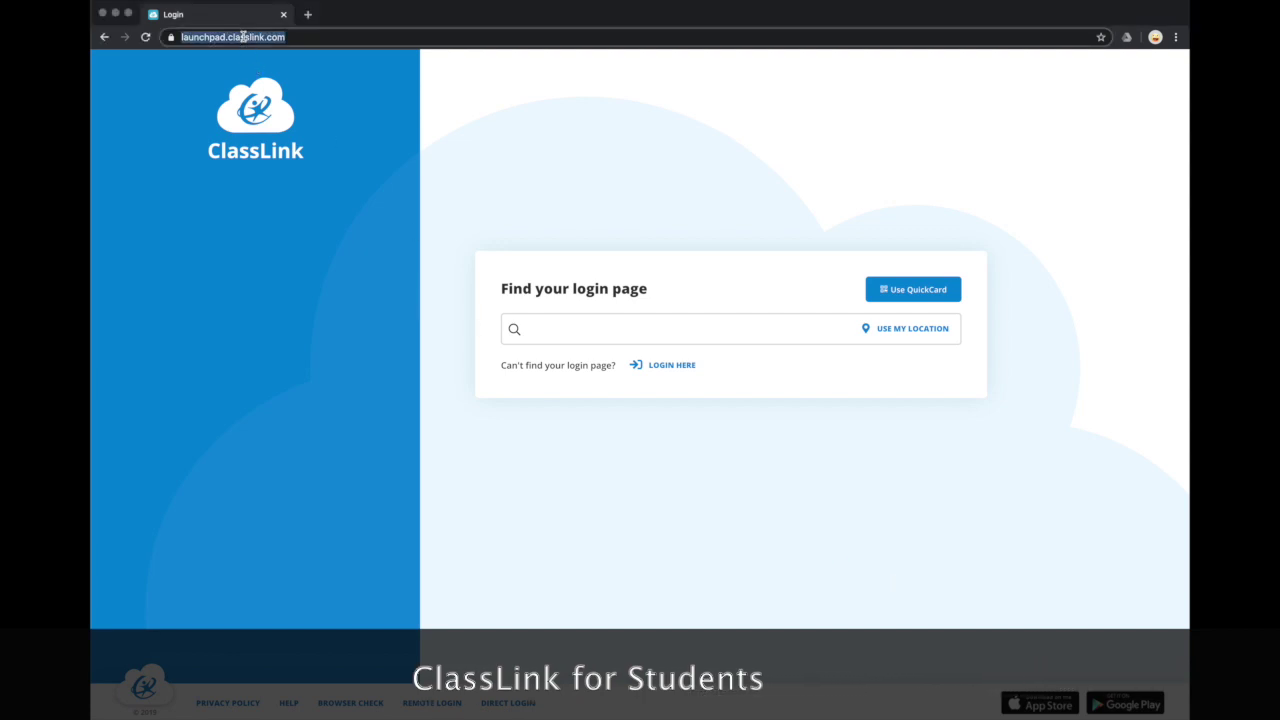
pyautogui.write('my.claa')
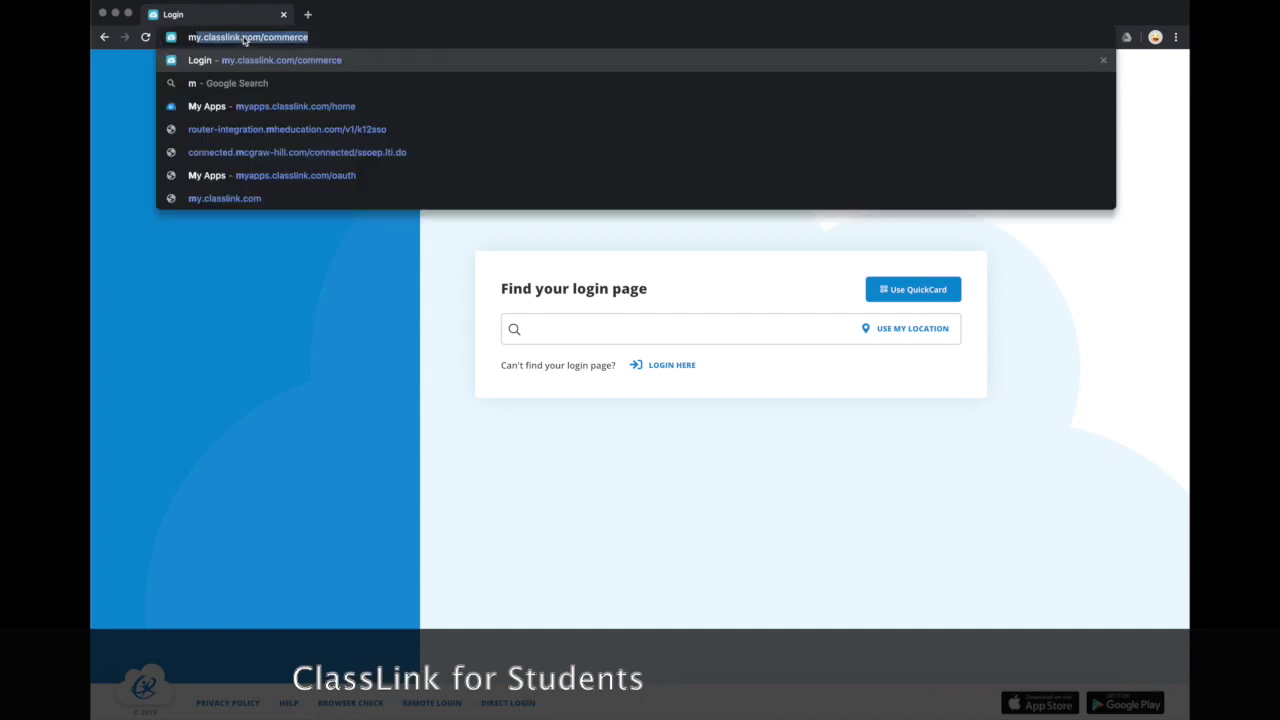
pyautogui.press('BackSpace')
pyautogui.write('ssl')
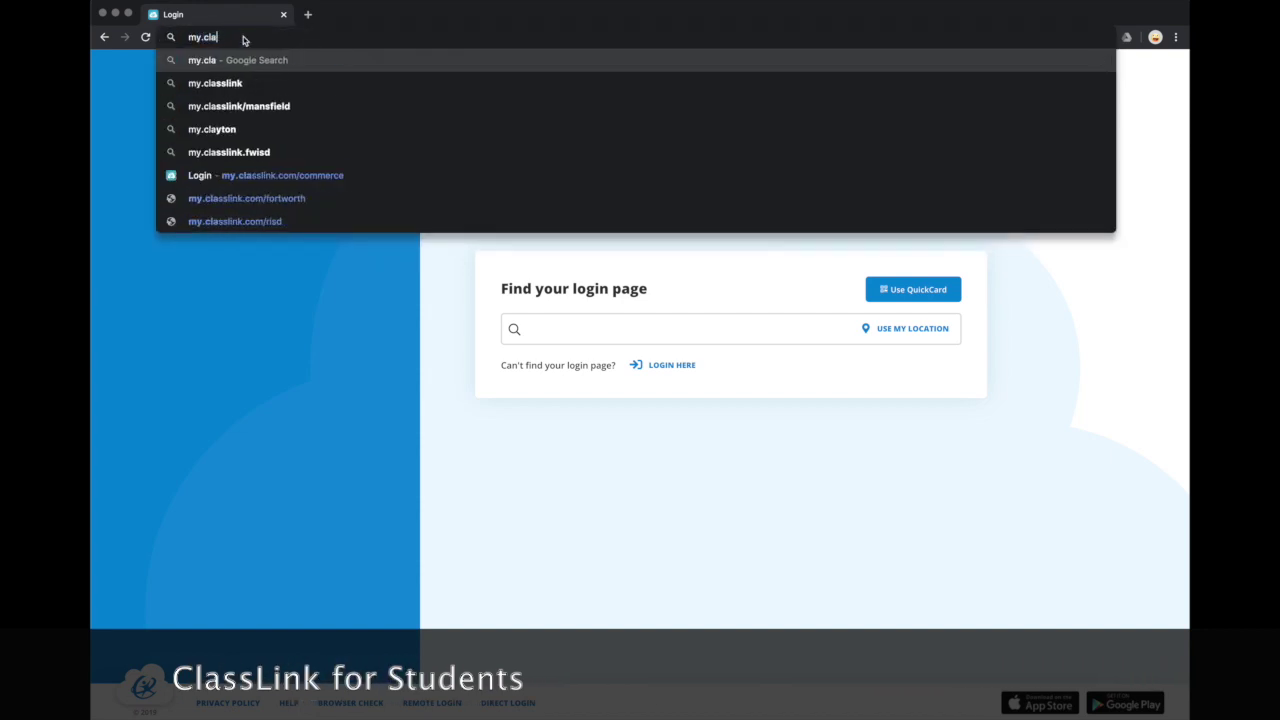
pyautogui.write('ink.com/commerce')
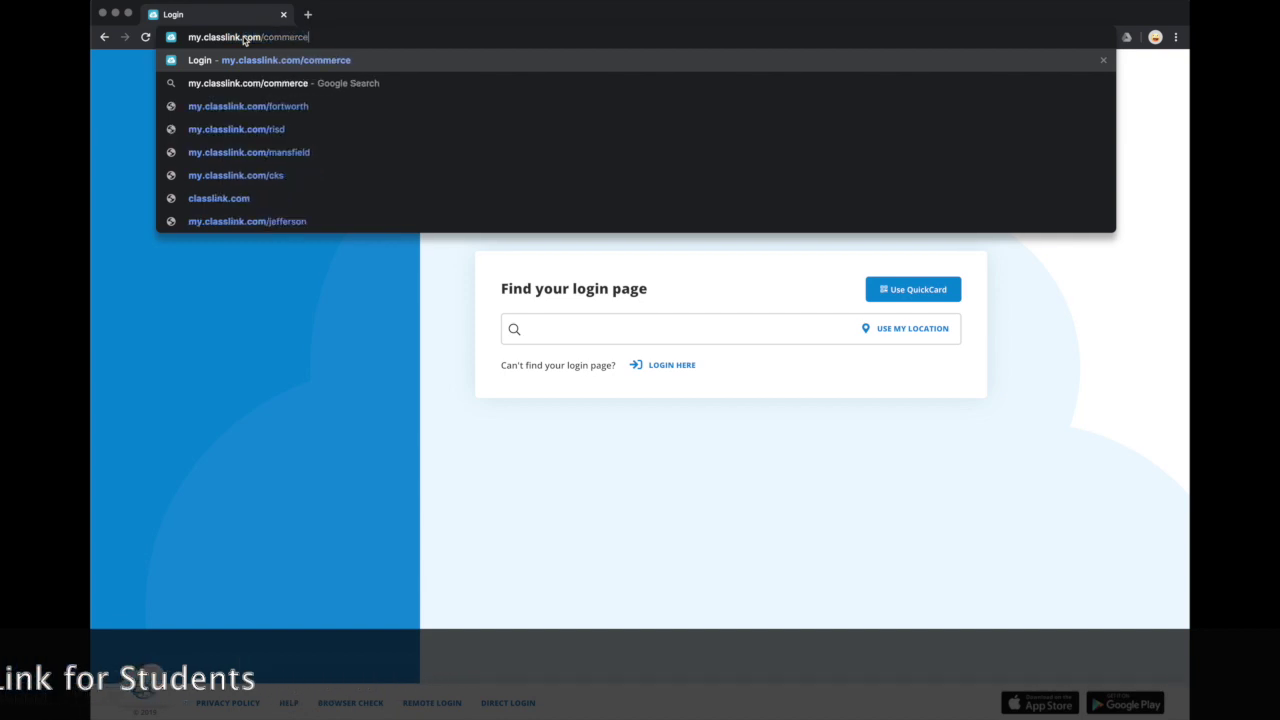
pyautogui.press('Return')
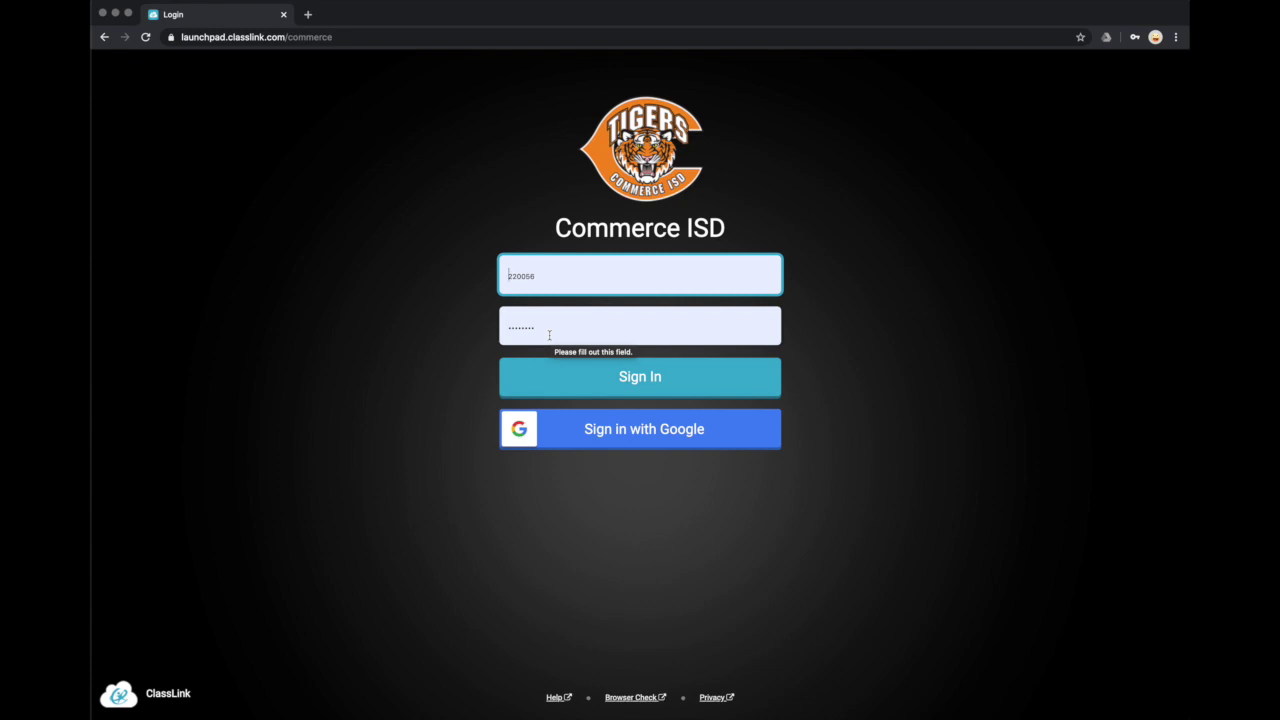
pyautogui.click(653, 389)
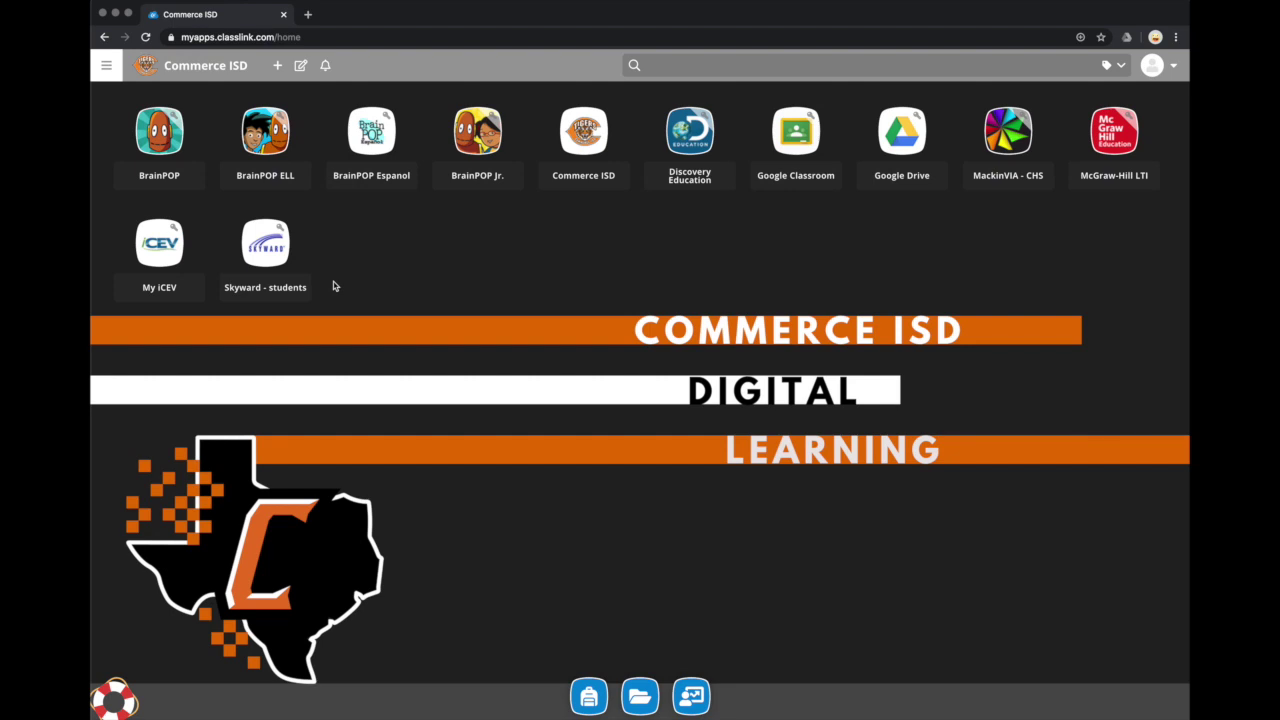
# Launch McGraw-Hill LTI, reload its blank page, and open the Texas Chemistry: Matter and Change class
pyautogui.click(1107, 147)
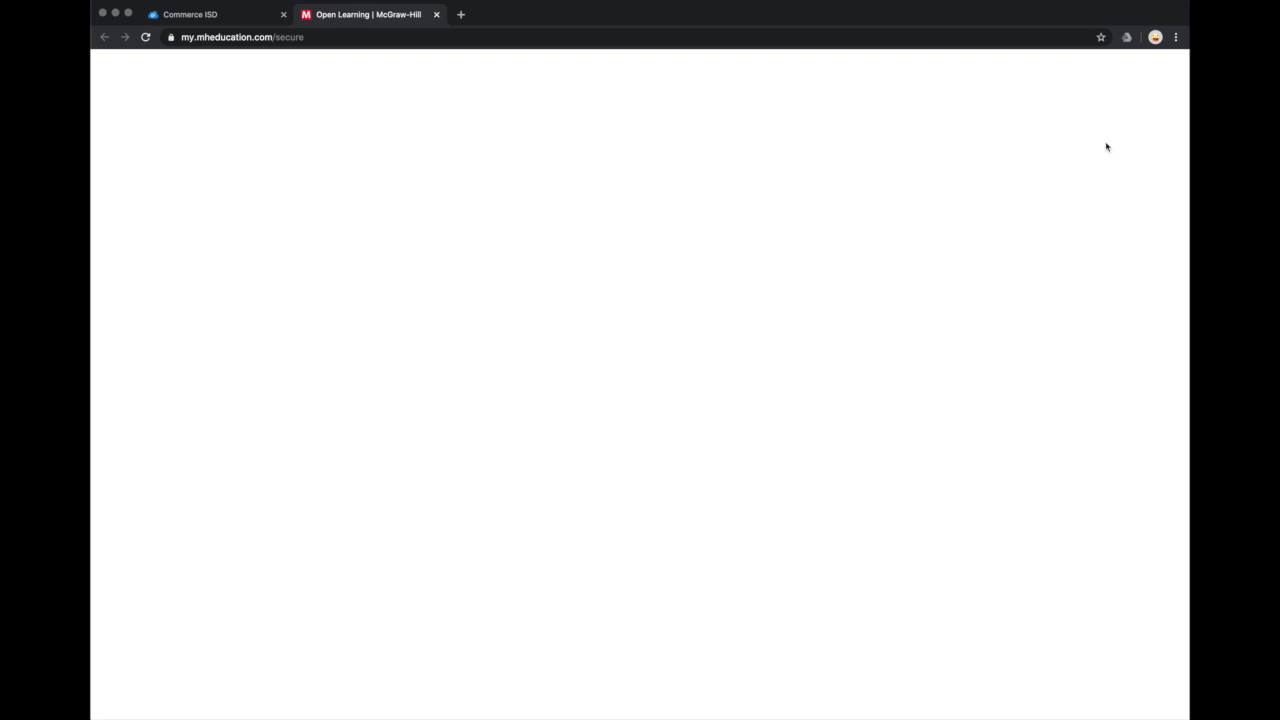
pyautogui.click(145, 37)
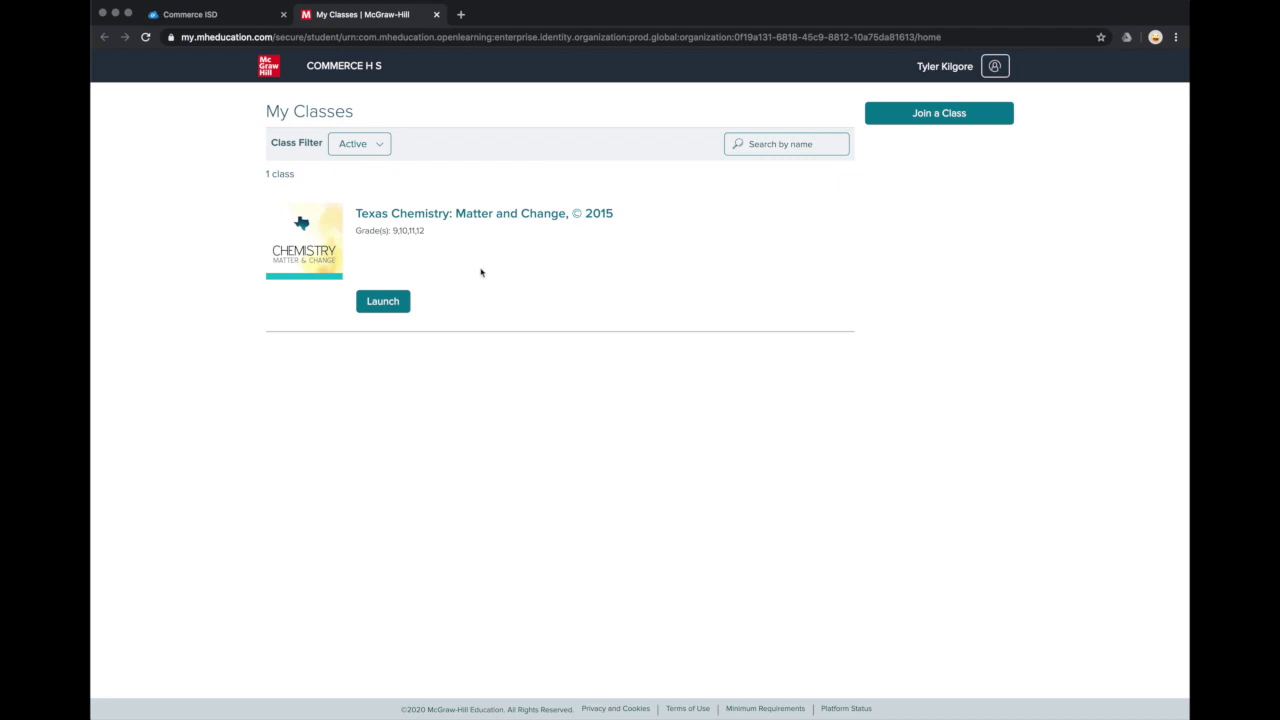
pyautogui.click(380, 302)
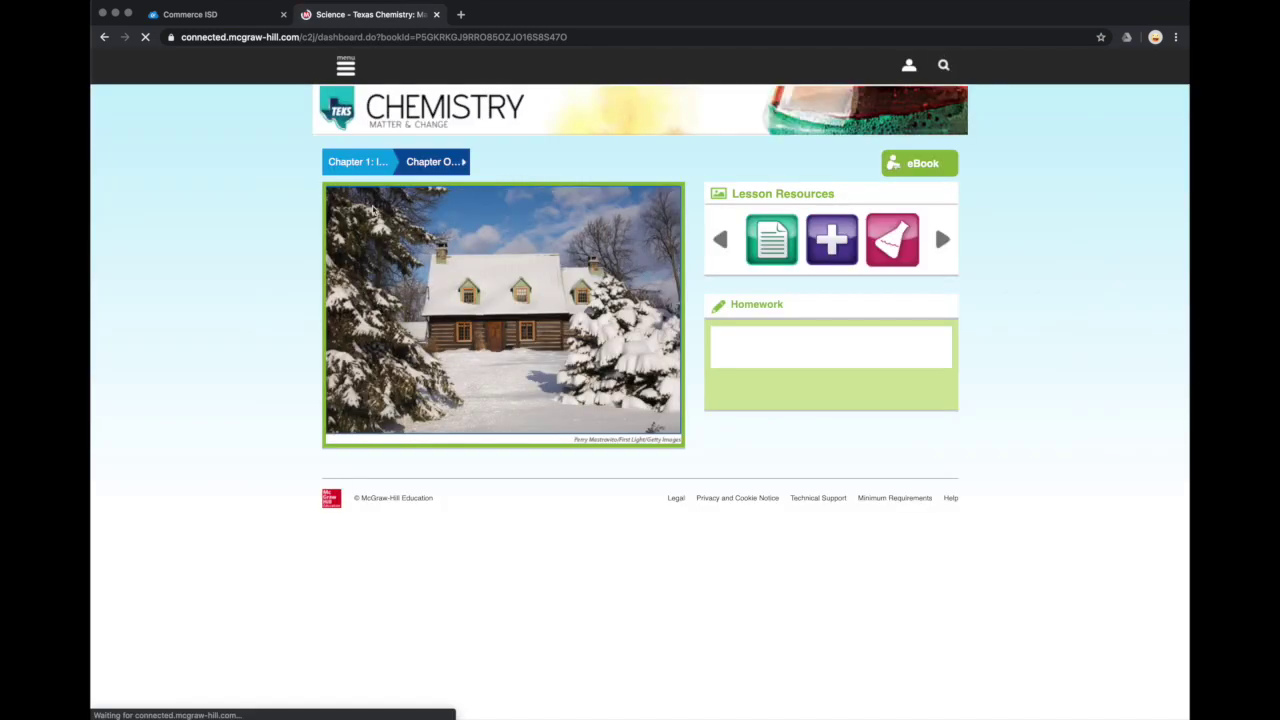
# View the chapter and section list of the Chemistry textbook, then collapse it and close the textbook
pyautogui.click(375, 161)
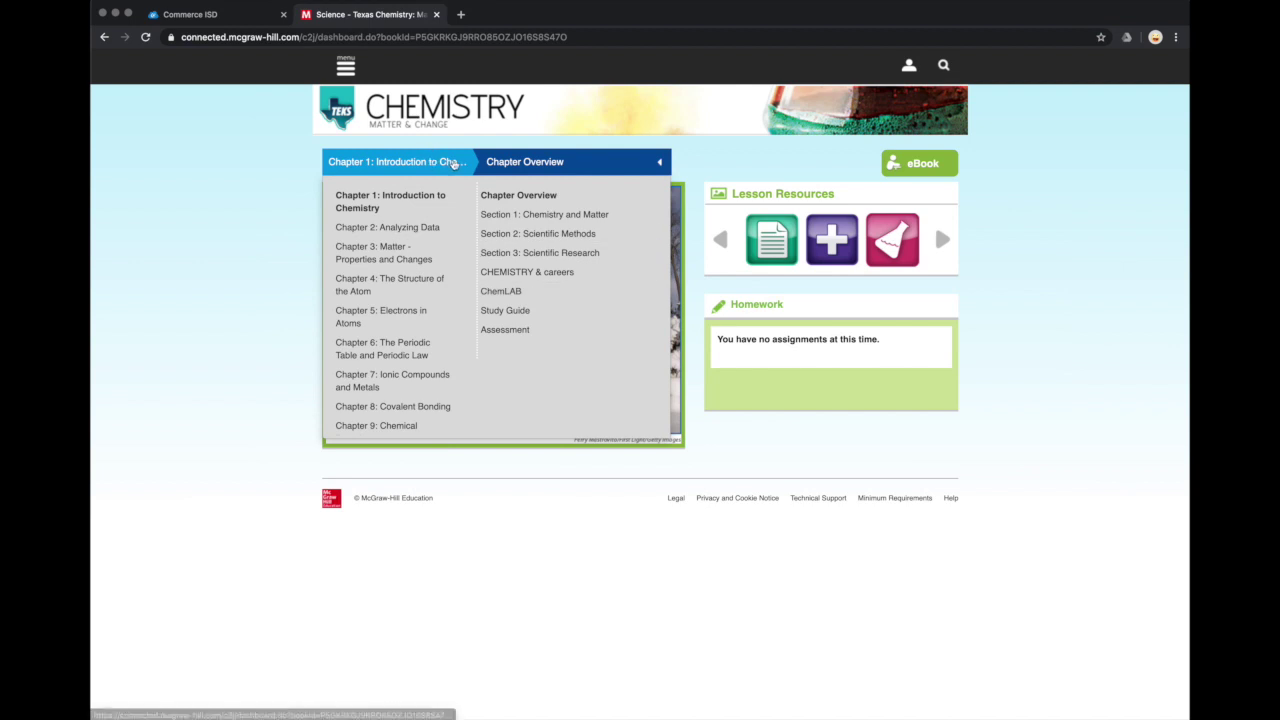
pyautogui.click(659, 162)
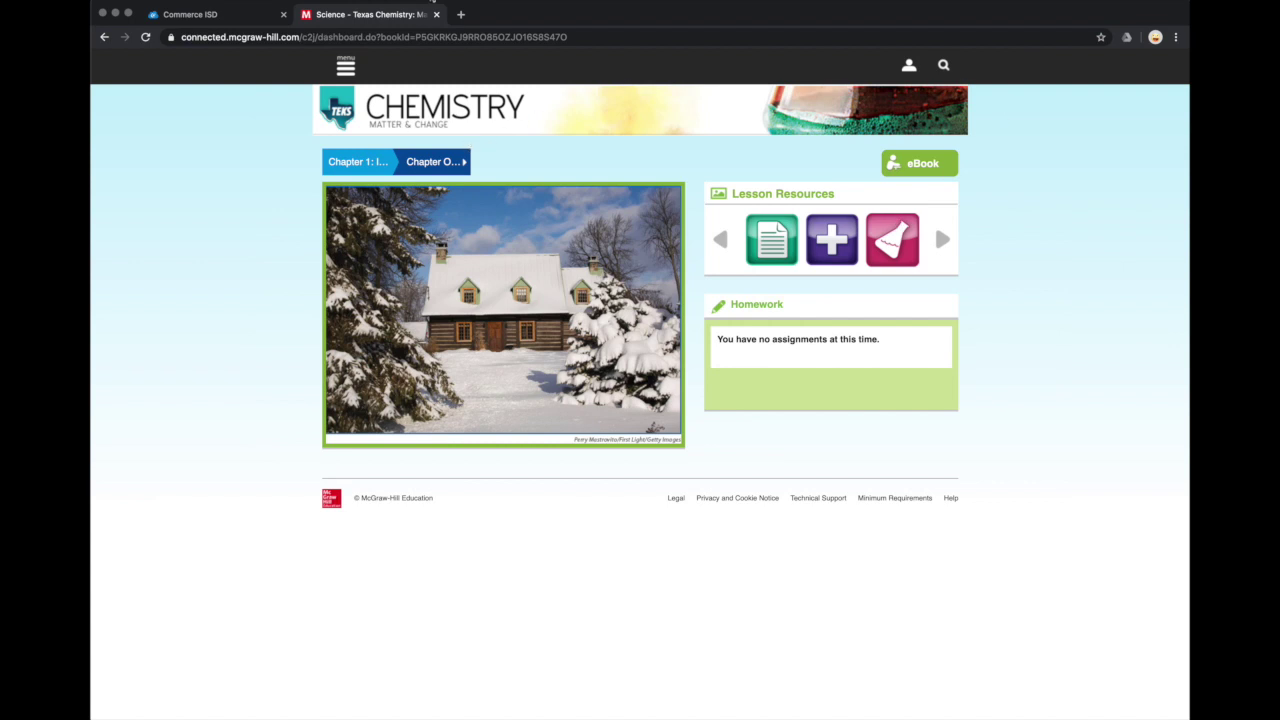
pyautogui.click(436, 15)
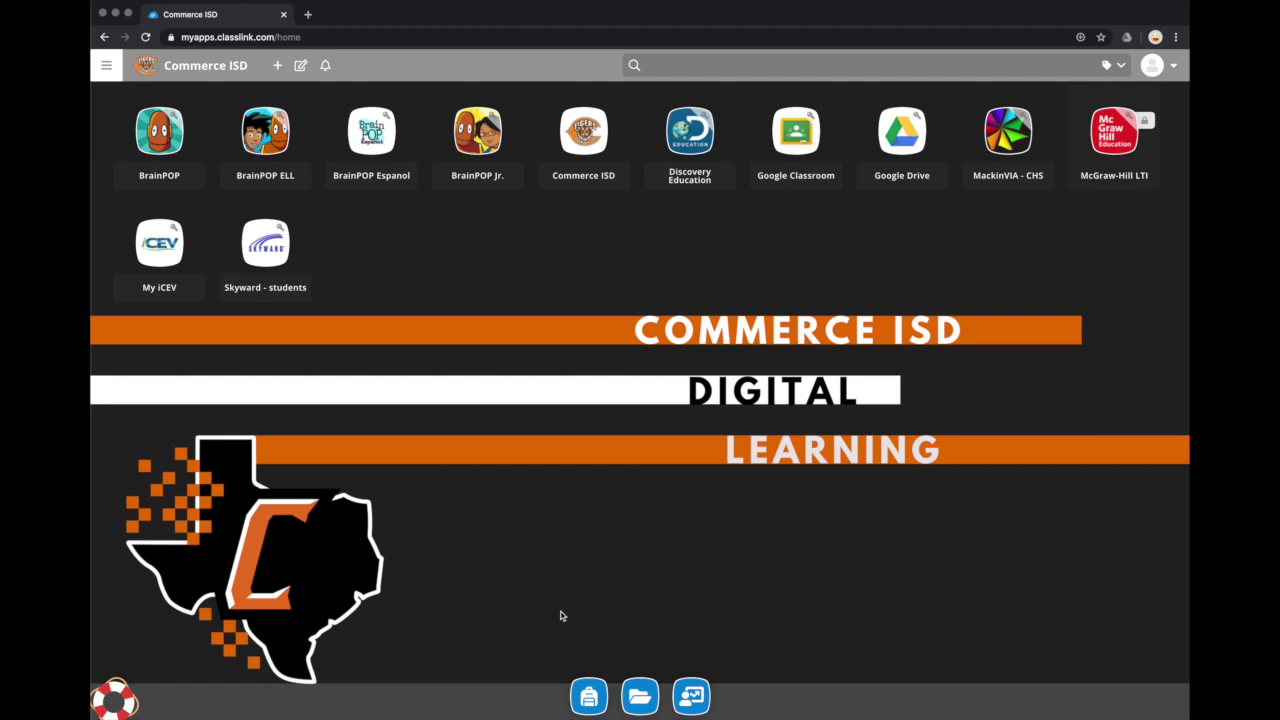
# View the announcements and apps of the 1306/03 - Pre Ap W Hist class in My Backpack, then return to LaunchPad
pyautogui.click(588, 697)
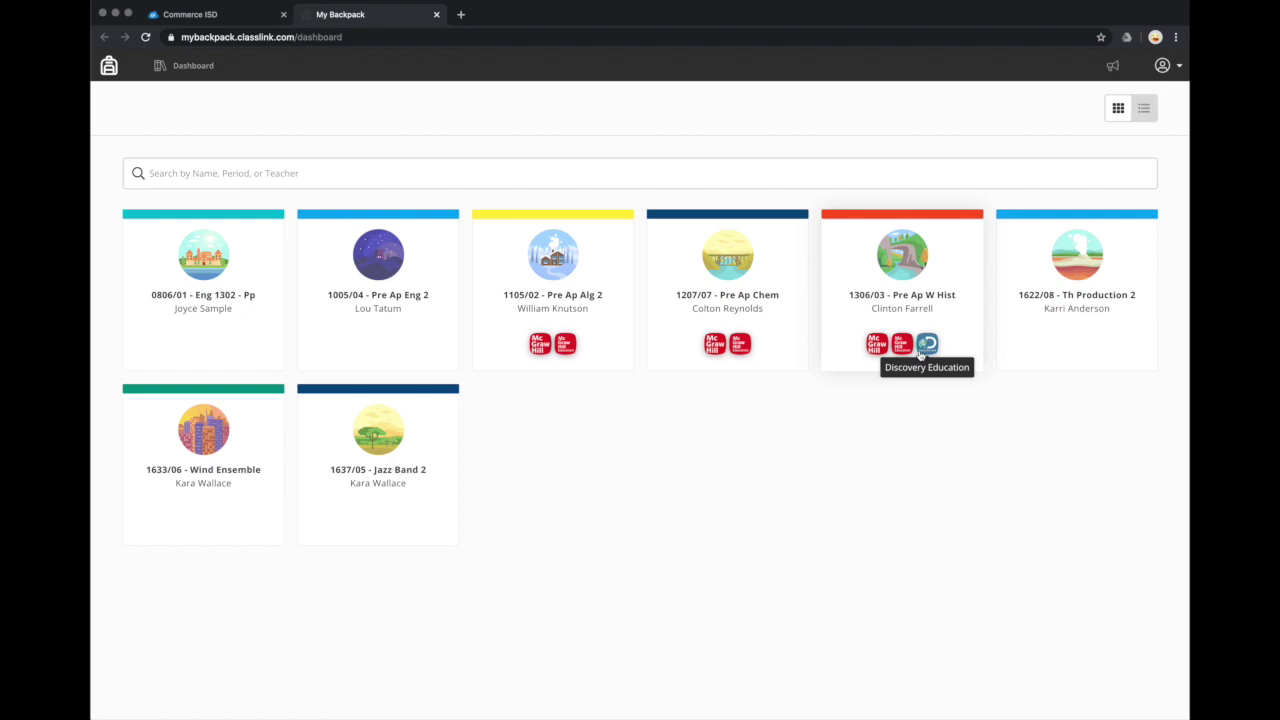
pyautogui.click(888, 308)
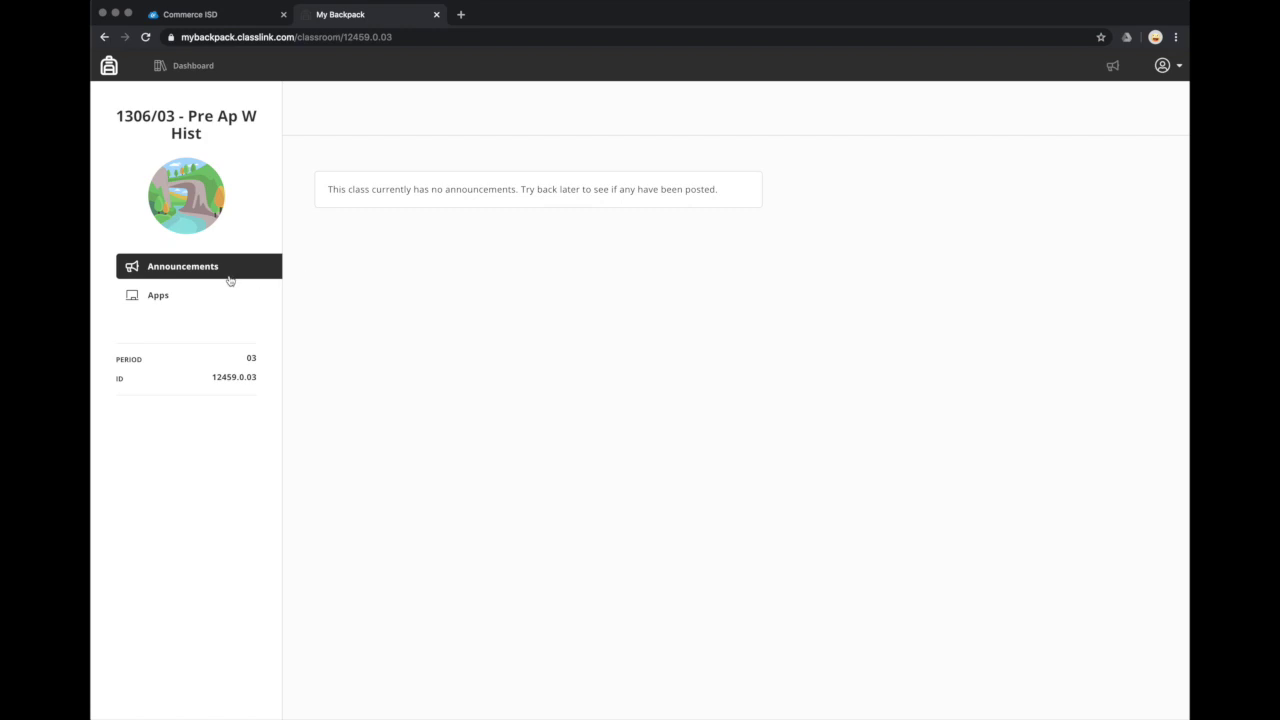
pyautogui.click(165, 298)
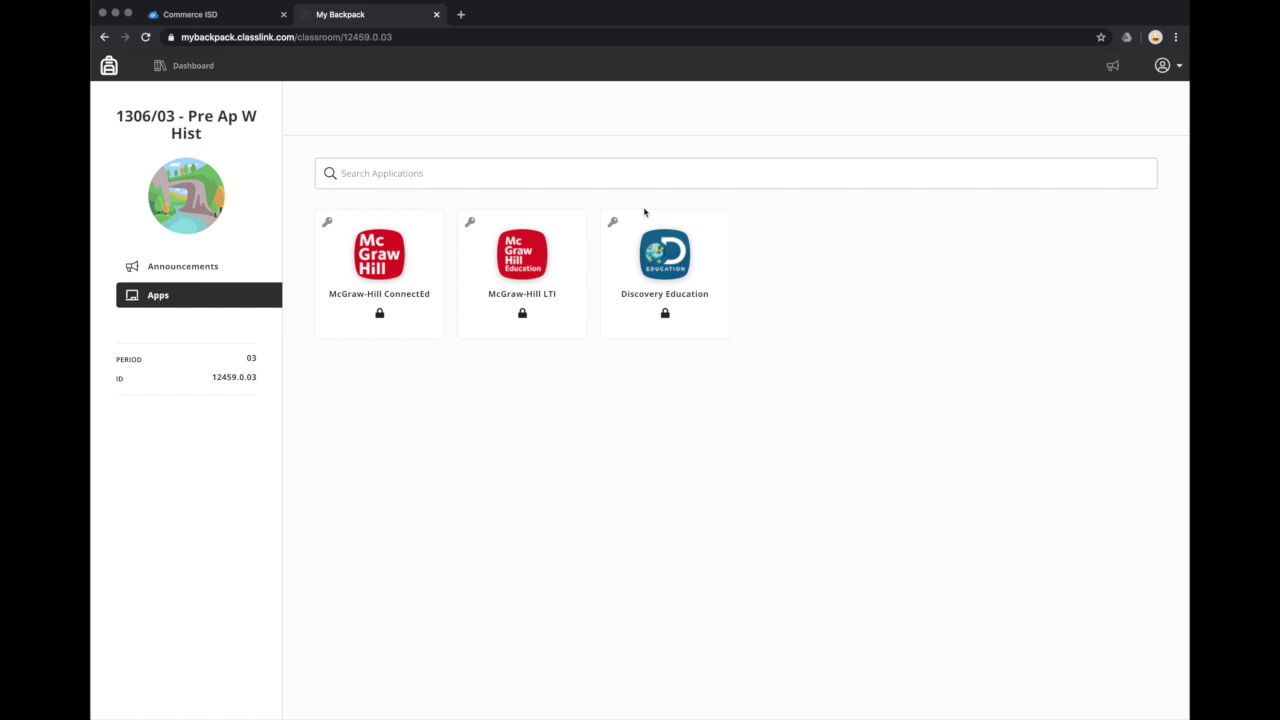
pyautogui.click(158, 65)
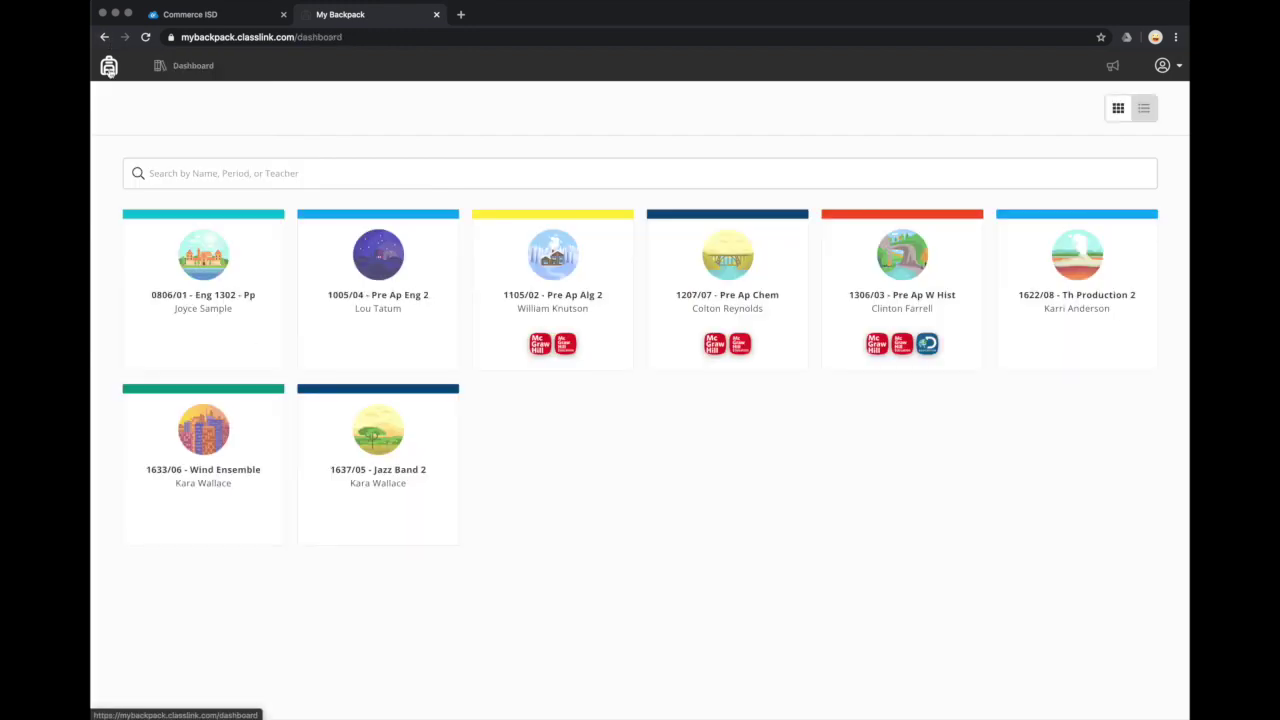
pyautogui.click(211, 15)
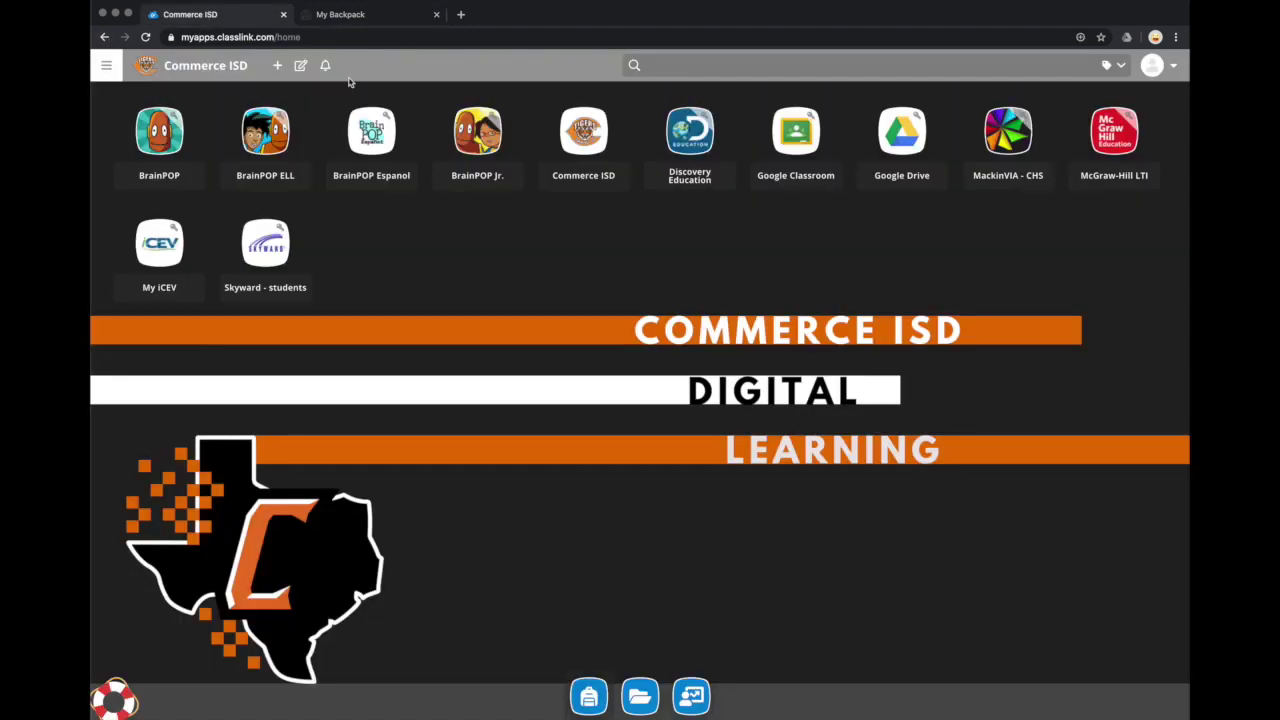
# Check the new item types available in the student's My Documents folder in My Files, then return to LaunchPad
pyautogui.click(630, 701)
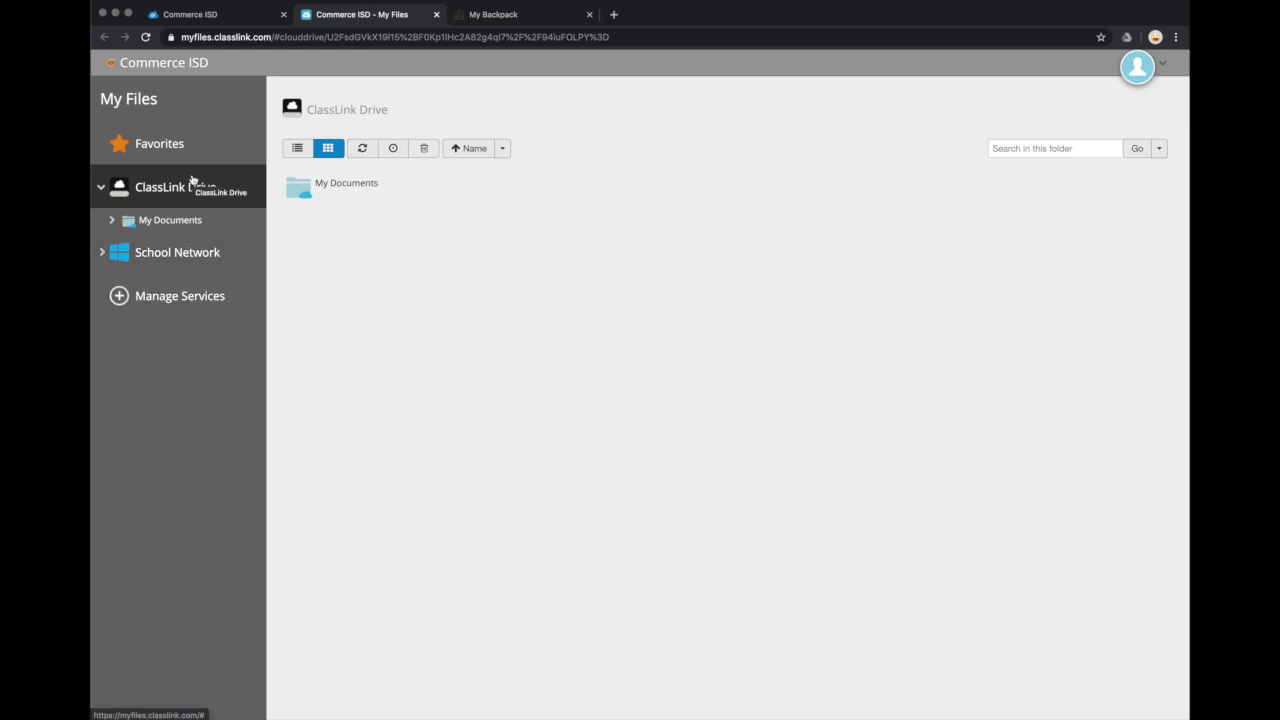
pyautogui.moveTo(168, 220); pyautogui.dragTo(176, 222)
pyautogui.click(180, 223)
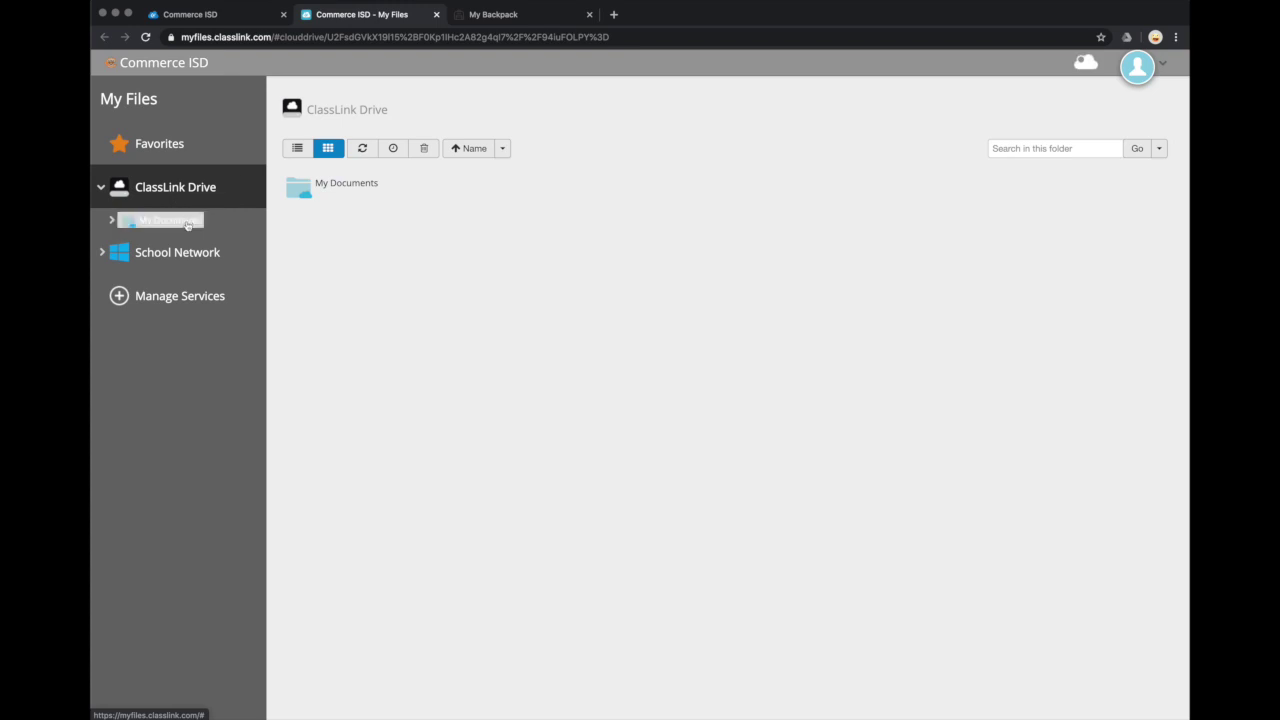
pyautogui.click(550, 152)
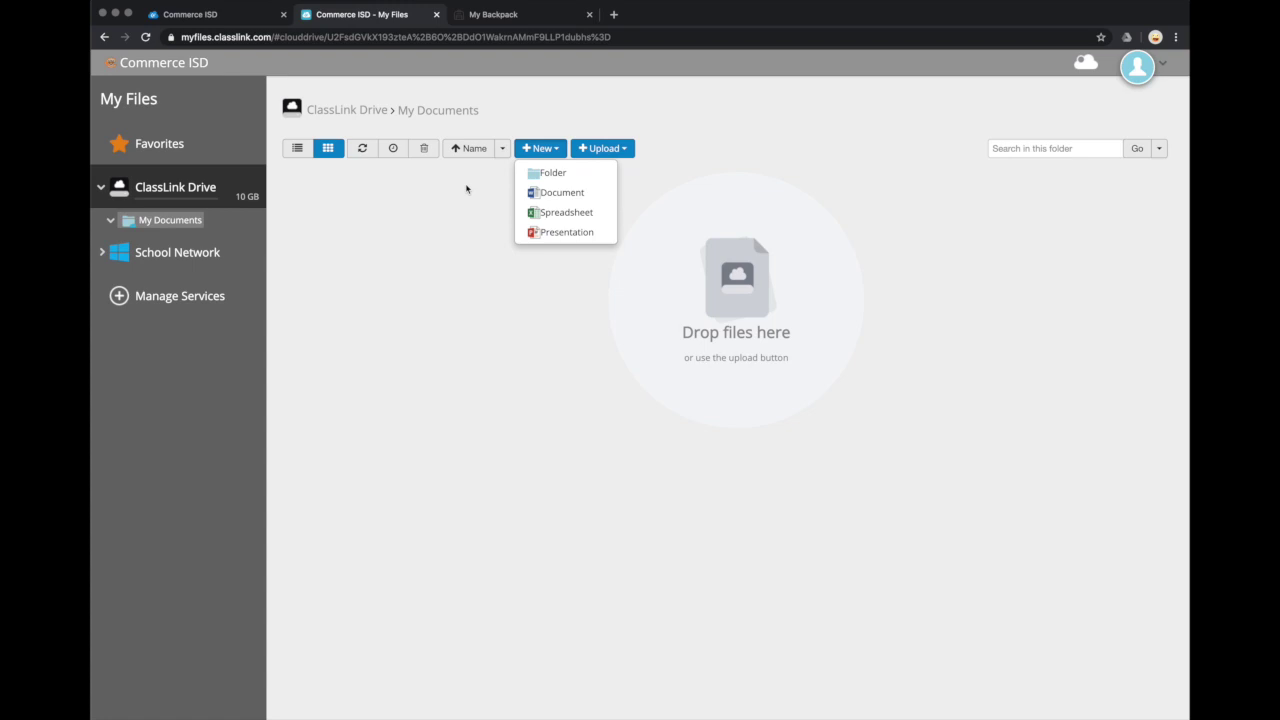
pyautogui.click(465, 208)
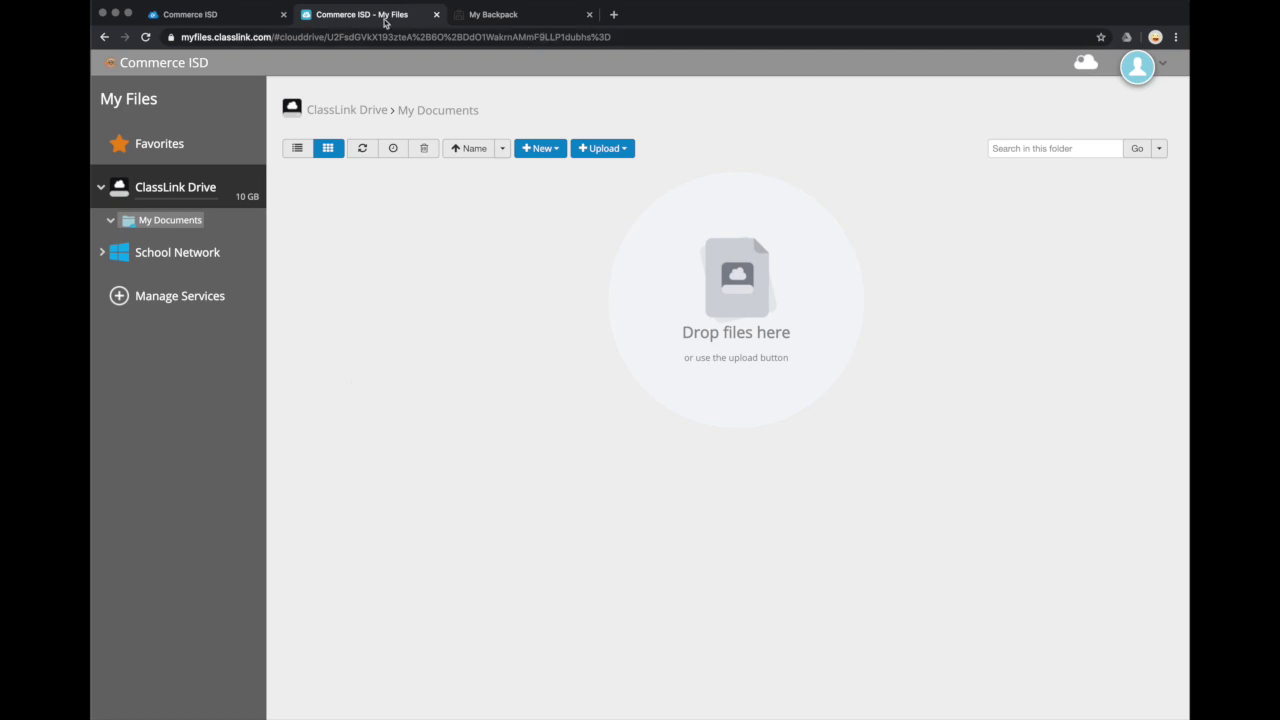
pyautogui.click(220, 16)
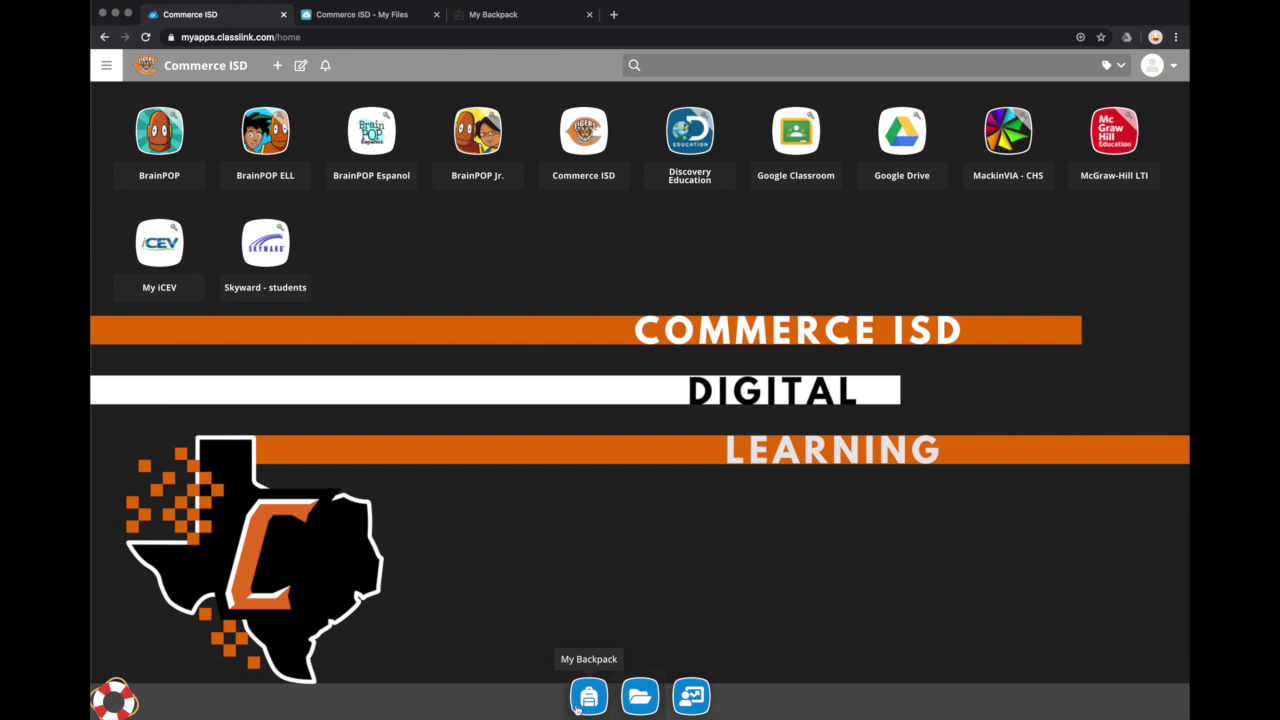
# Review the student's login history, app summary and account information in My Analytics, then return to LaunchPad
pyautogui.click(686, 700)
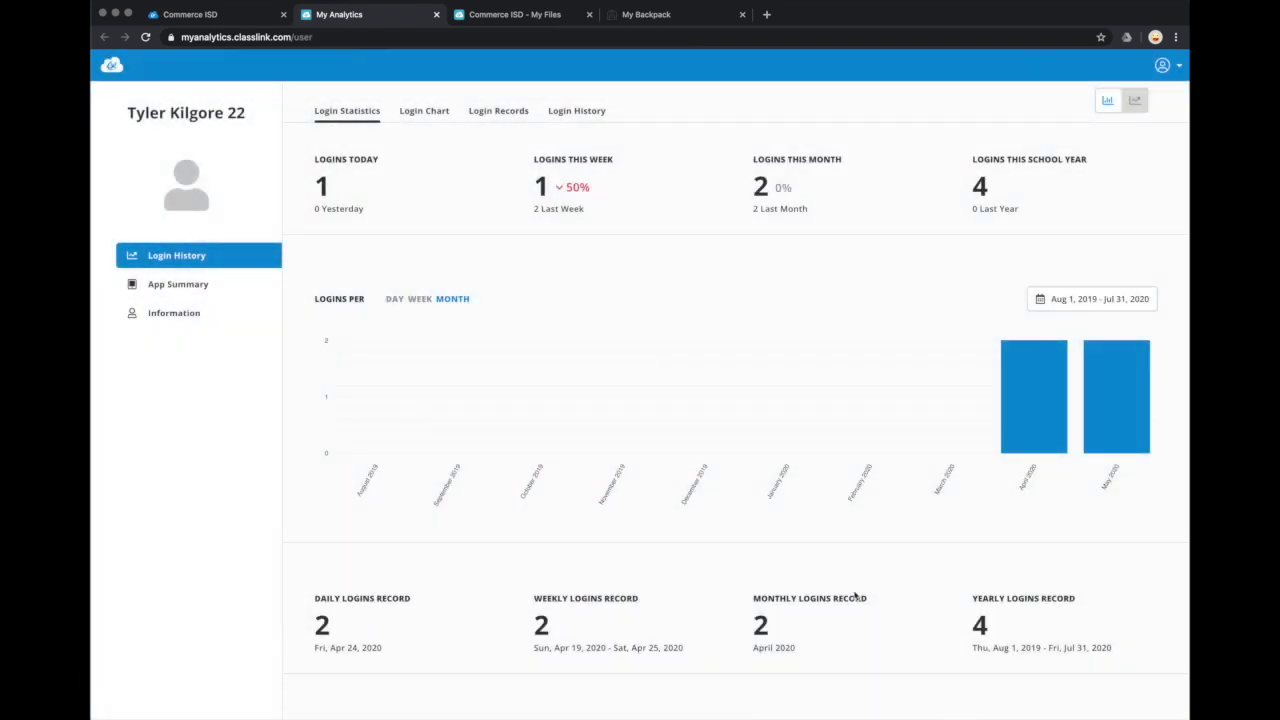
pyautogui.scroll(-2, 845, 530)
pyautogui.scroll(-6, 845, 530)
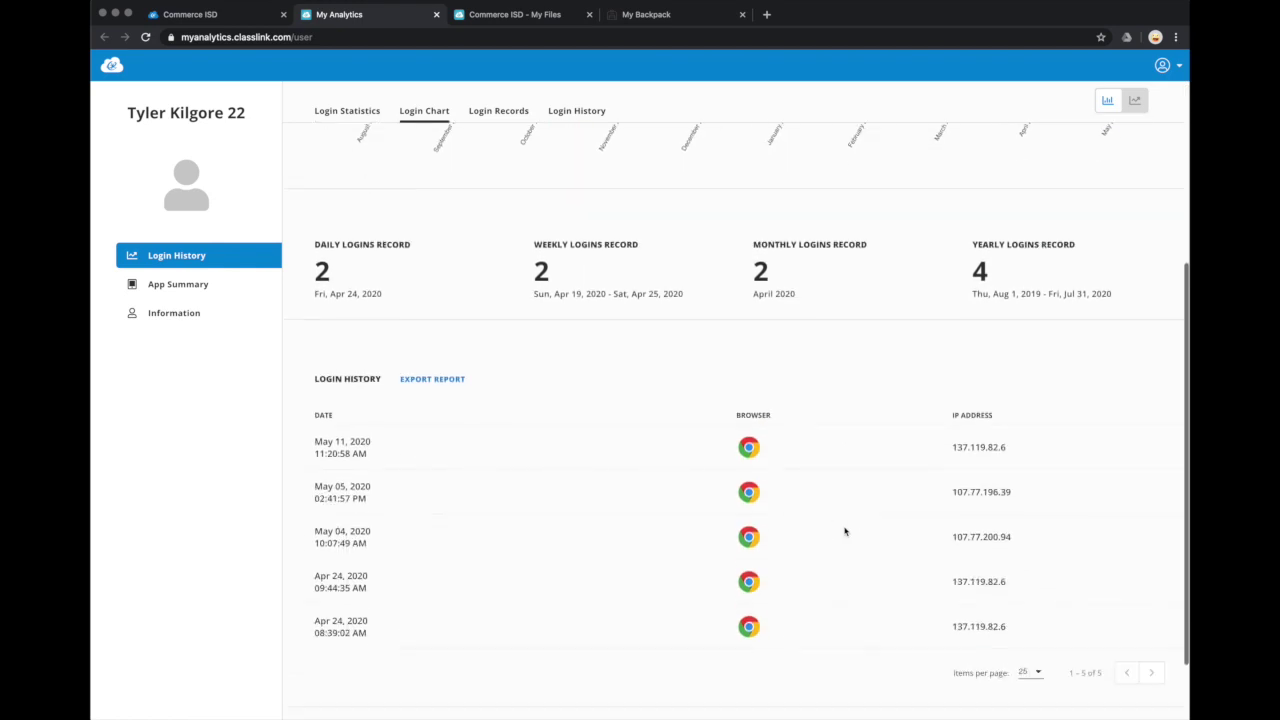
pyautogui.click(189, 286)
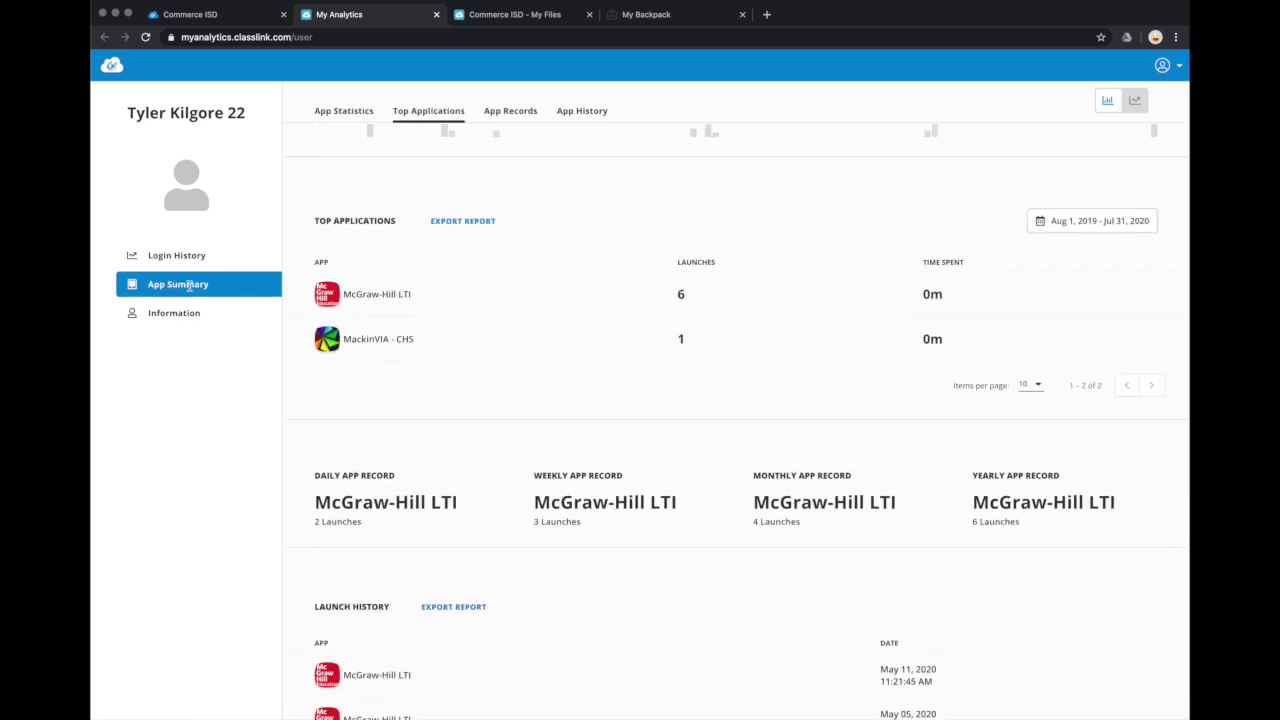
pyautogui.click(185, 316)
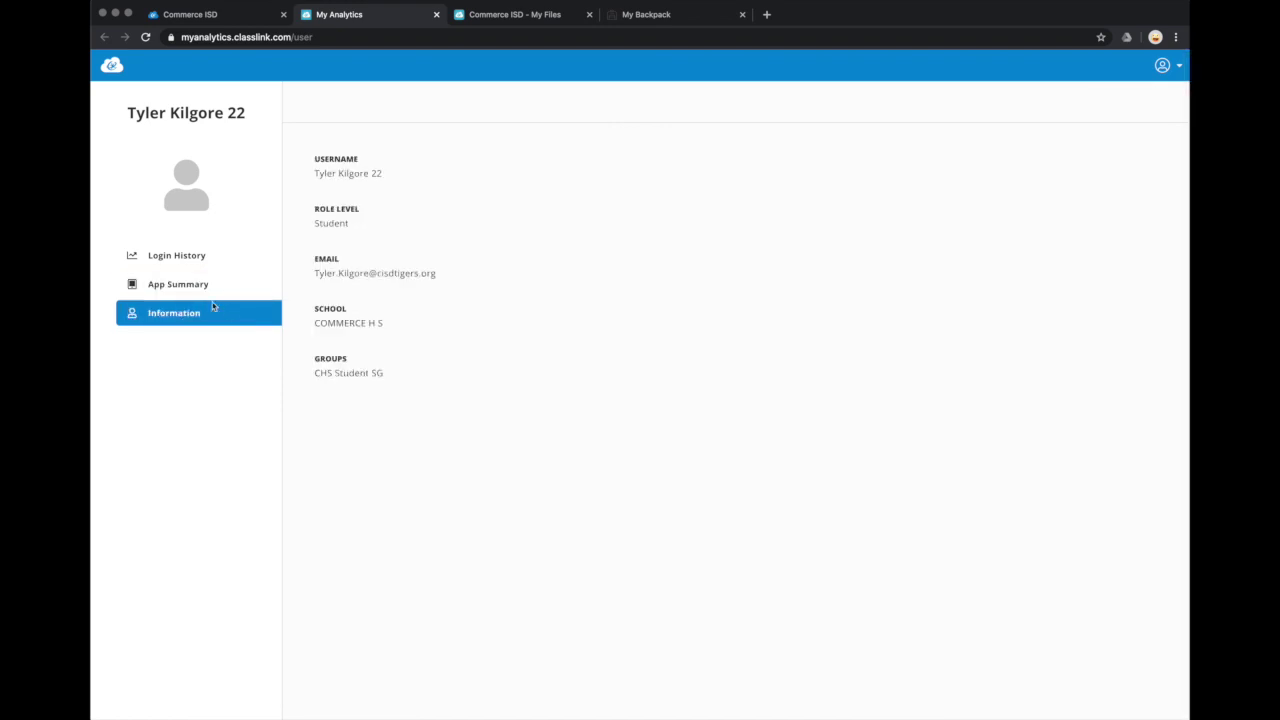
pyautogui.click(173, 284)
pyautogui.click(180, 256)
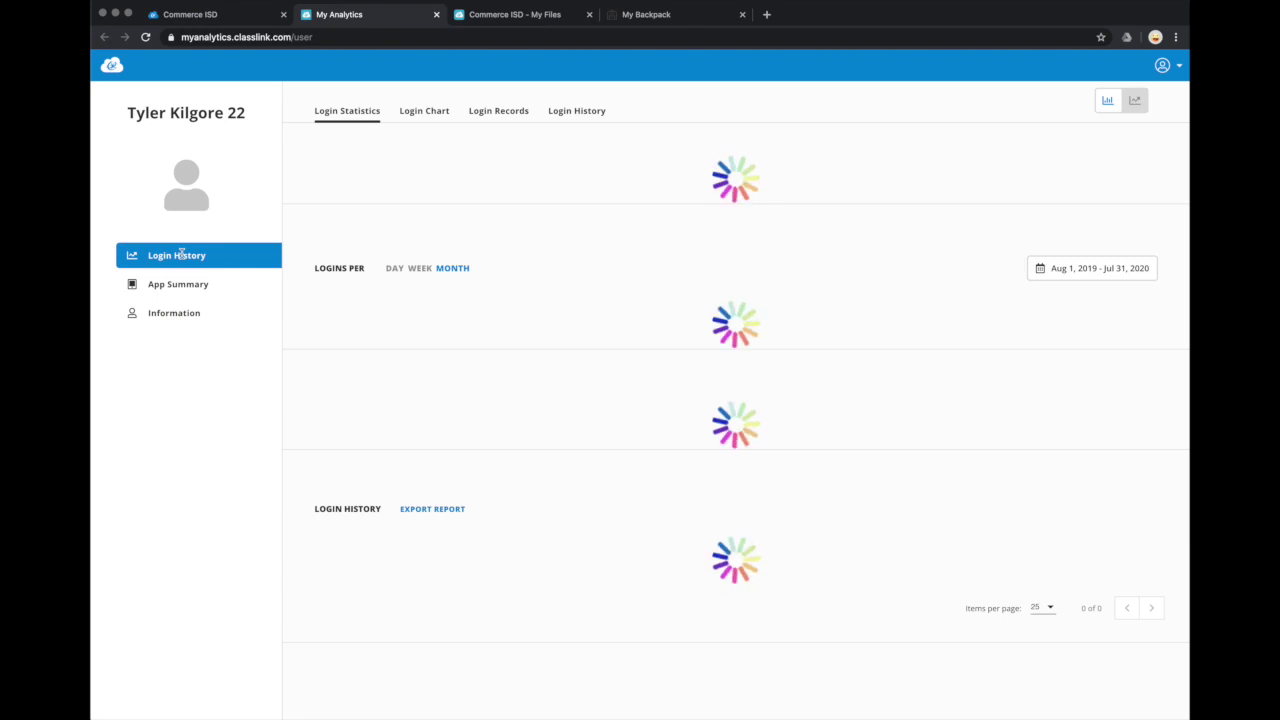
pyautogui.click(227, 17)
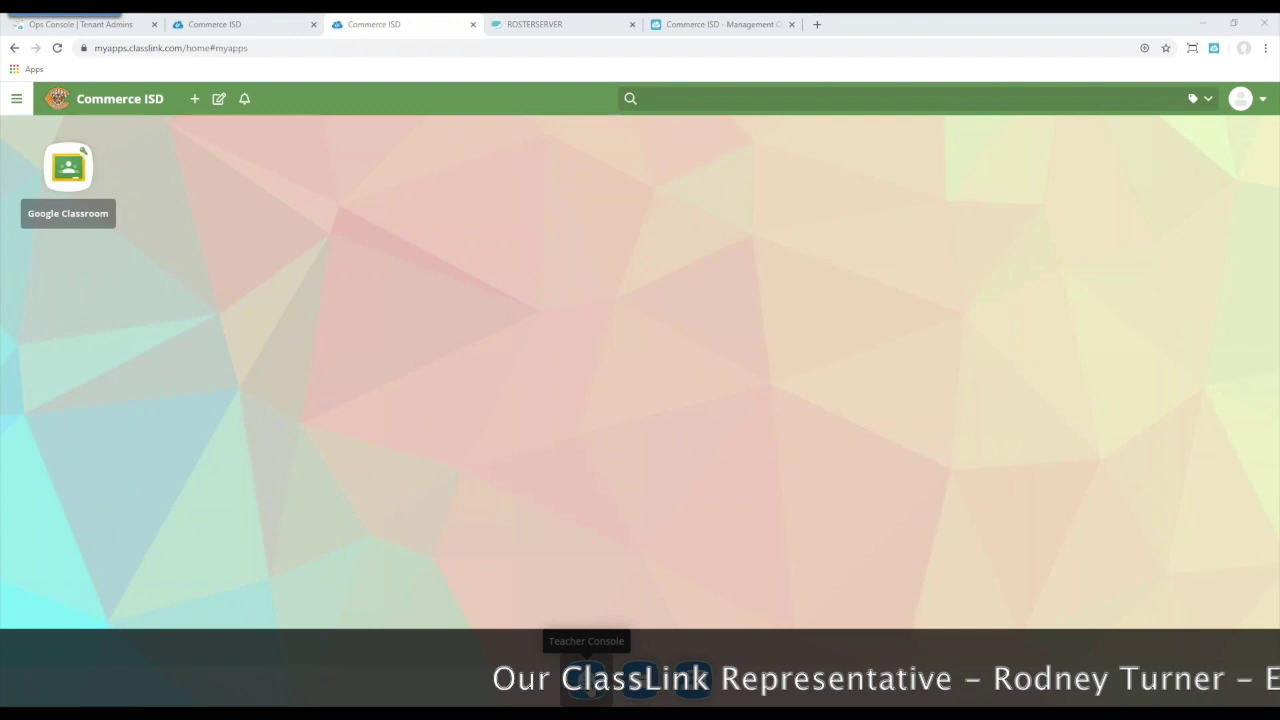
# Look through the Teacher Console class list and view the student roster of the 2014/01 - Life Us Hist class
pyautogui.click(588, 678)
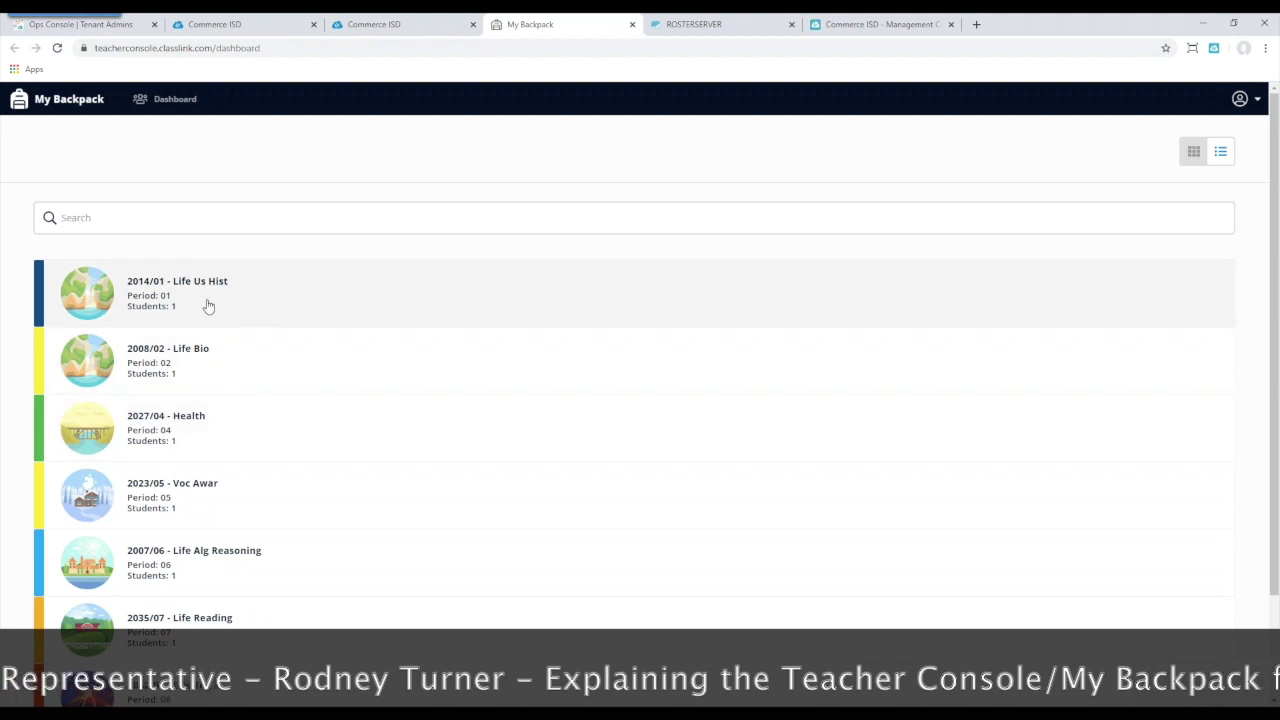
pyautogui.scroll(-1, 372, 372)
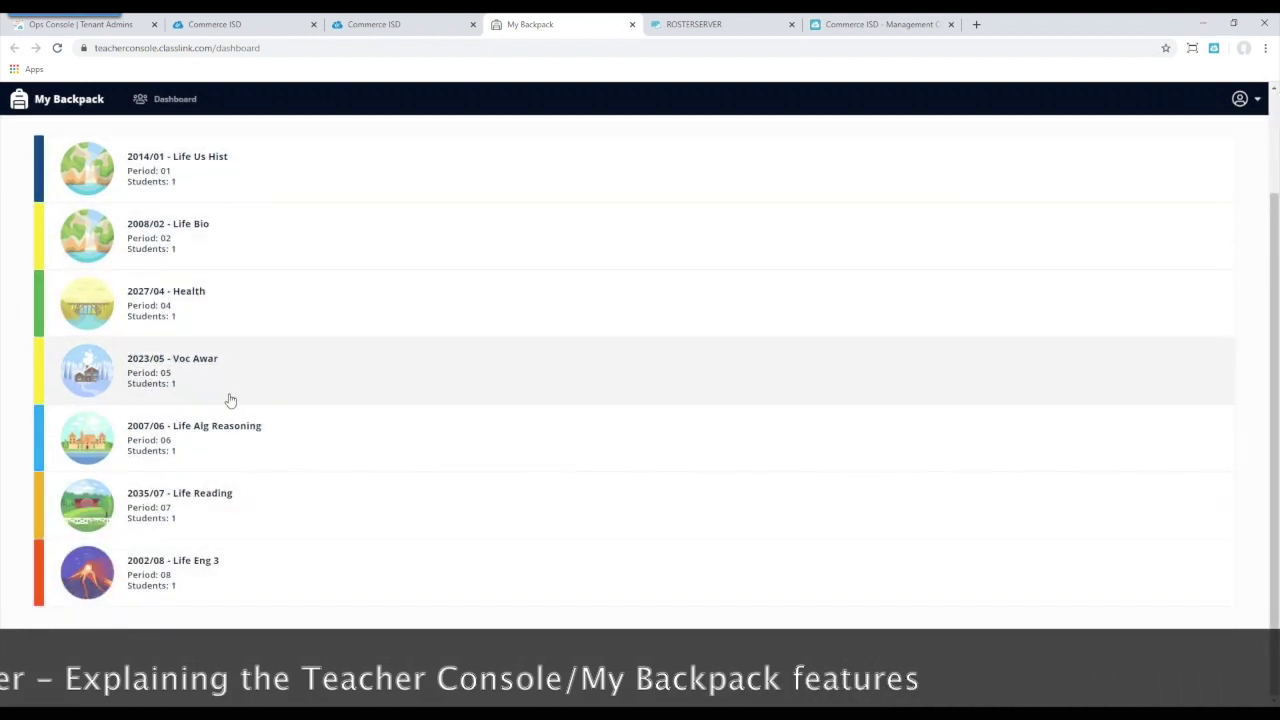
pyautogui.scroll(1, 300, 410)
pyautogui.click(210, 293)
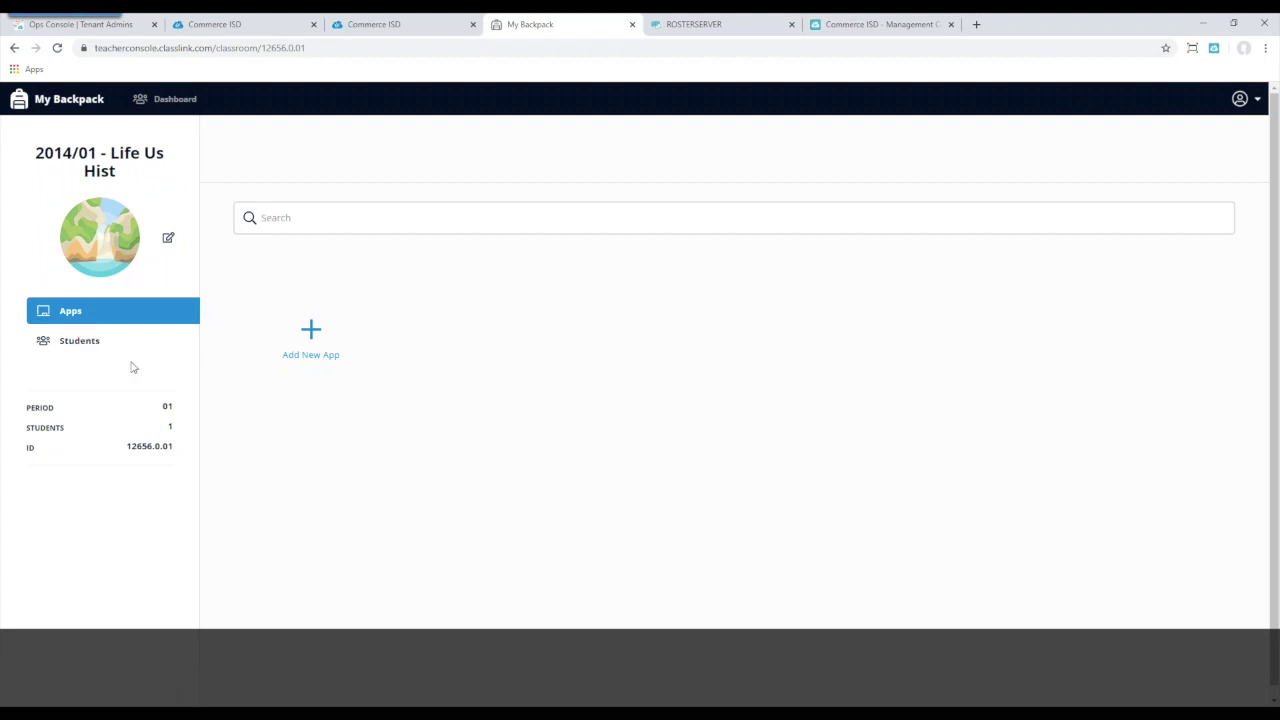
pyautogui.click(80, 345)
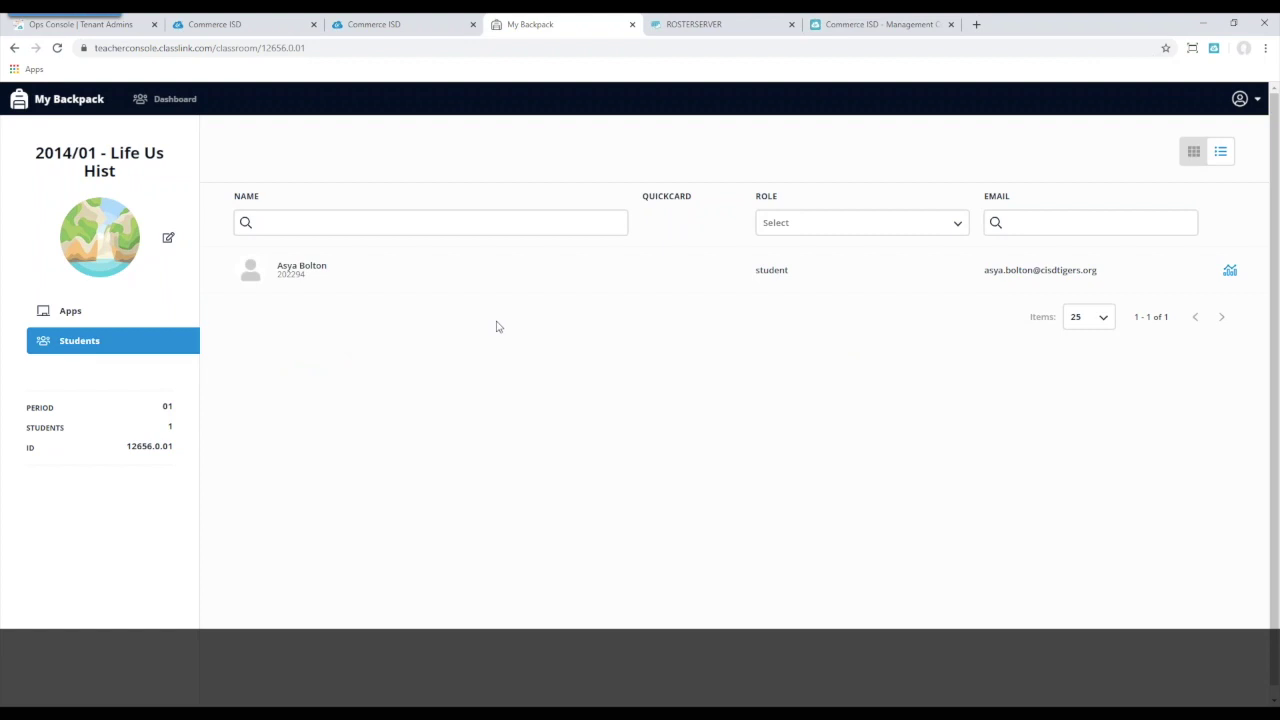
# View the apps of the 2014/01 - Life Us Hist class and open the App Library for adding a new app, then close it
pyautogui.click(119, 311)
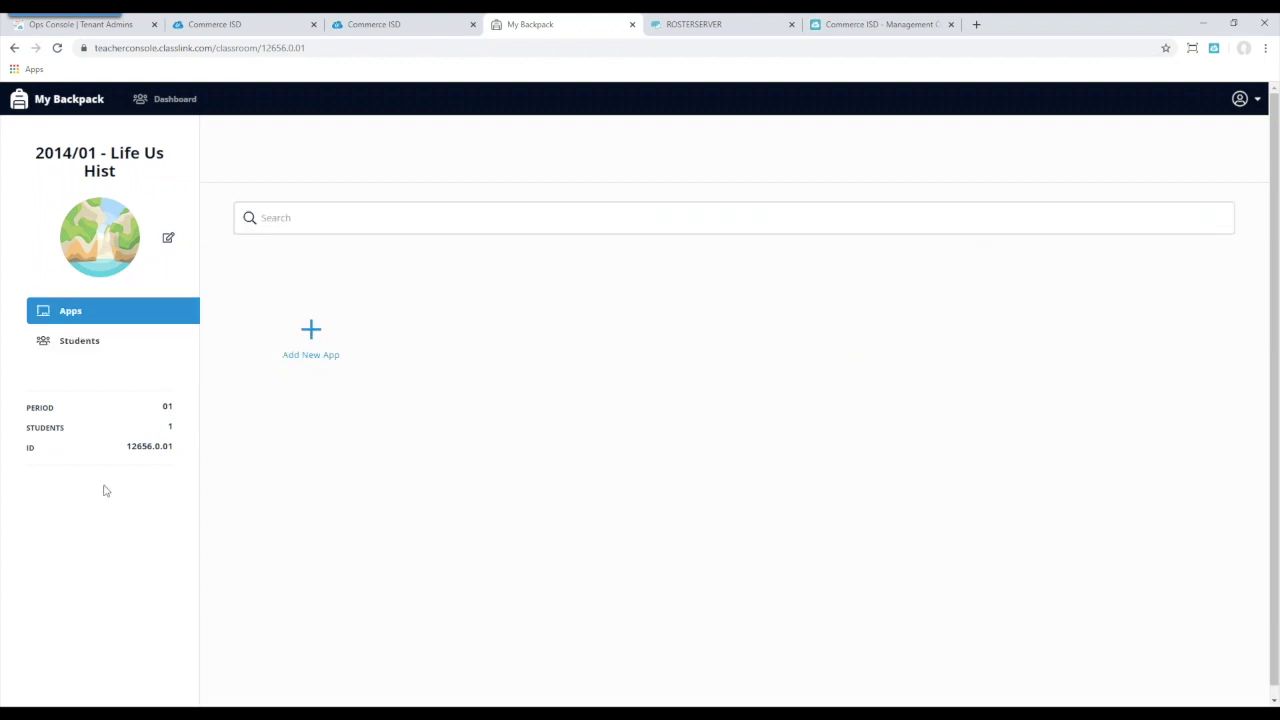
pyautogui.click(311, 338)
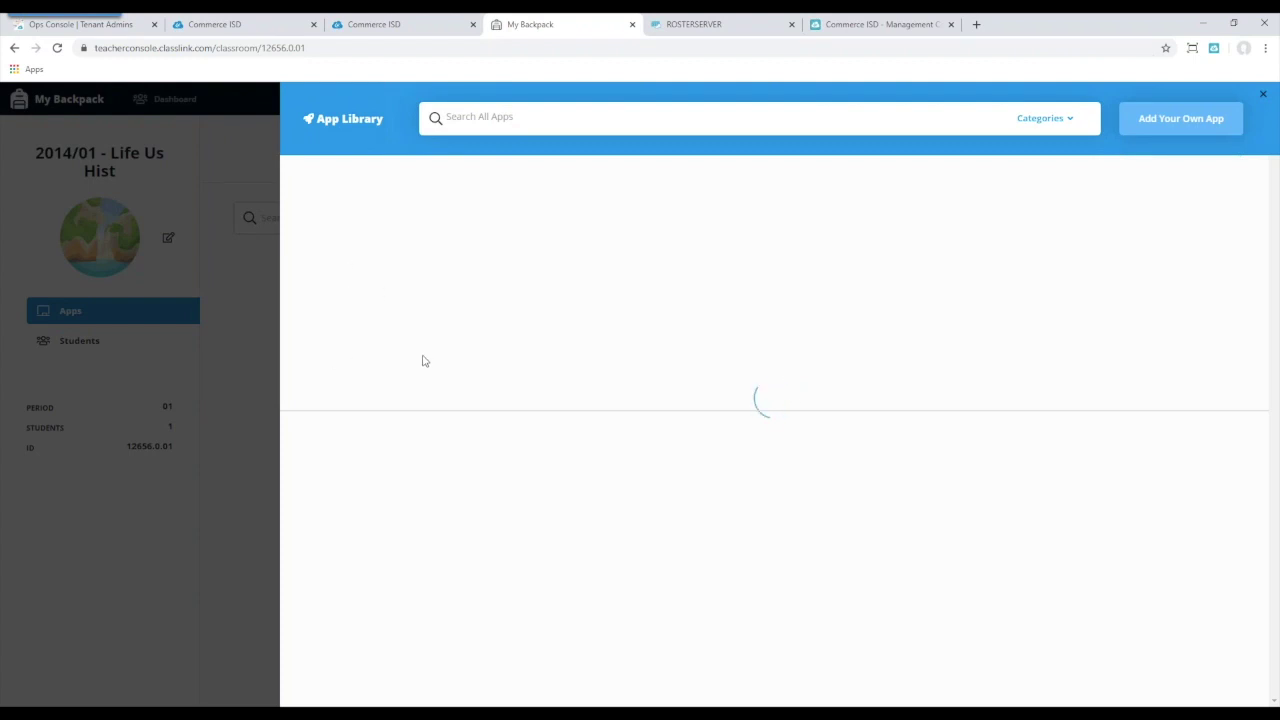
pyautogui.click(1263, 95)
pyautogui.click(309, 340)
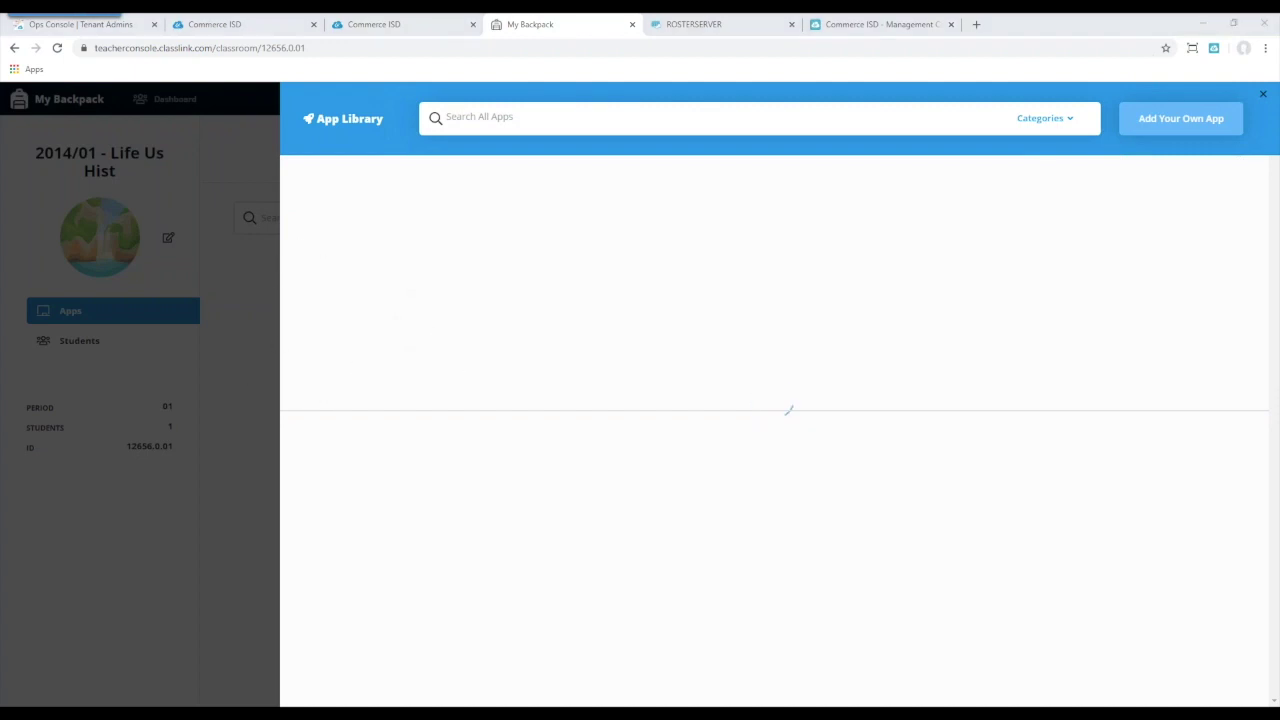
pyautogui.press('Escape')
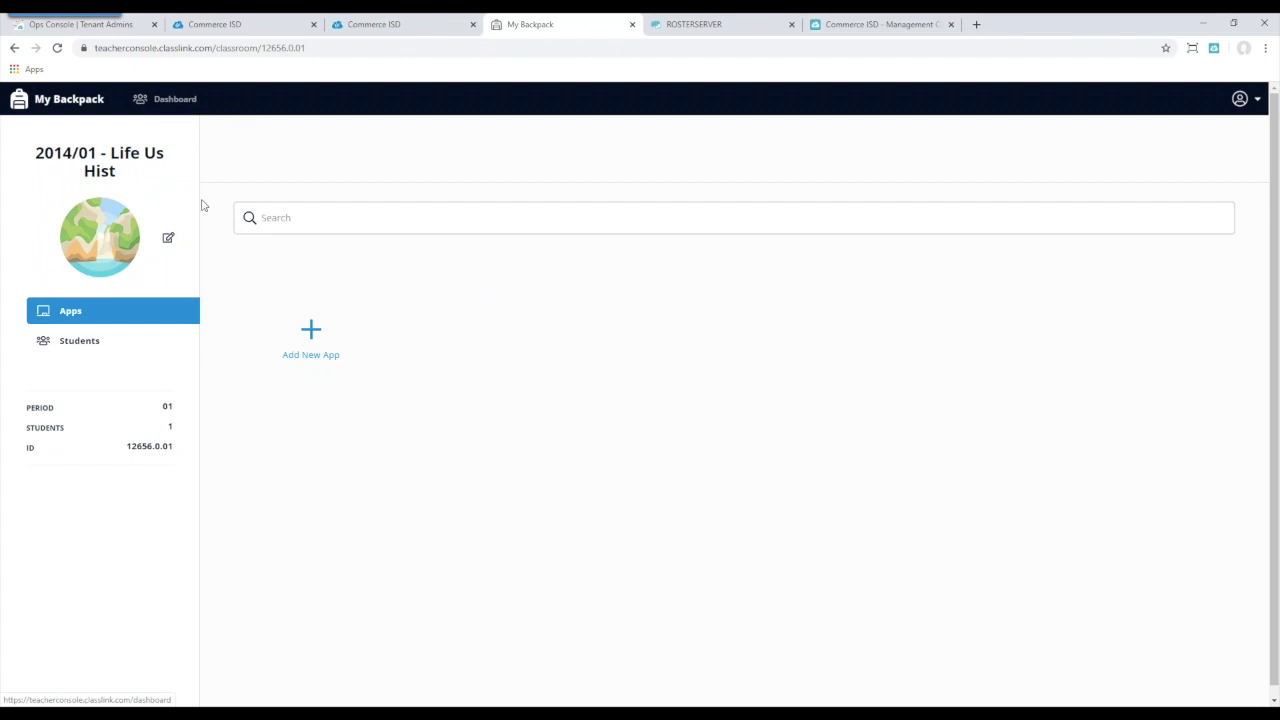
# Return to the Teacher Console dashboard, look through the full class list, and close My Backpack to get back to LaunchPad
pyautogui.click(175, 101)
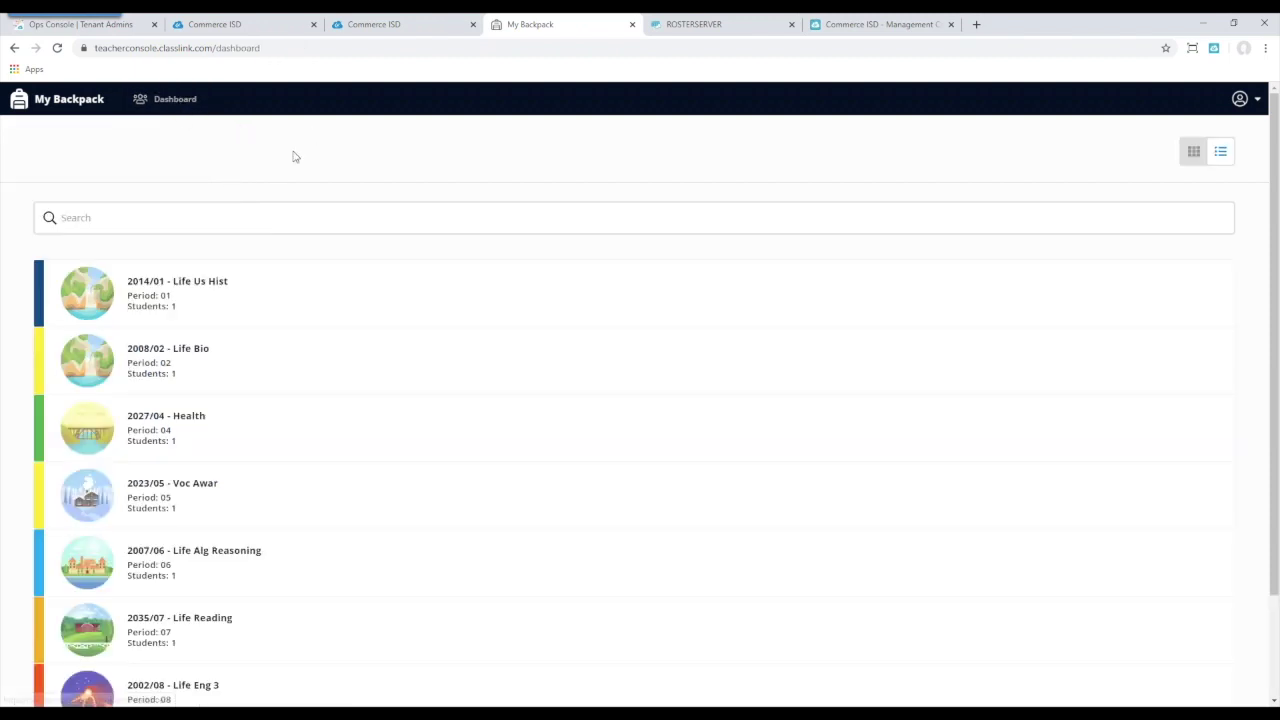
pyautogui.scroll(-1, 336, 315)
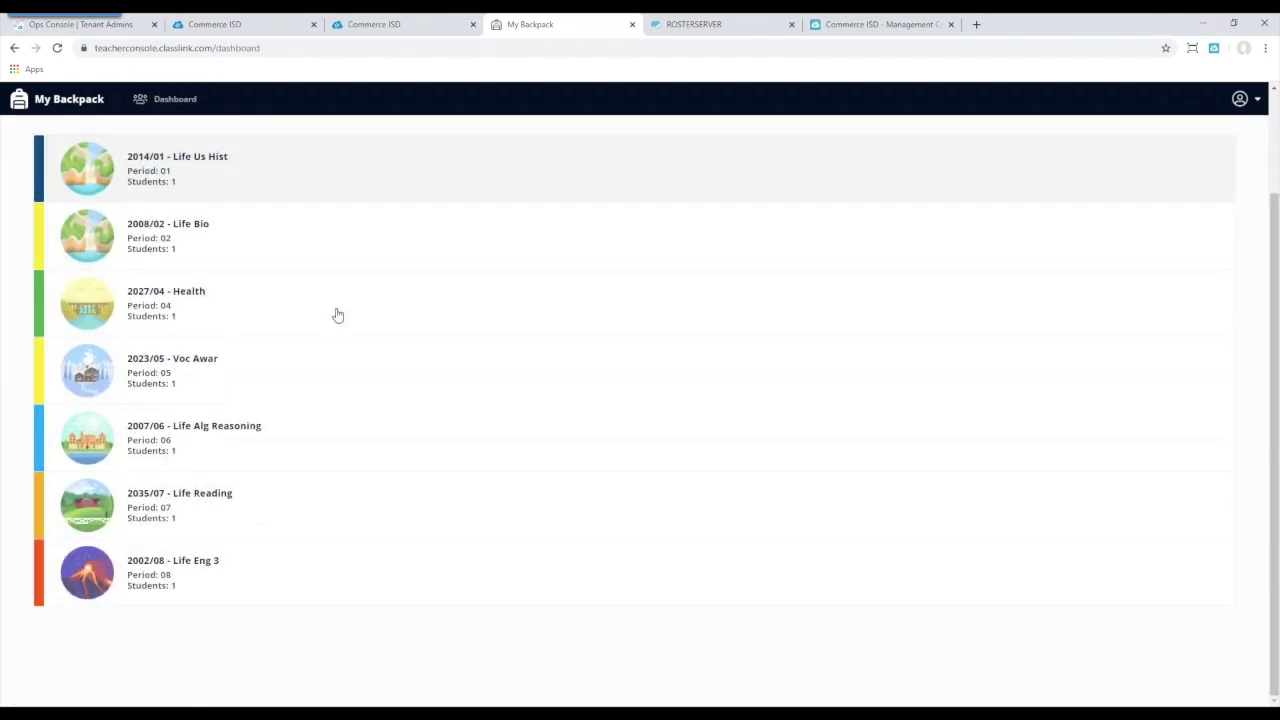
pyautogui.scroll(1, 336, 315)
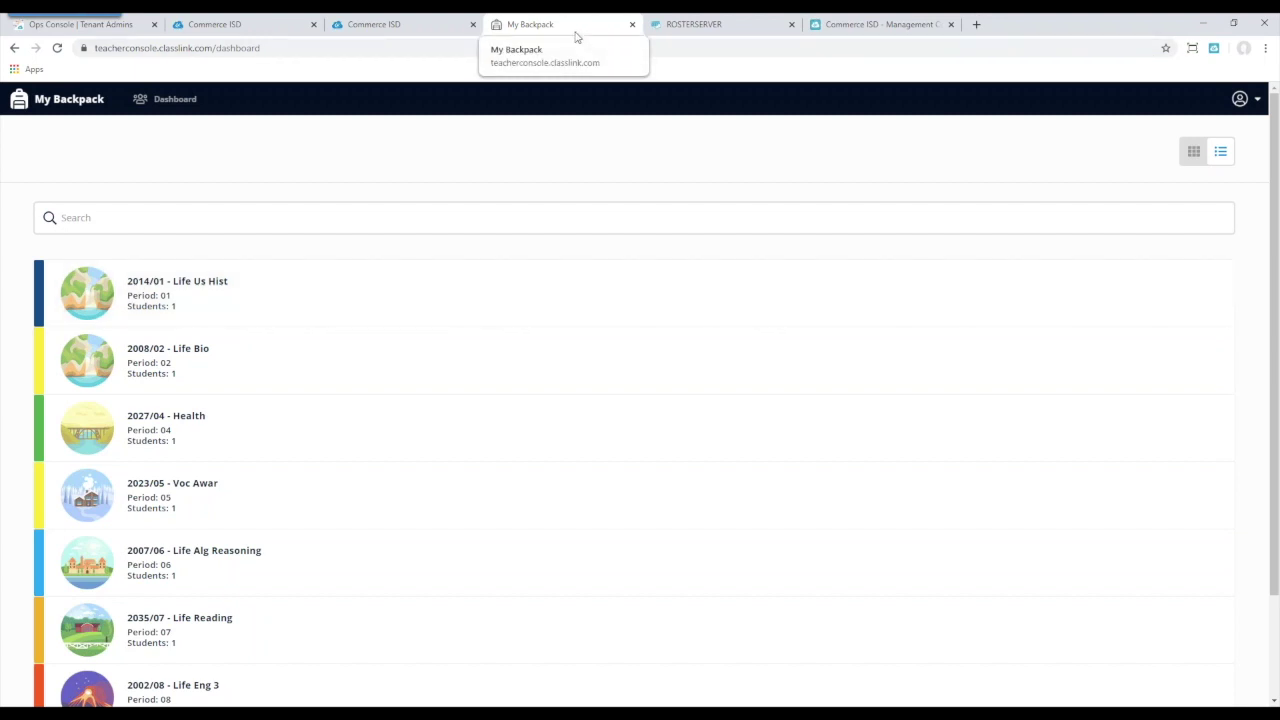
pyautogui.click(632, 24)
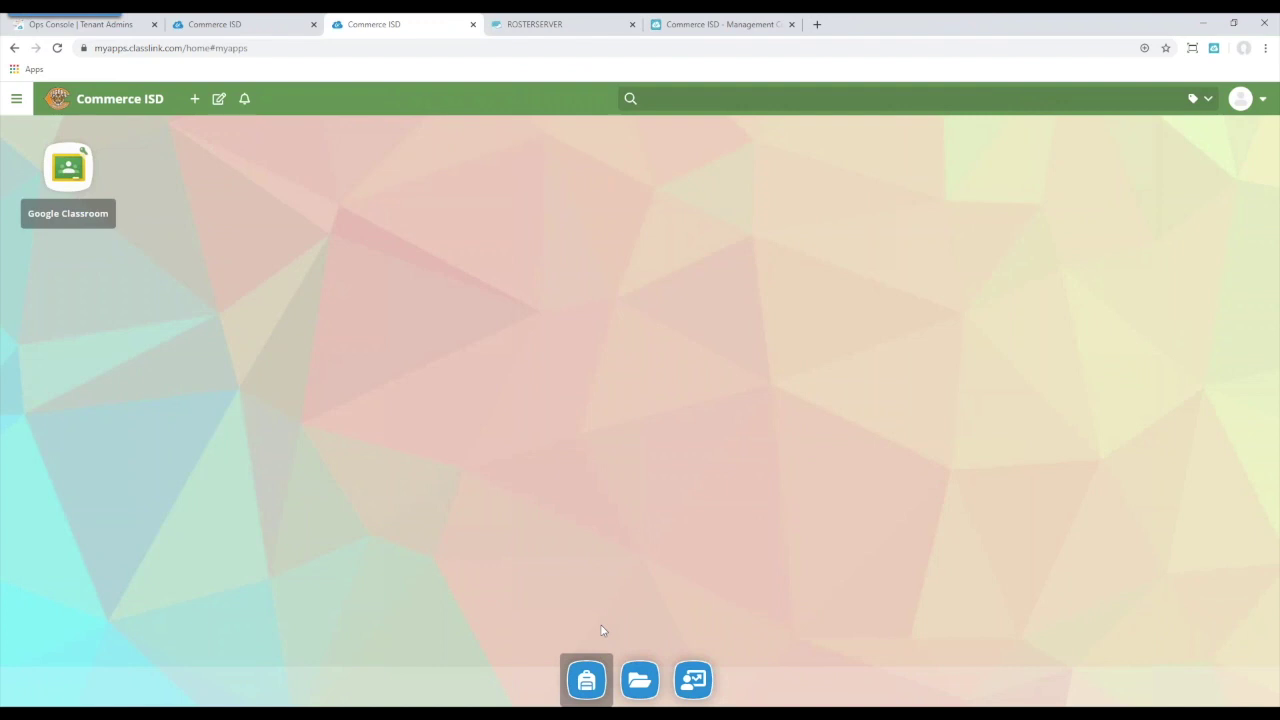
# Switch to the student's LaunchPad window, view the login statistics in My Analytics, then close it and return to the teacher's LaunchPad
pyautogui.click(592, 697)
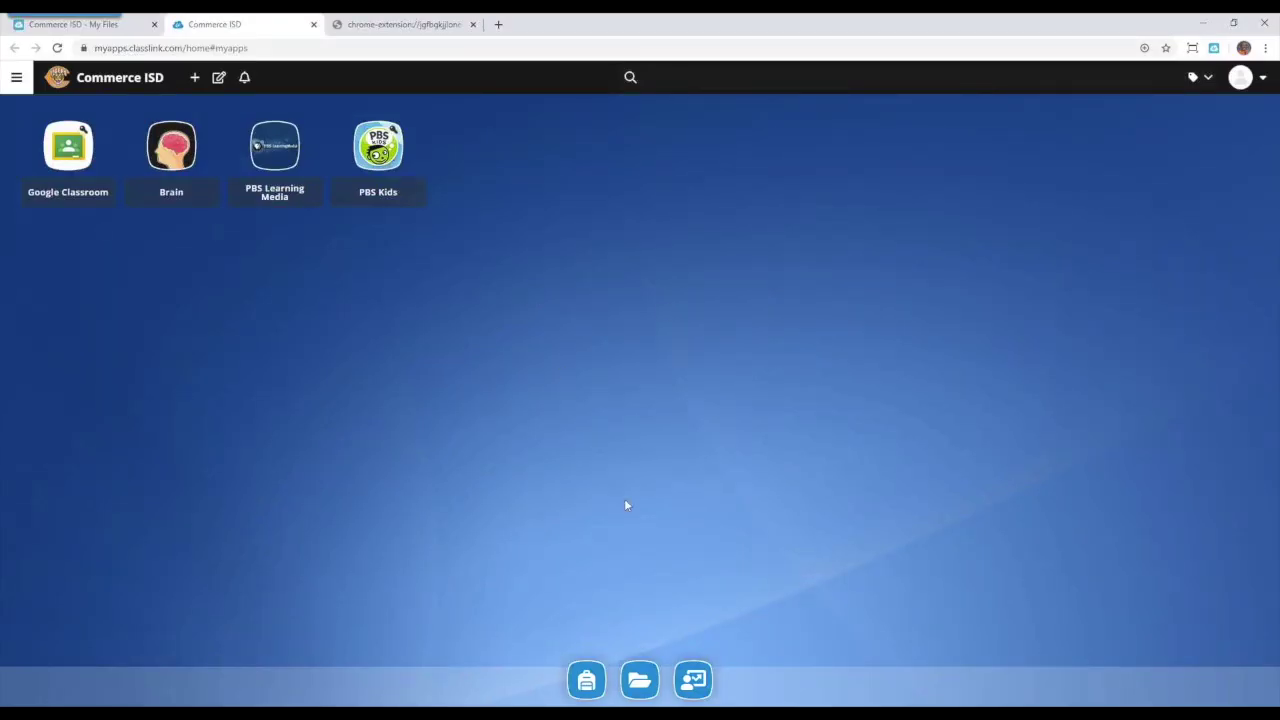
pyautogui.click(692, 680)
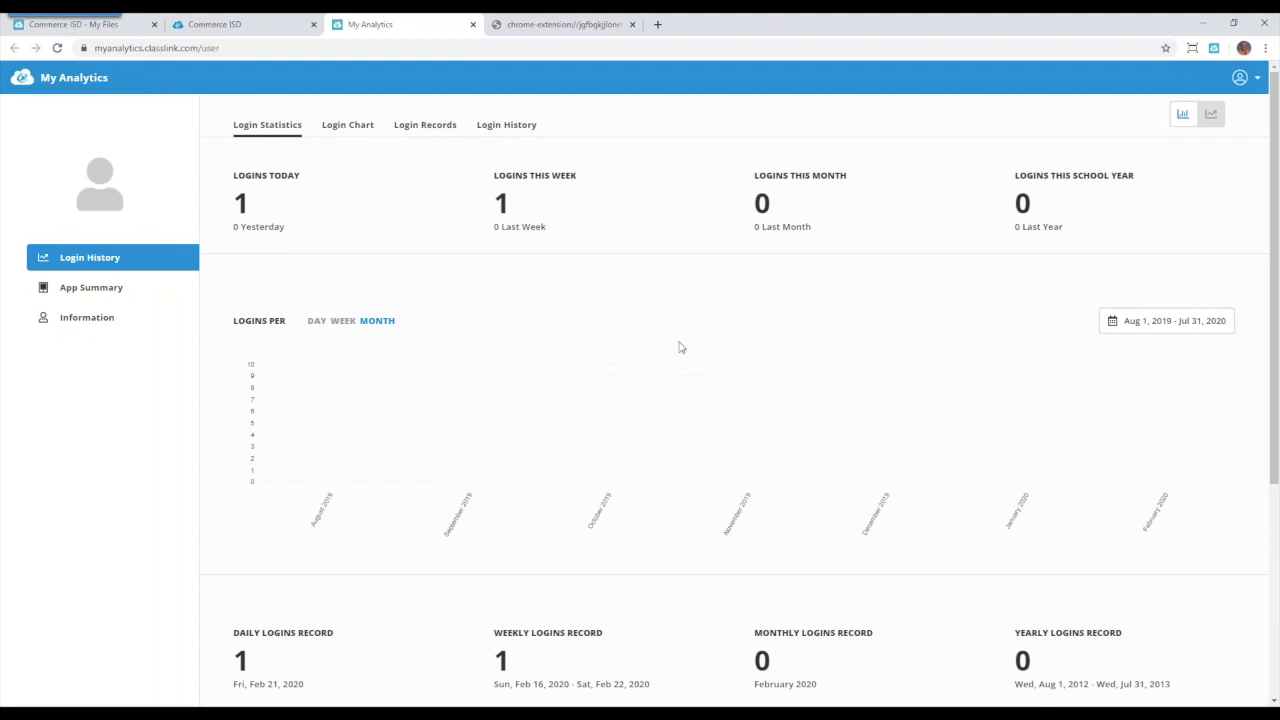
pyautogui.moveTo(288, 175)
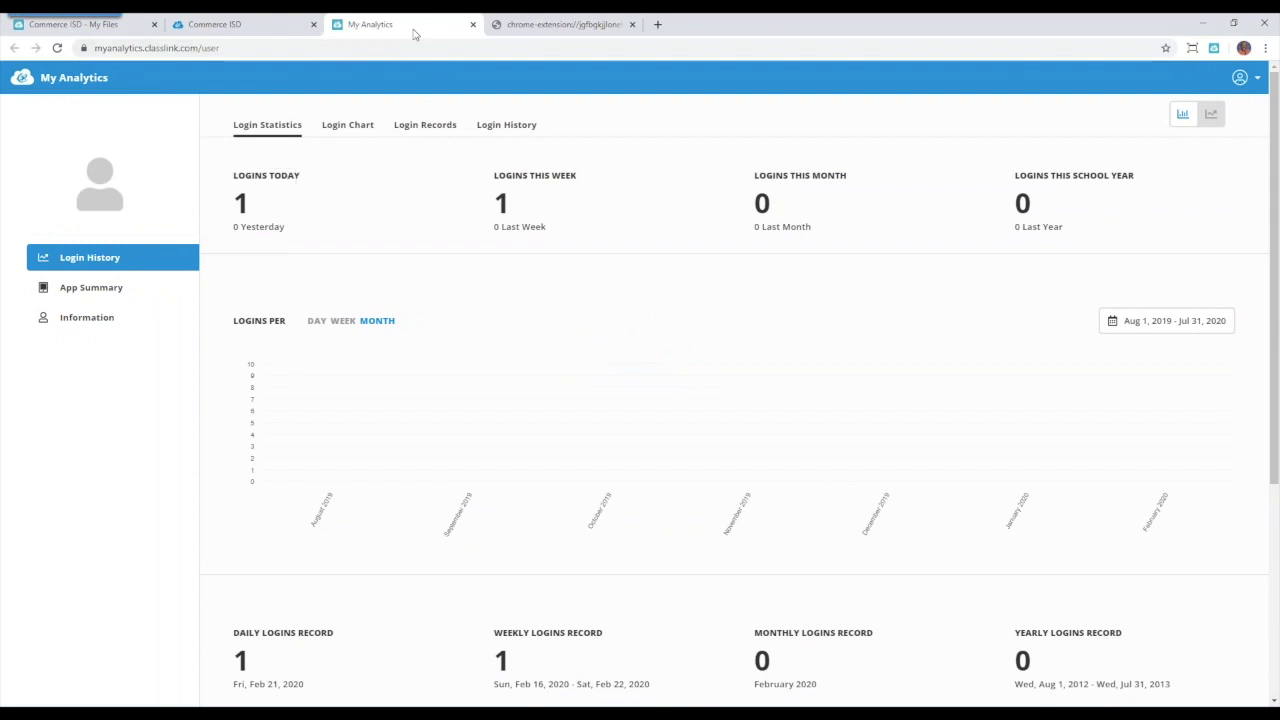
pyautogui.click(473, 24)
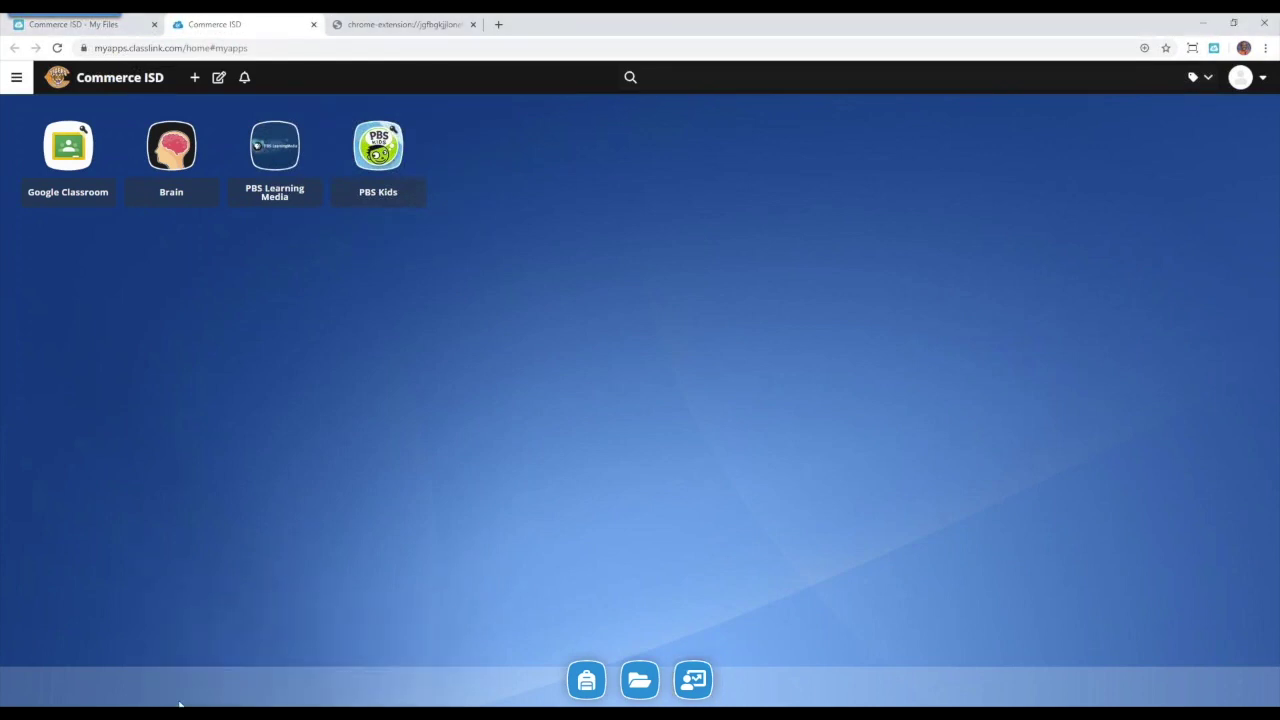
pyautogui.moveTo(229, 700)
pyautogui.click(220, 678)
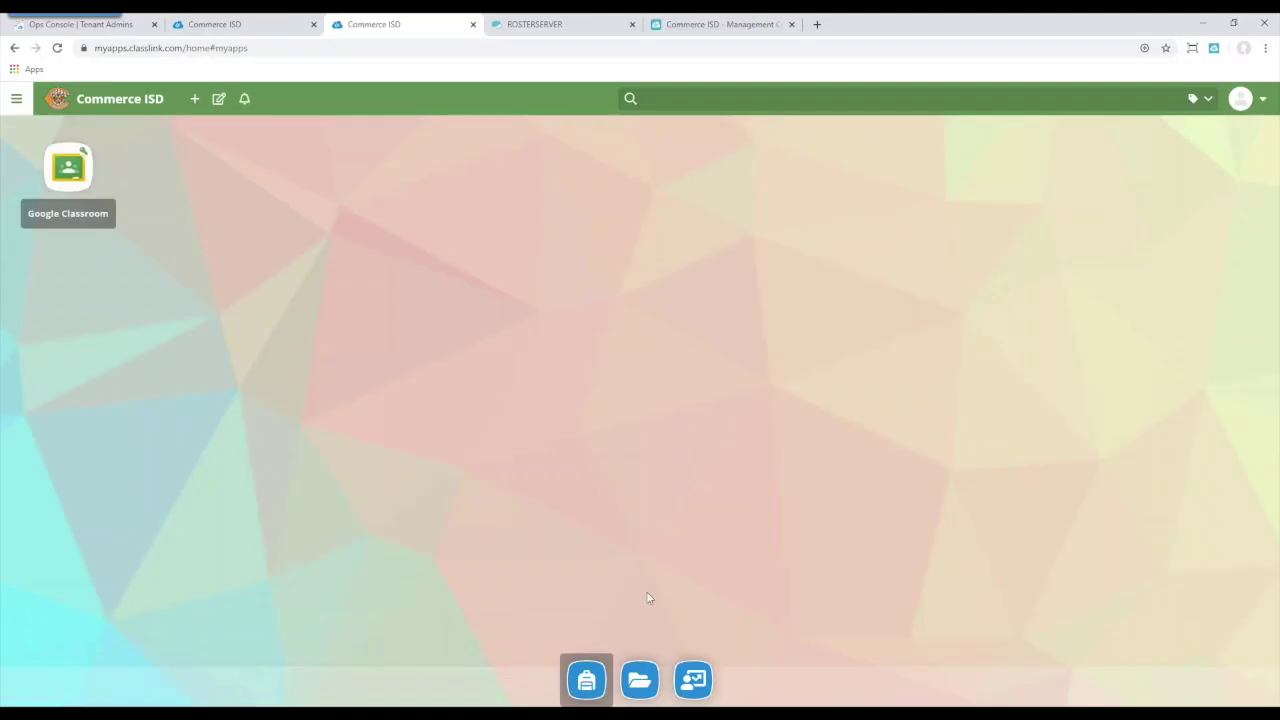
# From the 2014/01 - Life Us Hist student roster in My Backpack, review the listed student's analytics and app summary, then return to the roster
pyautogui.click(586, 680)
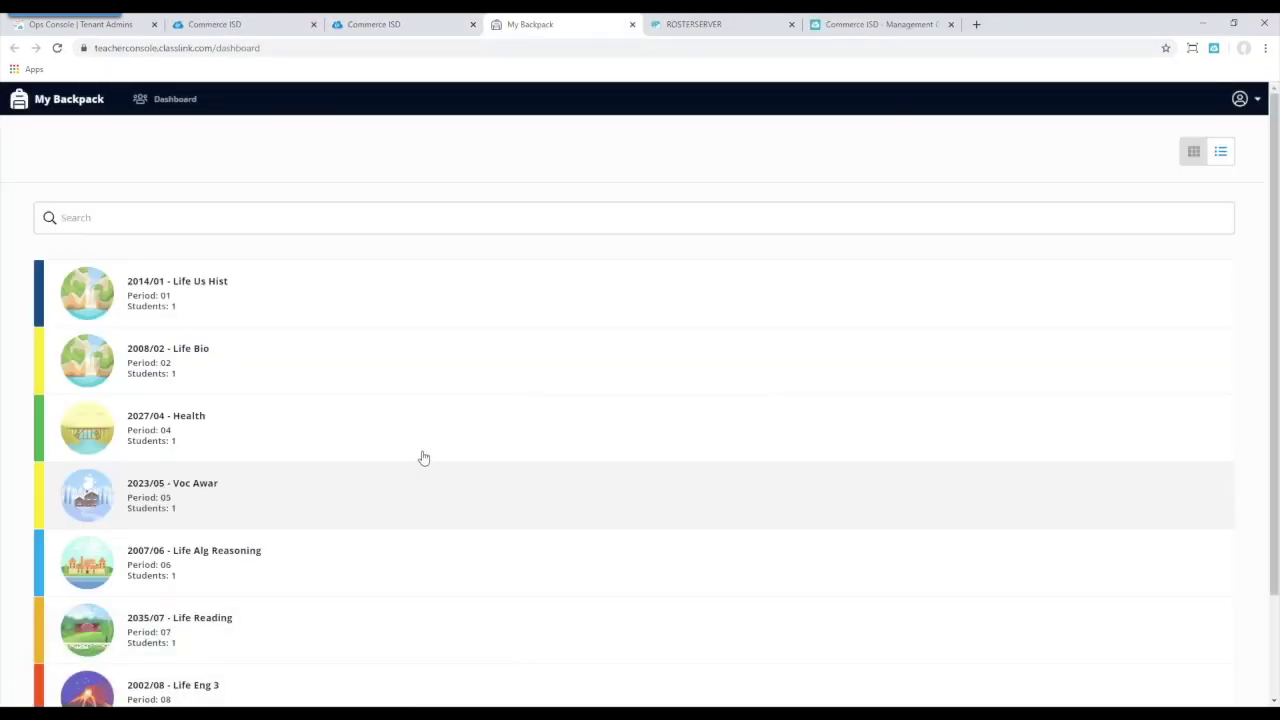
pyautogui.click(174, 297)
pyautogui.click(94, 342)
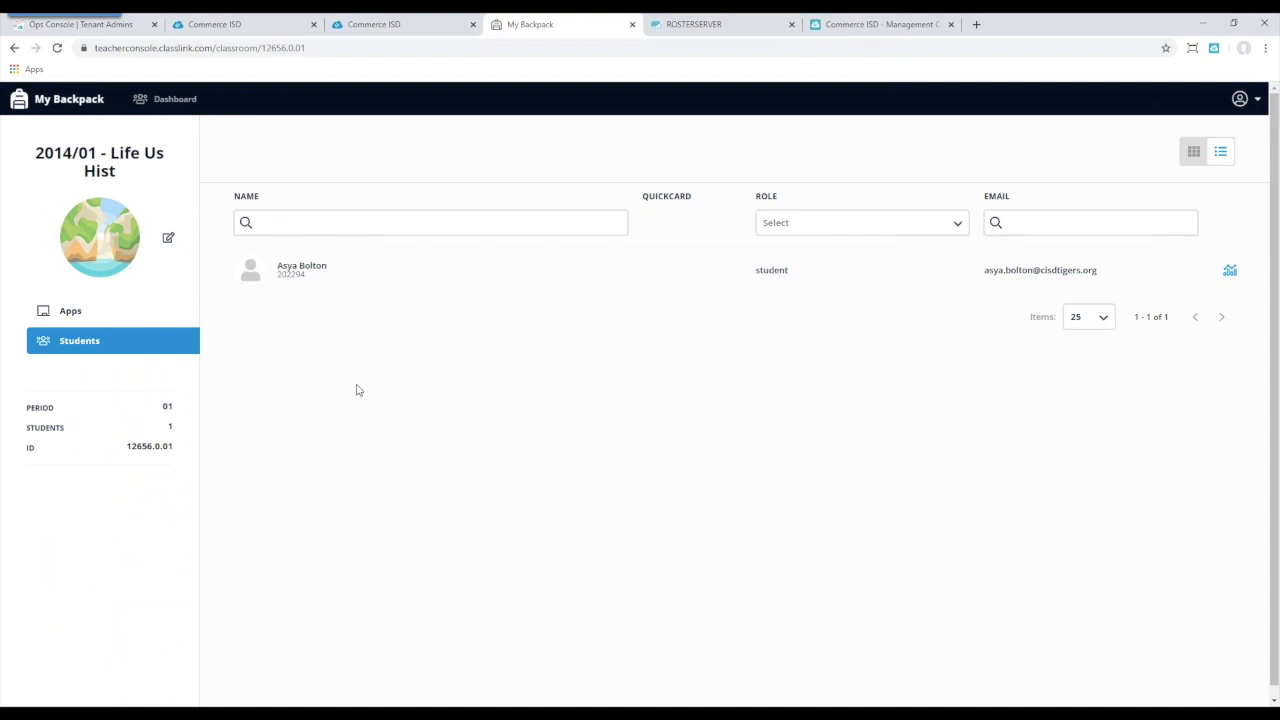
pyautogui.click(1231, 276)
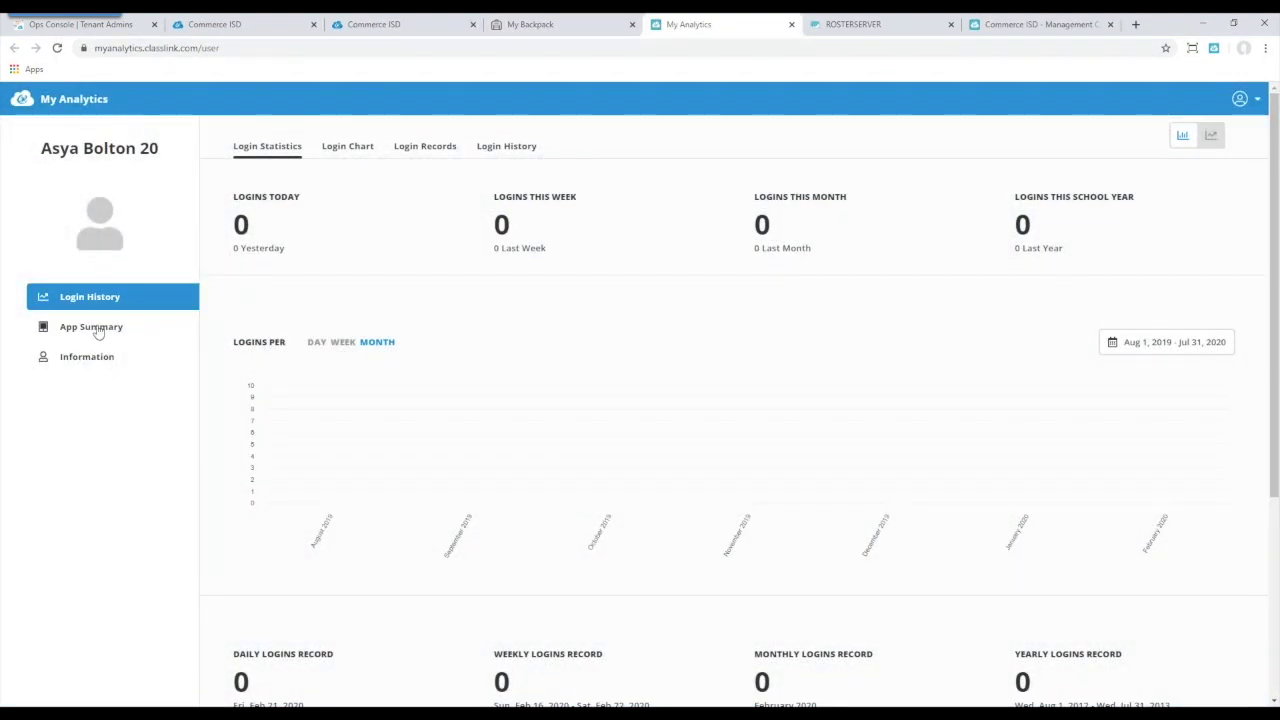
pyautogui.click(97, 331)
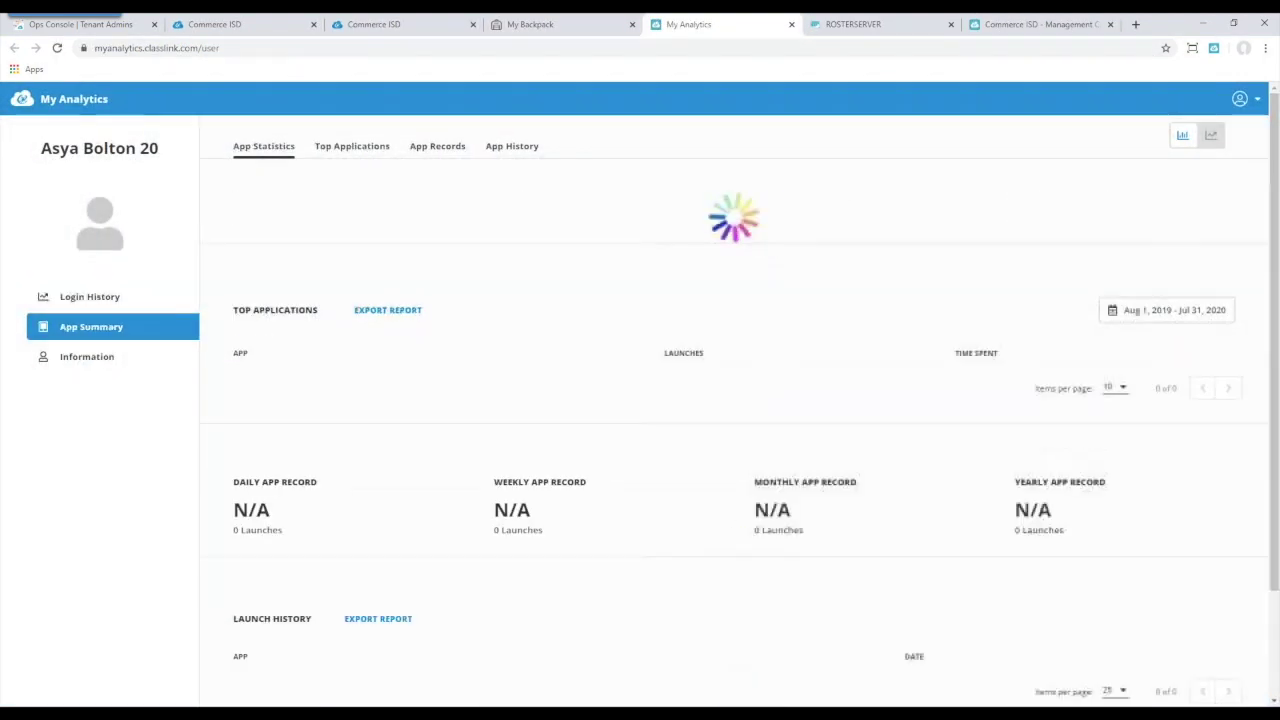
pyautogui.scroll(-2, 352, 360)
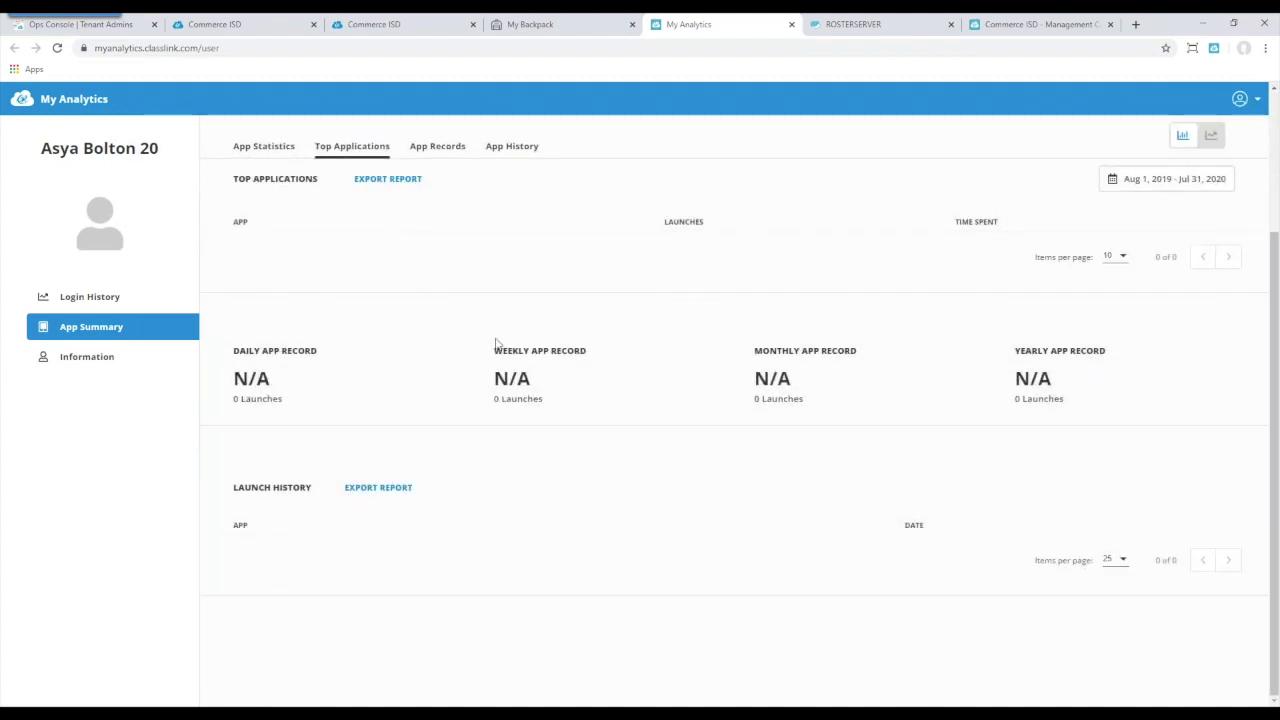
pyautogui.middleClick(738, 35)
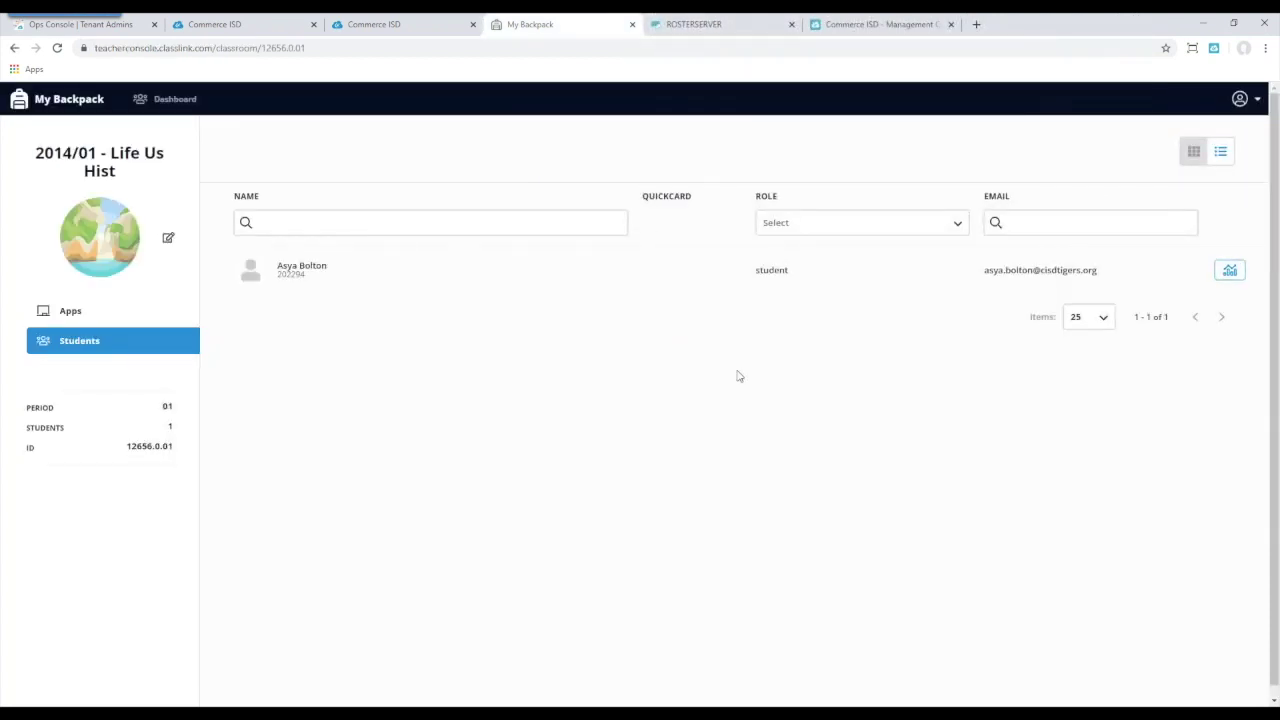